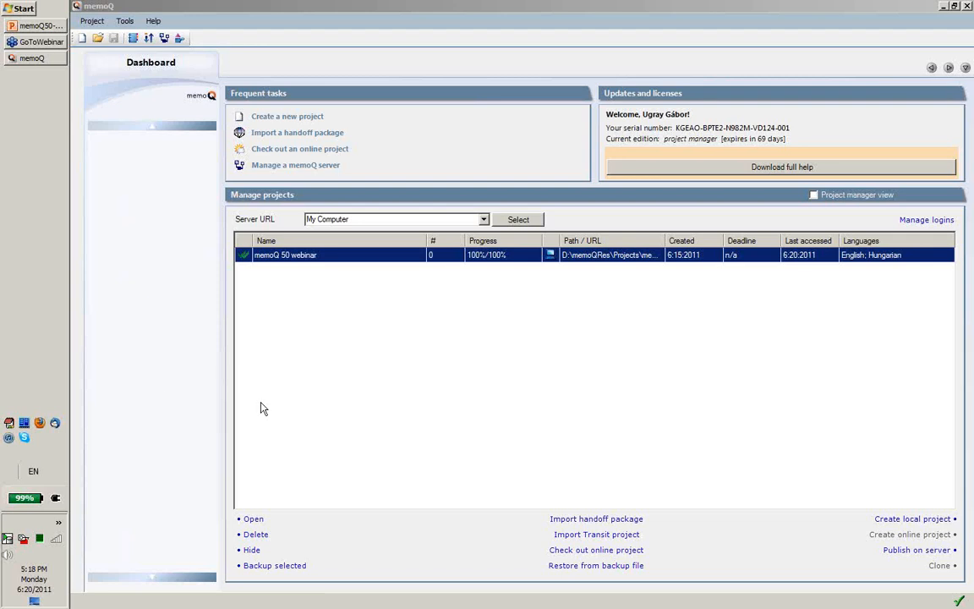
Step: Open the memoQ 50 webinar project and review its LiveDocs, translation memories, term bases and general settings, including document versioning
double_click(307, 256)
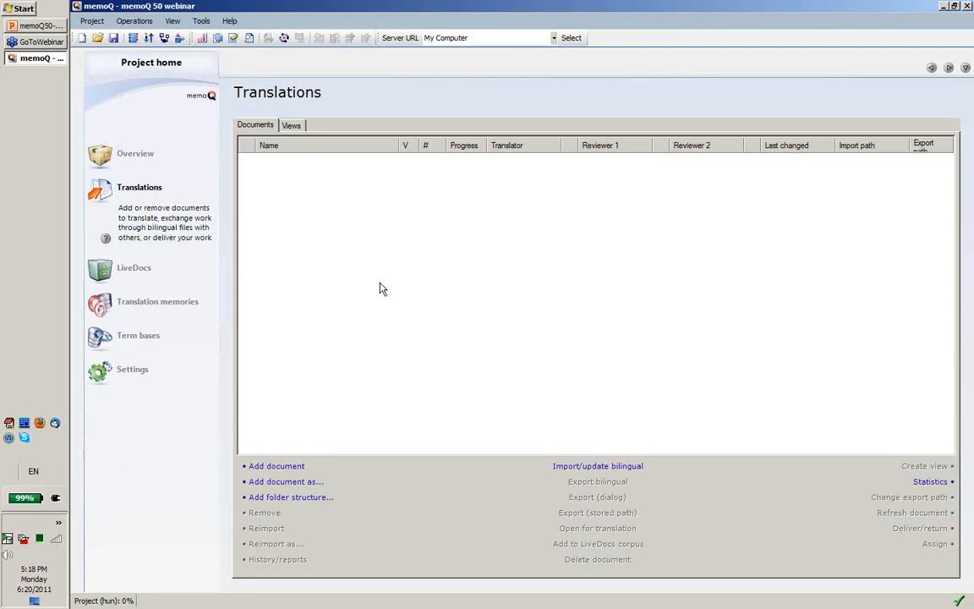
left_click(155, 270)
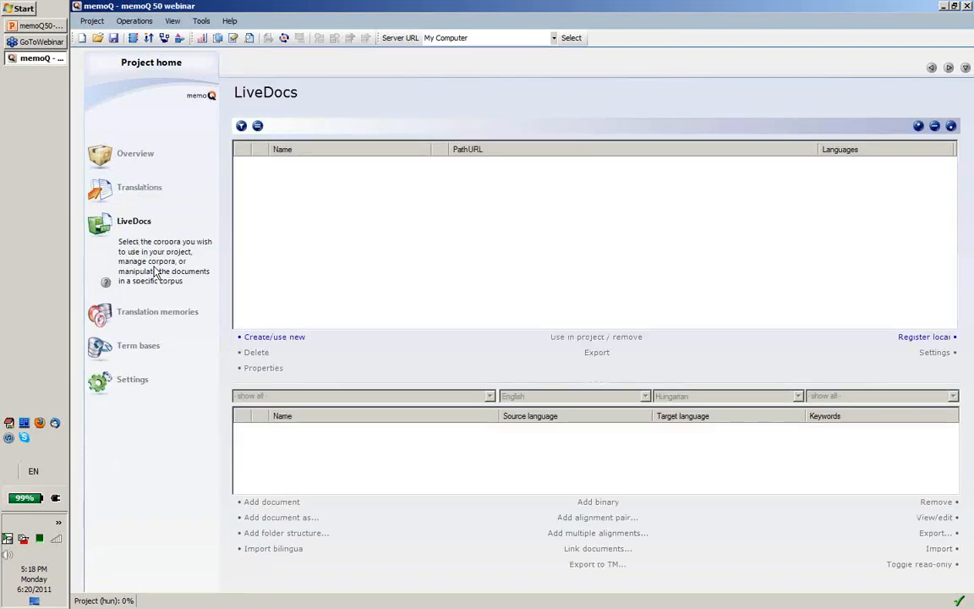
left_click(154, 312)
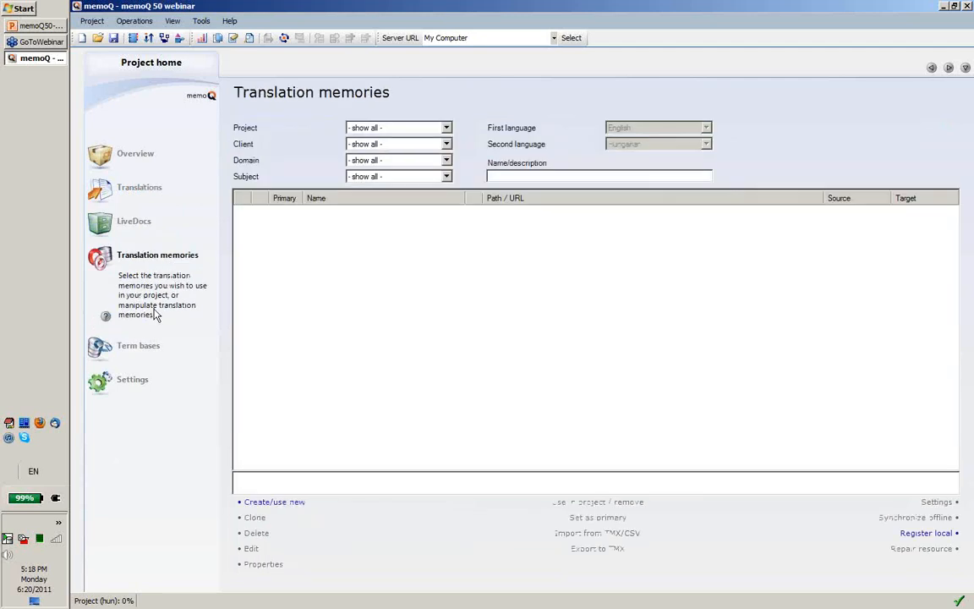
left_click(131, 349)
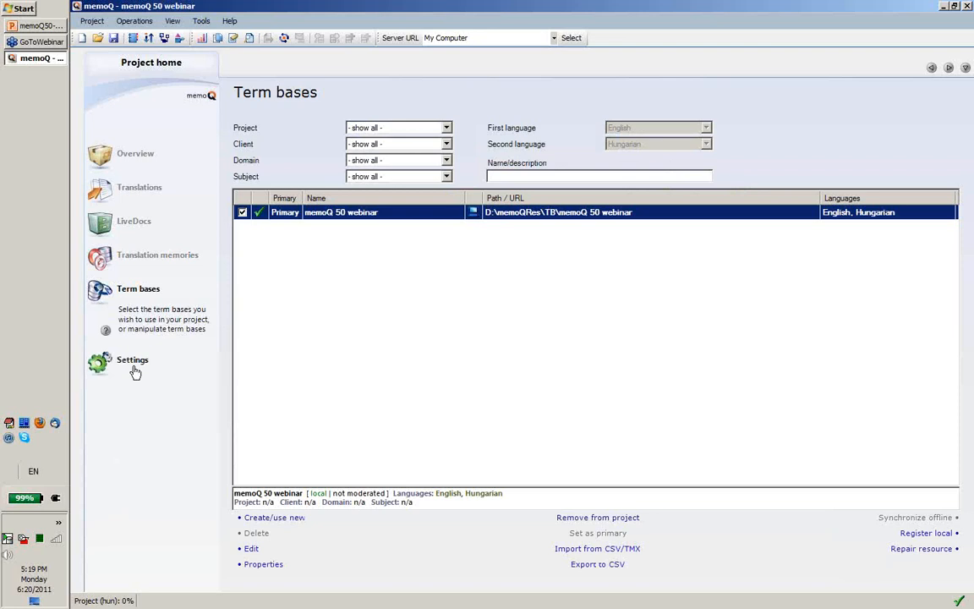
left_click(134, 371)
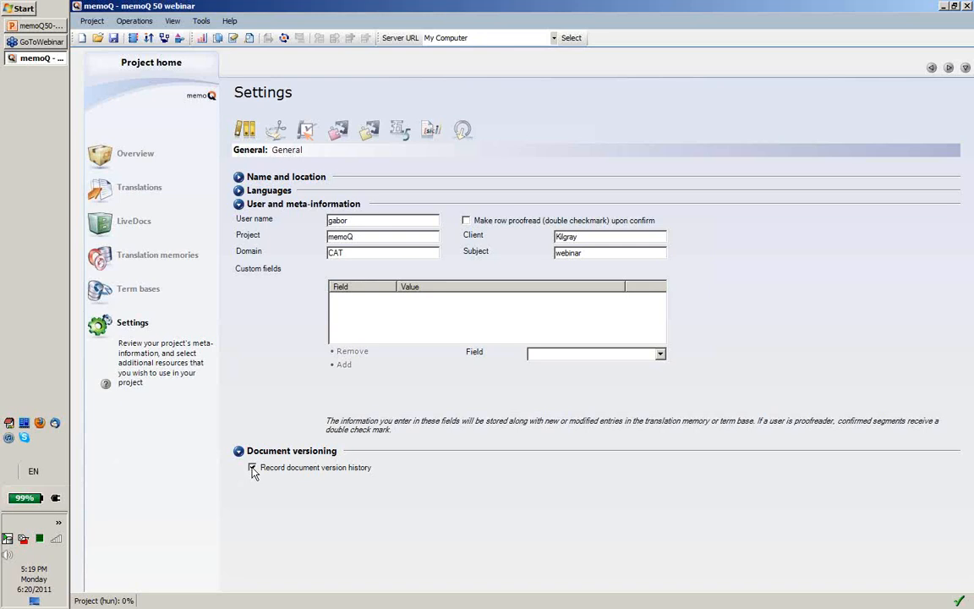
Step: Import pricing-v1.doc from the Desktop into the project's translation documents
left_click(123, 190)
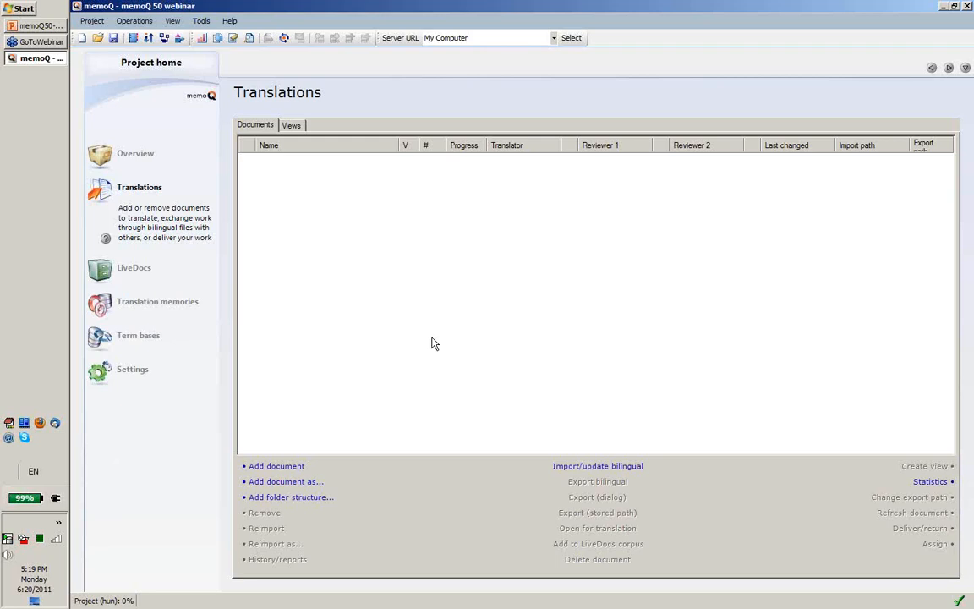
left_click(283, 470)
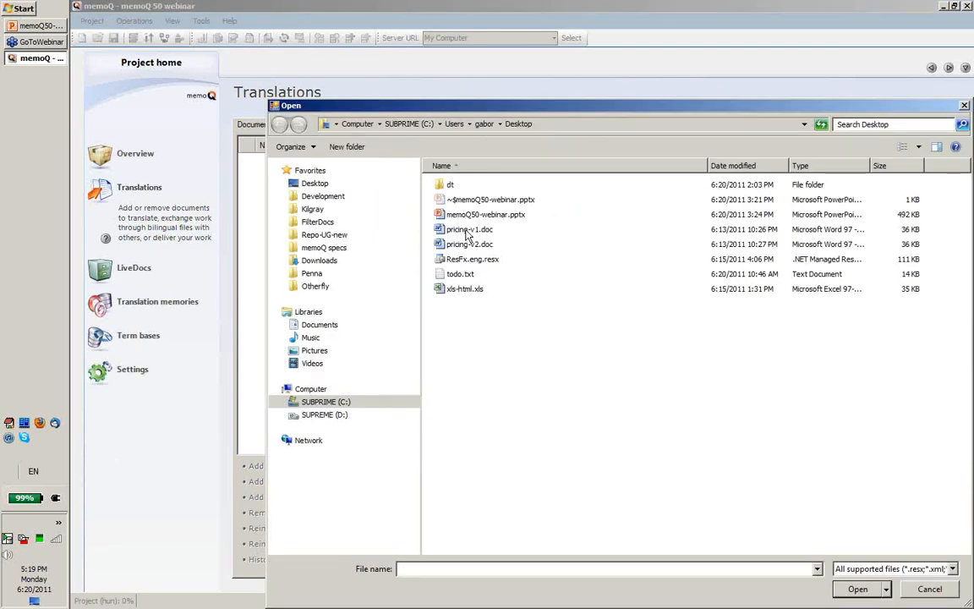
double_click(465, 232)
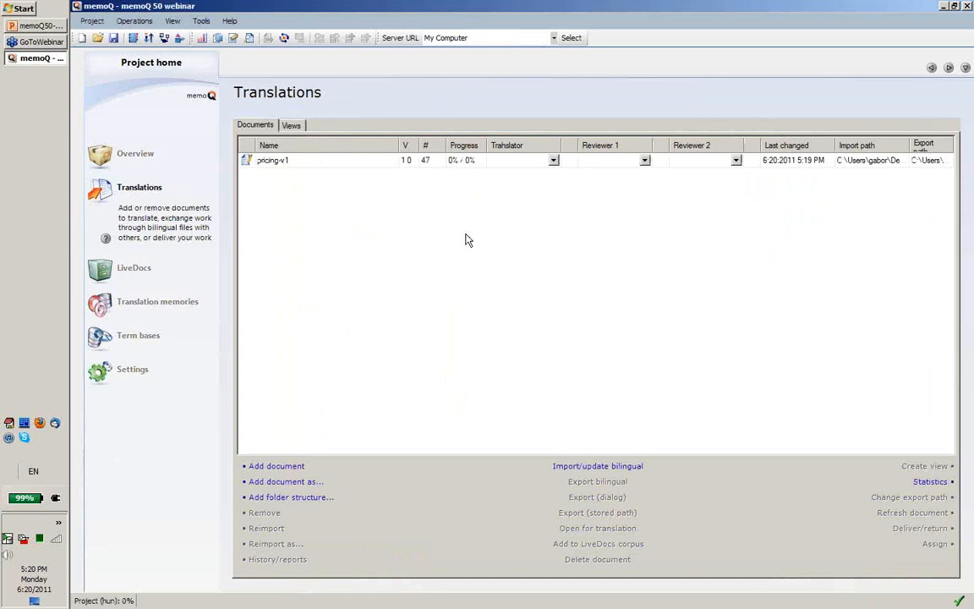
Step: Open pricing-v1, copy the source to the target in all segments, confirm them all and close the document
left_click(353, 161)
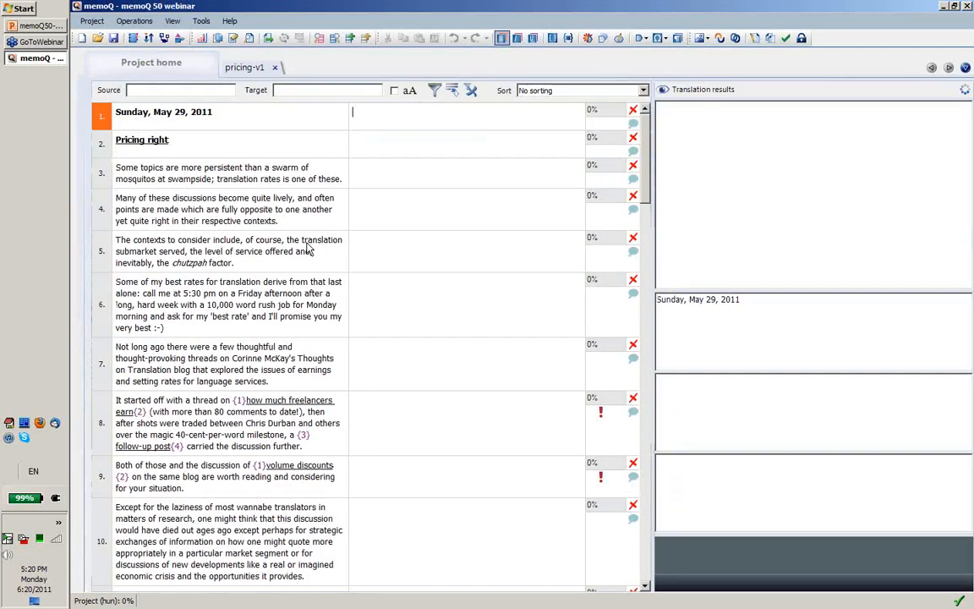
key("ctrl+shift+a")
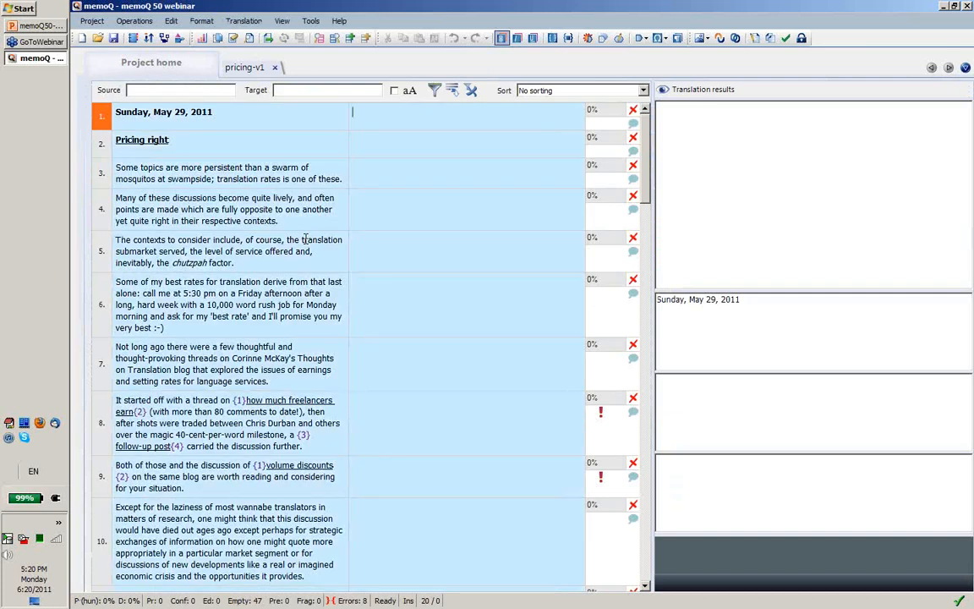
key("ctrl+shift+s")
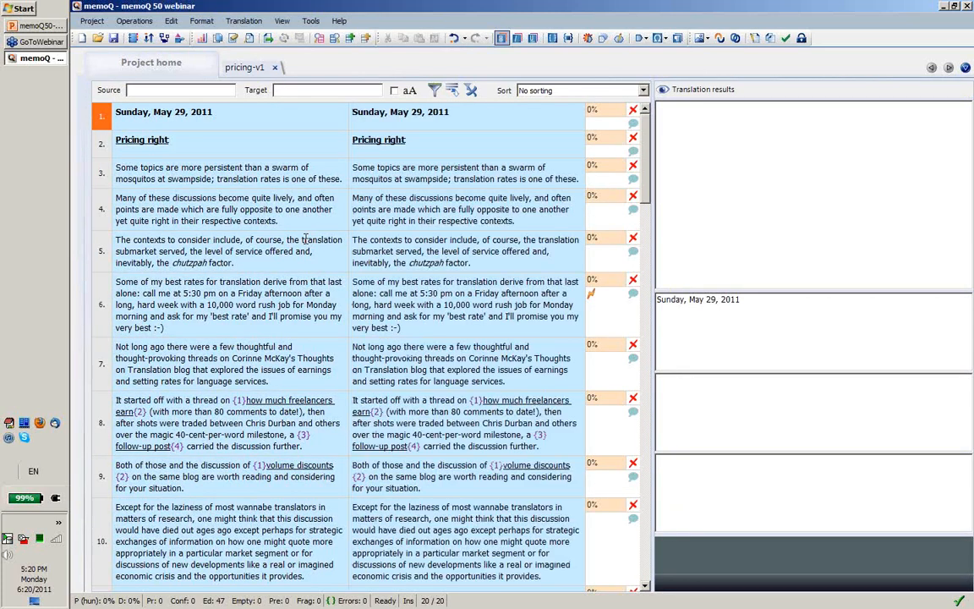
key("ctrl+shift+Return")
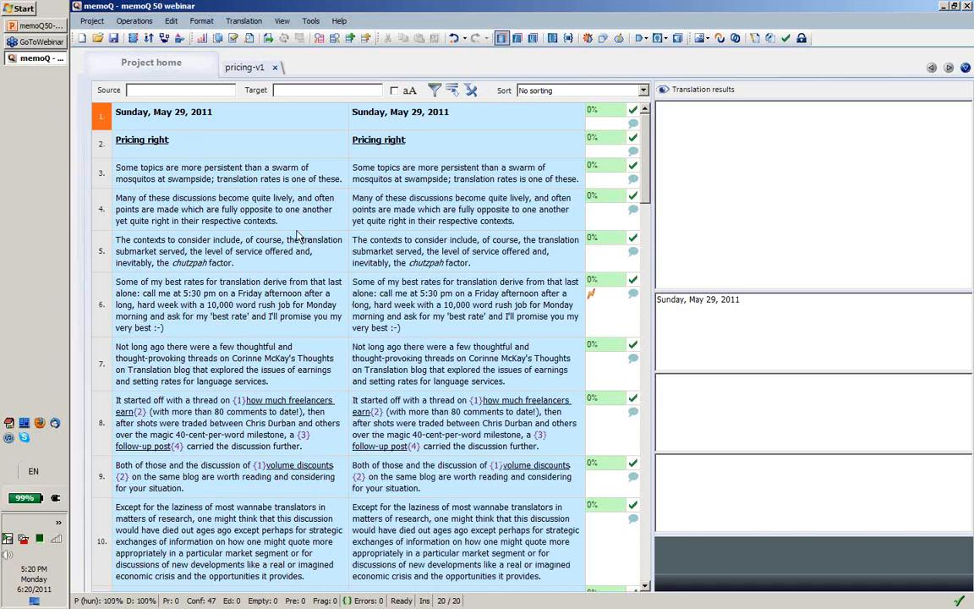
left_click(279, 69)
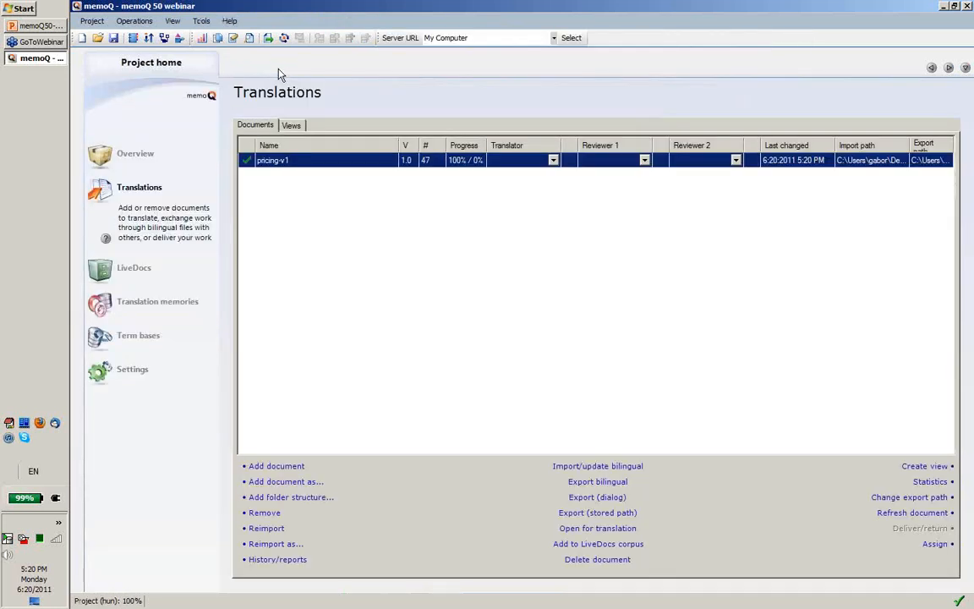
Step: Reimport the pricing-v1 document from a different source file, pricing-v2.doc on the Desktop
right_click(282, 162)
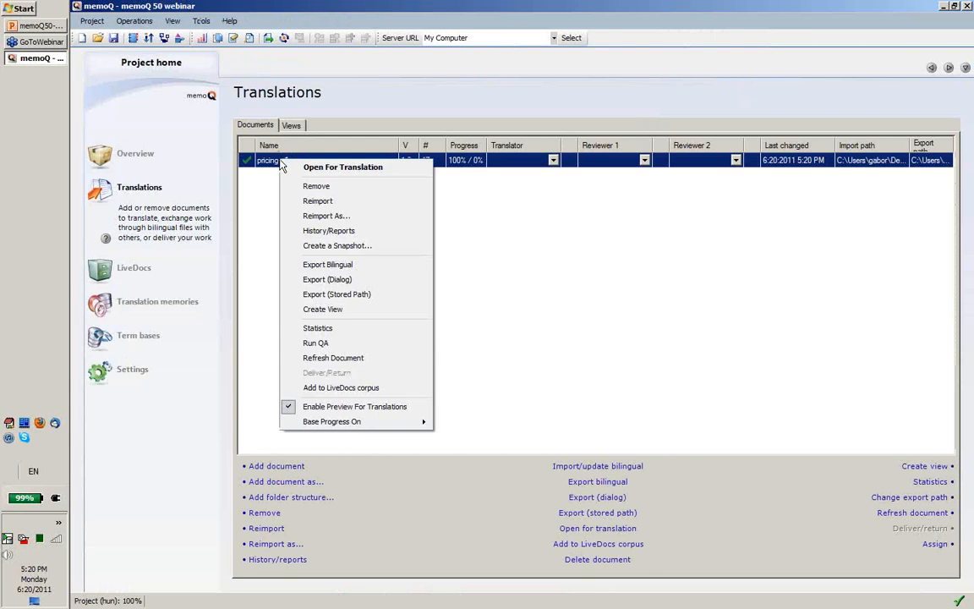
left_click(318, 201)
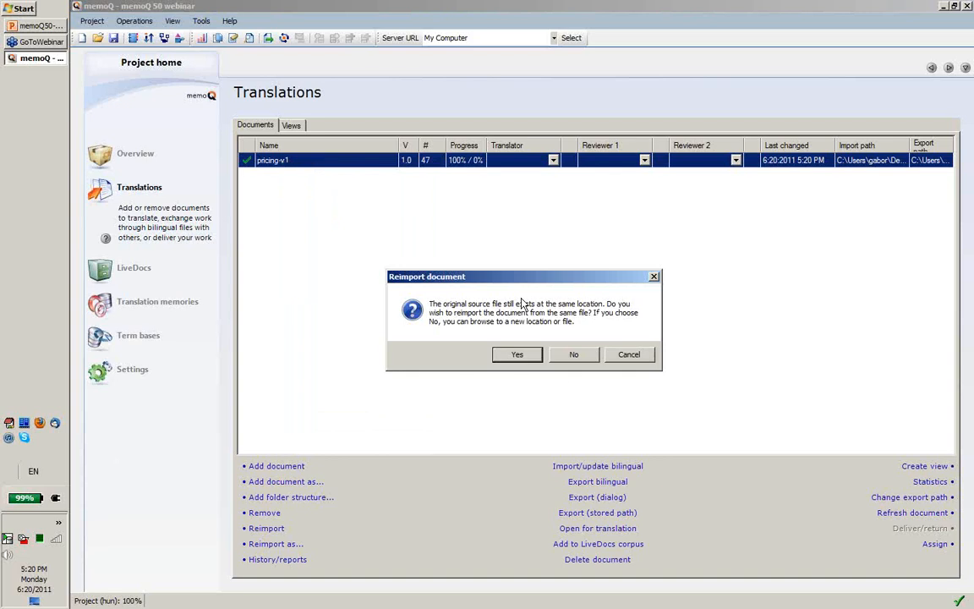
left_click(574, 360)
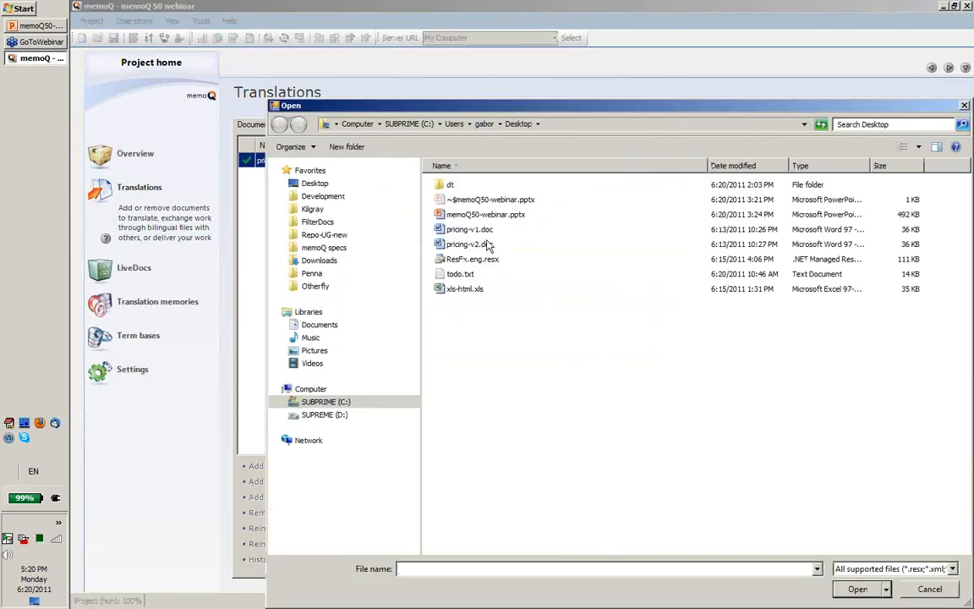
left_click(488, 244)
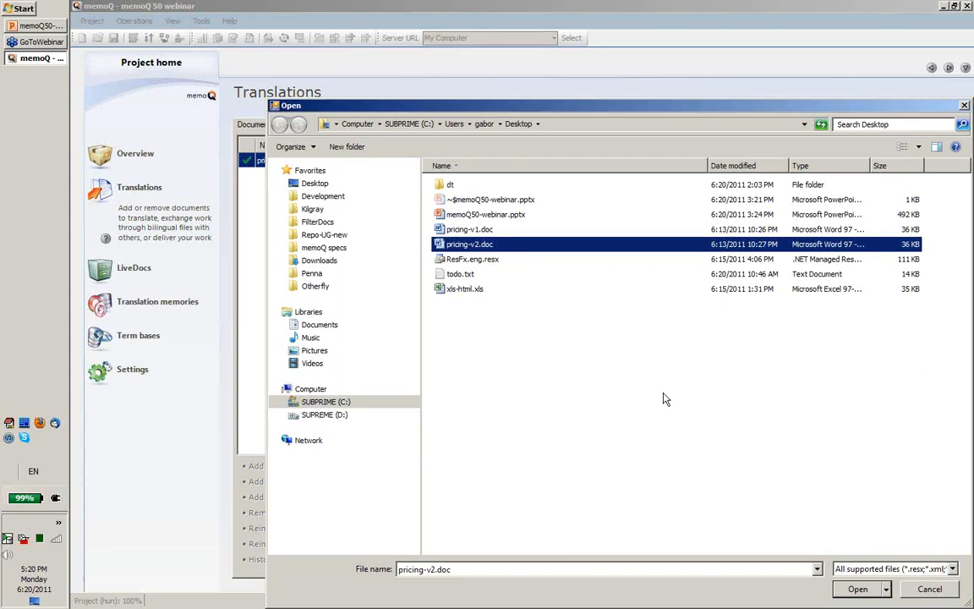
left_click(860, 592)
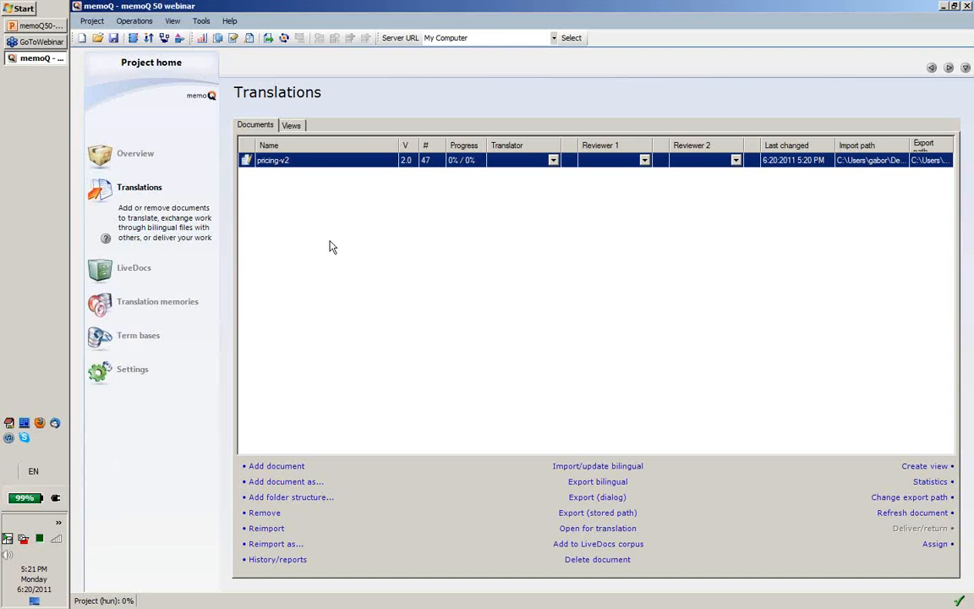
Step: Try to export a two-column view of changes between major versions 1 and 2 from pricing-v2's history as "diff - pricing-v2.html"
right_click(301, 166)
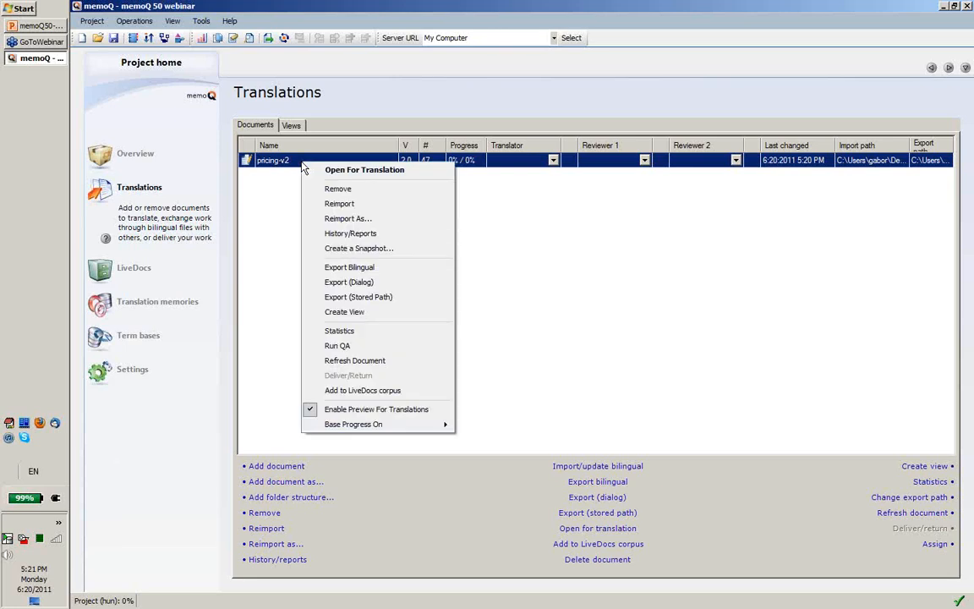
left_click(347, 234)
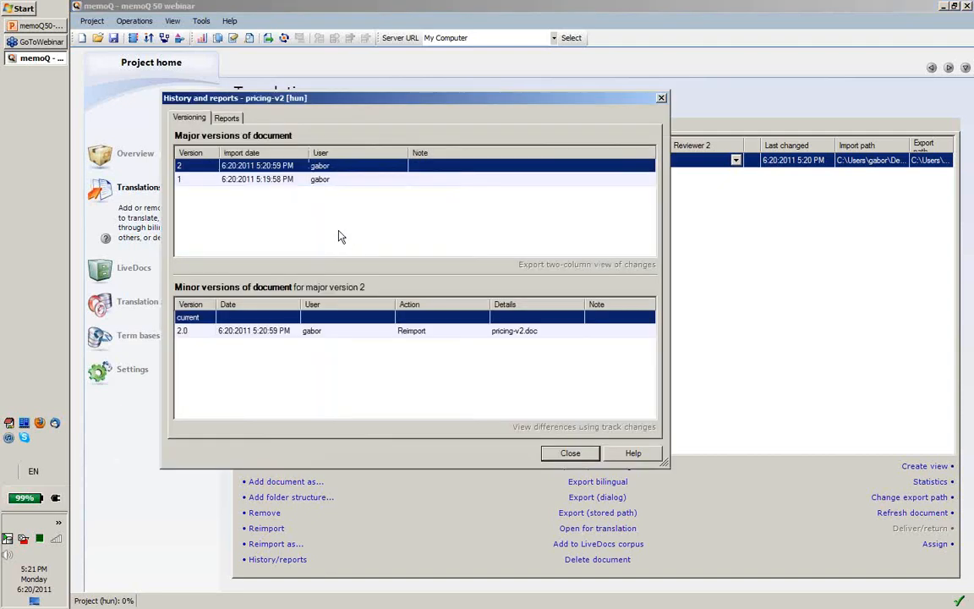
left_click(254, 184)
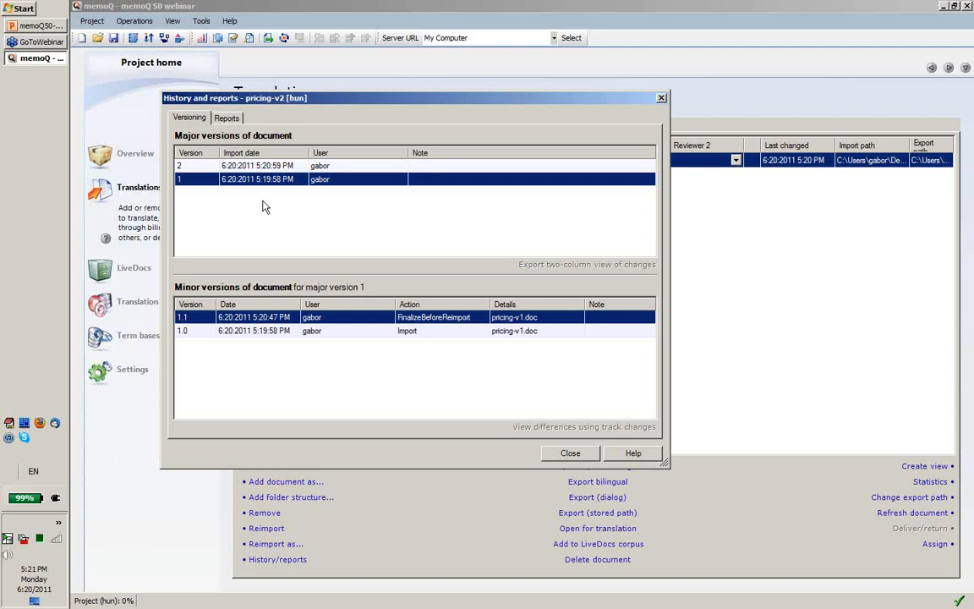
left_click(237, 165, "shift")
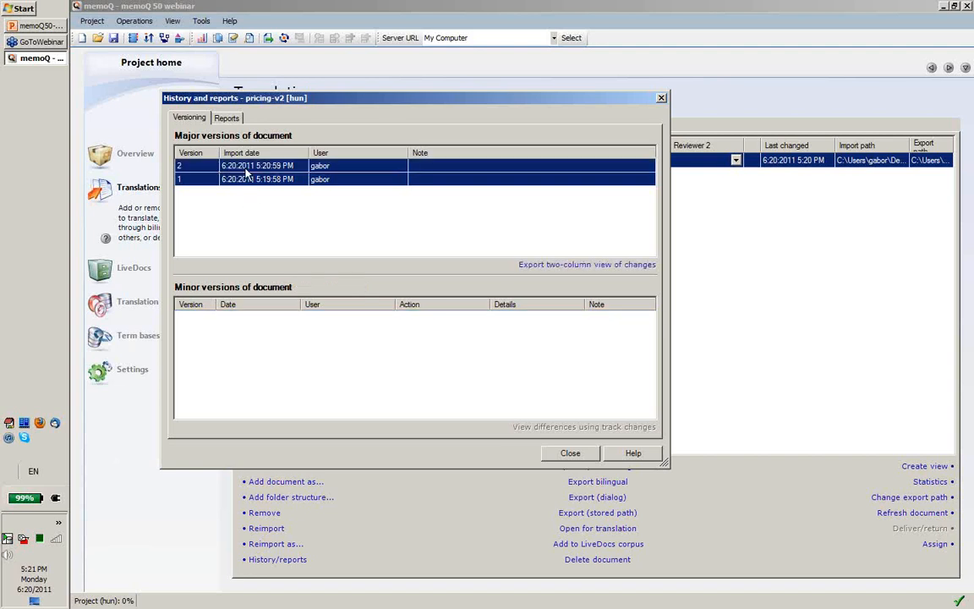
left_click(546, 266)
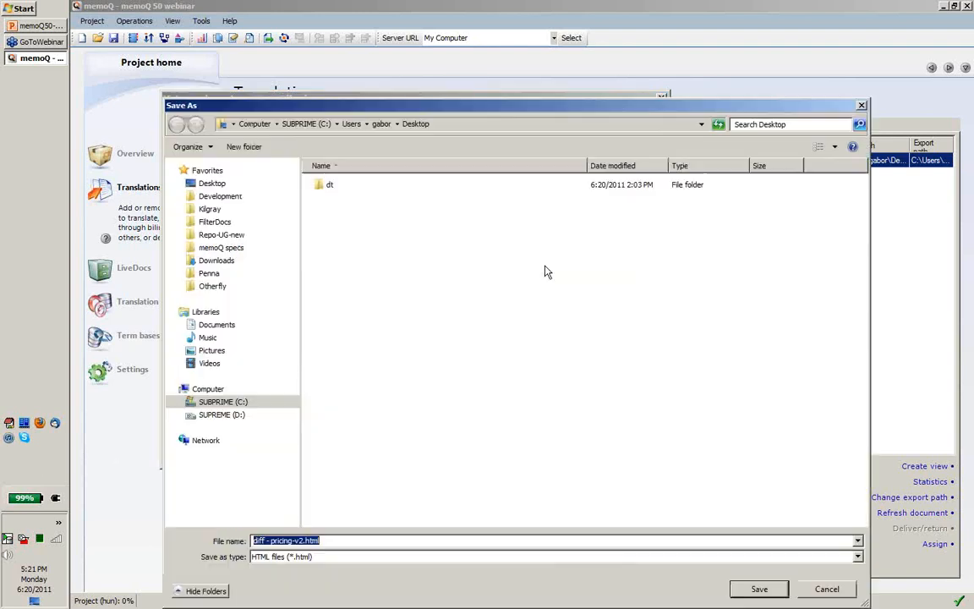
left_click(759, 590)
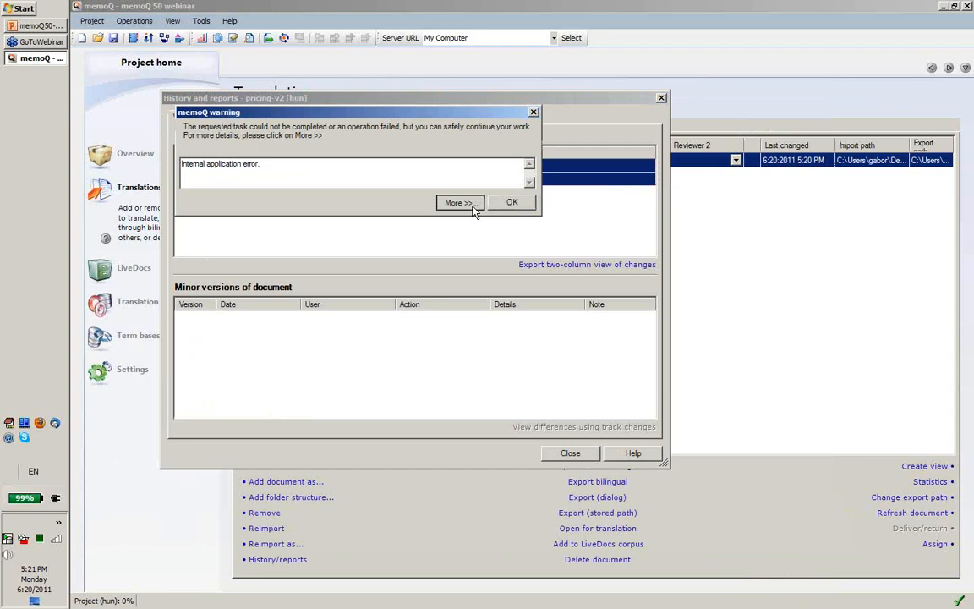
left_click(457, 203)
left_click(512, 316)
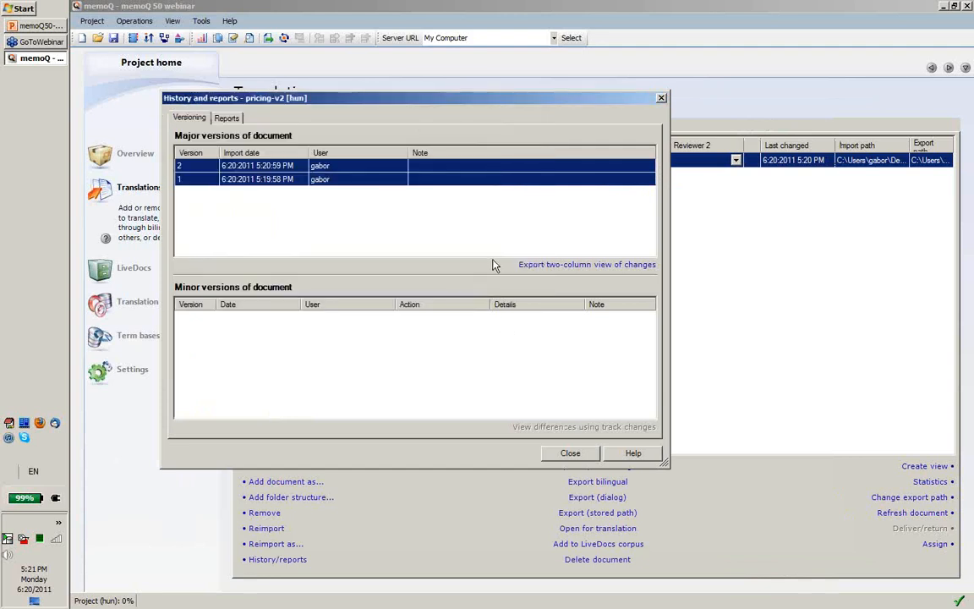
Step: Examine the minor versions under major versions 1 and 2 of pricing-v2, and close the history
left_click(254, 180)
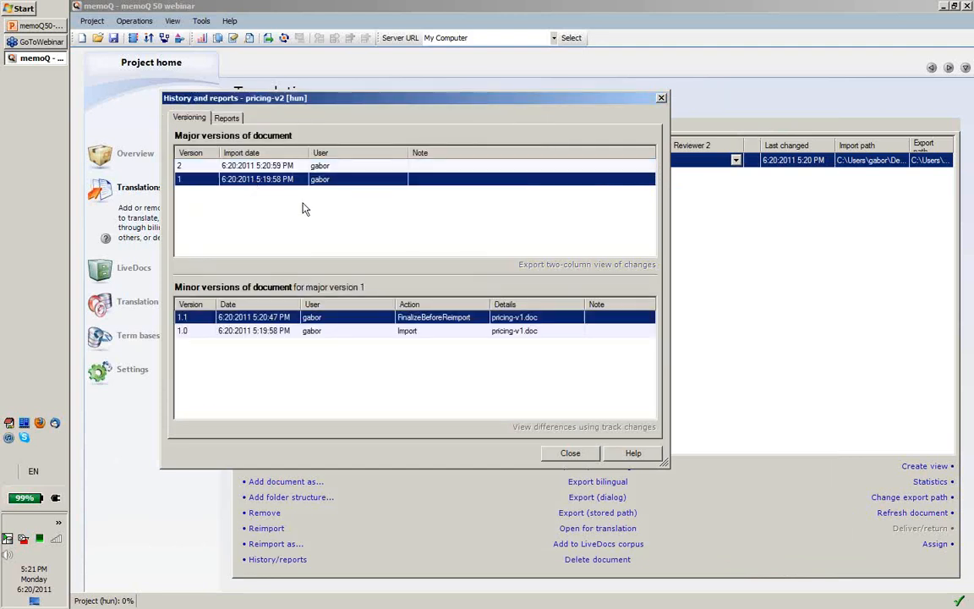
left_click(289, 167)
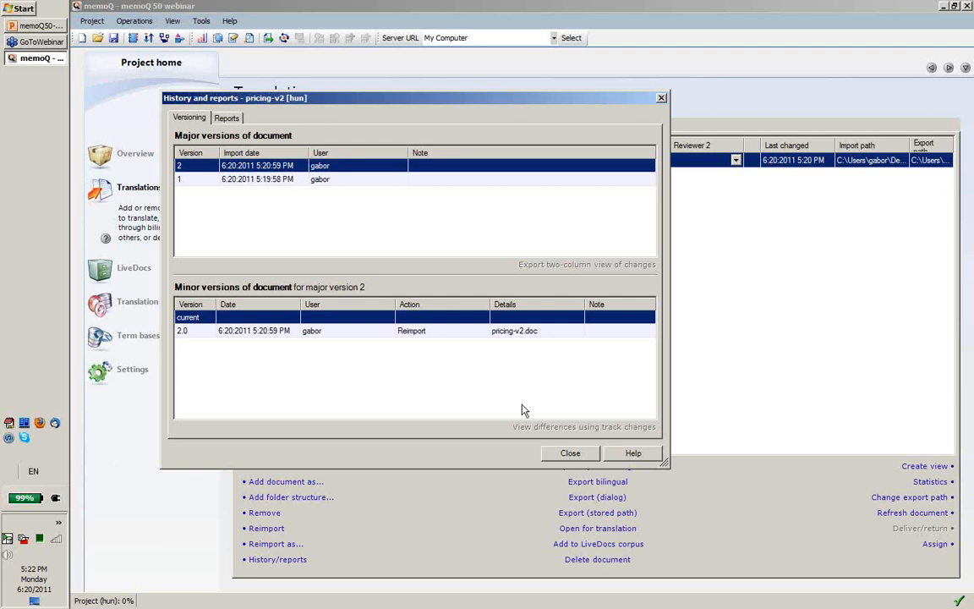
left_click(568, 454)
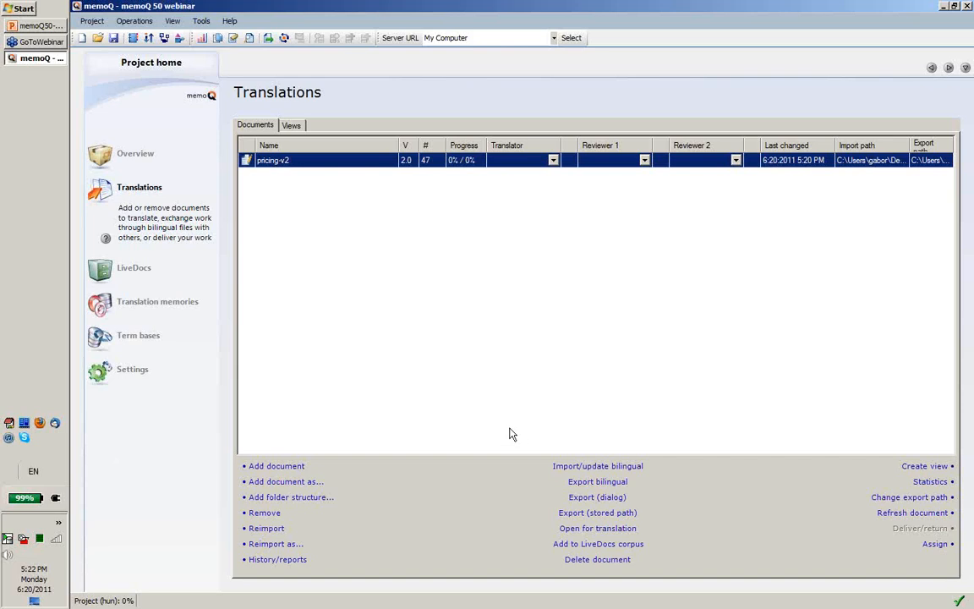
Step: X-translate pricing-v2 from major version 1, using proofread or confirmed rows, with status Confirmed and without locking the X-translated rows
left_click(120, 23)
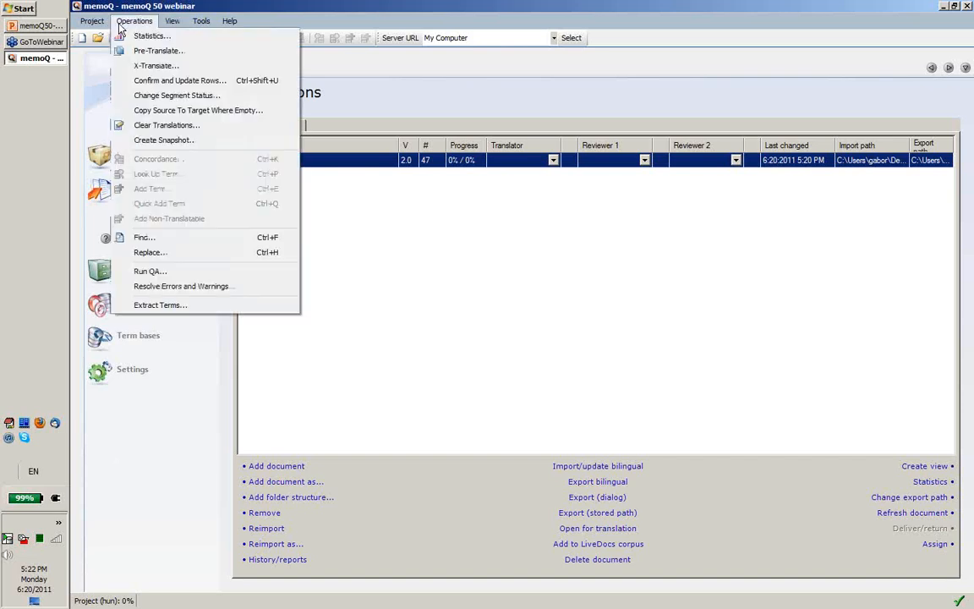
left_click(139, 67)
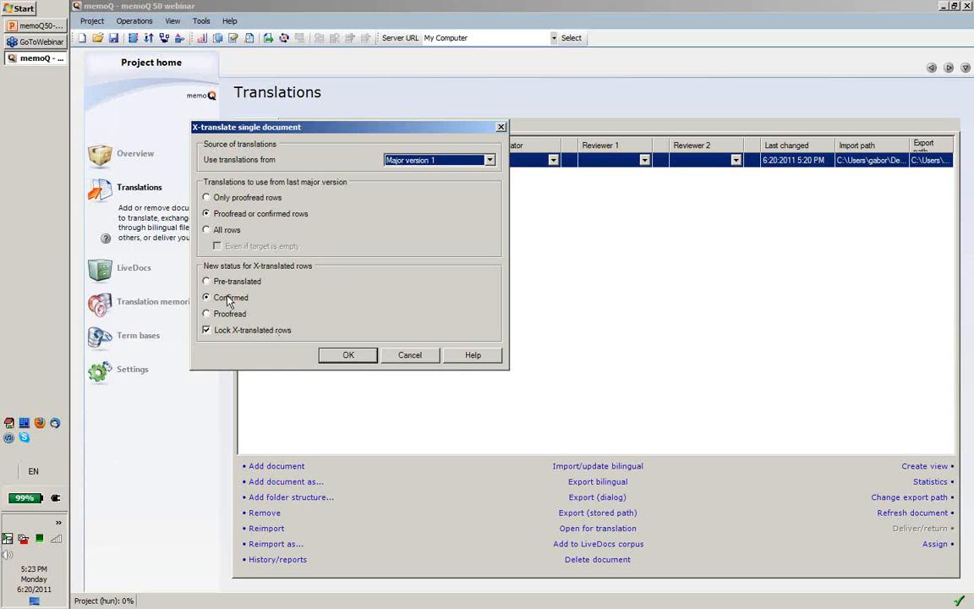
left_click(211, 330)
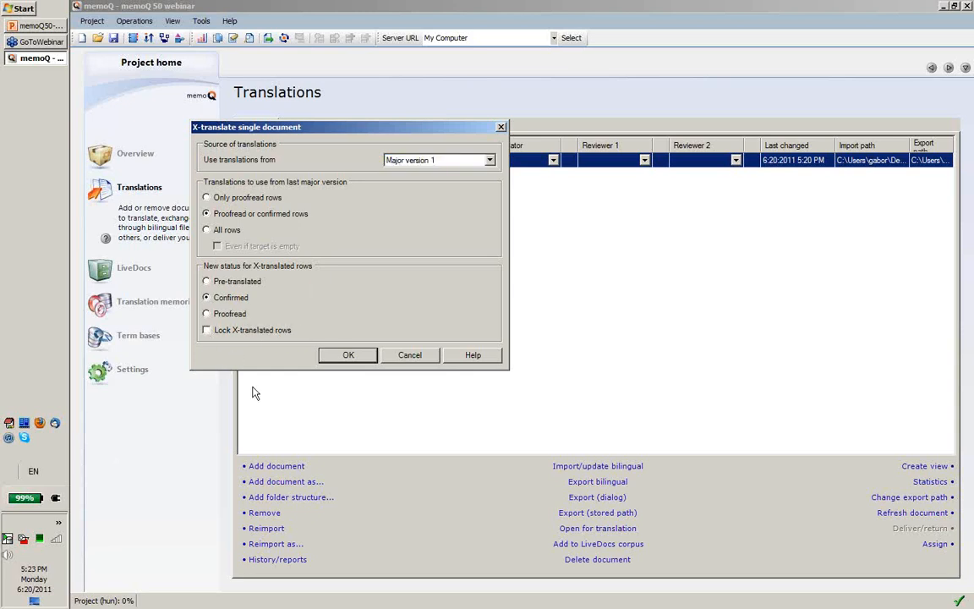
left_click(347, 355)
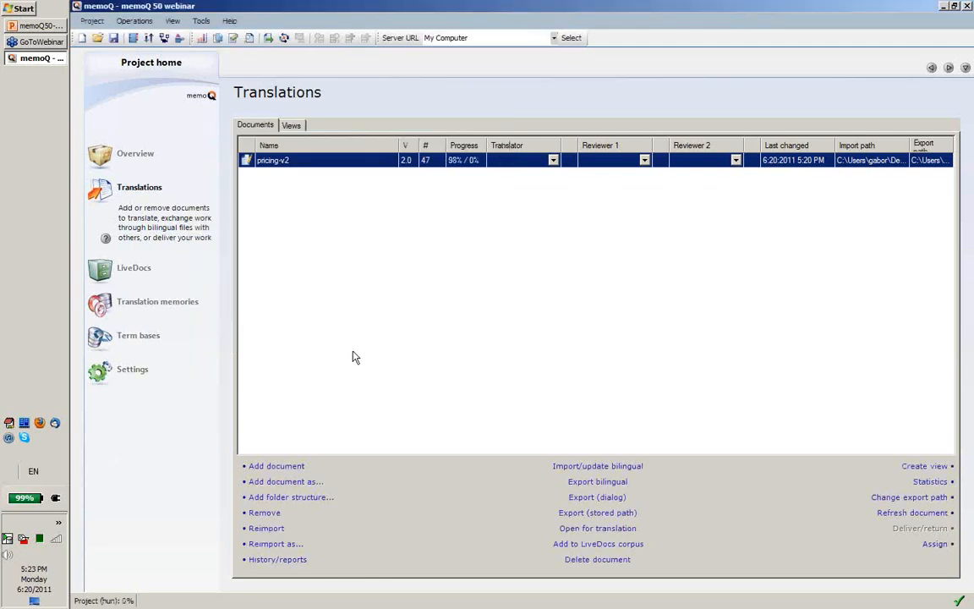
Step: Open pricing-v2 for translation, copy the source text into segment 3's target and confirm segments 3 to 5
double_click(286, 167)
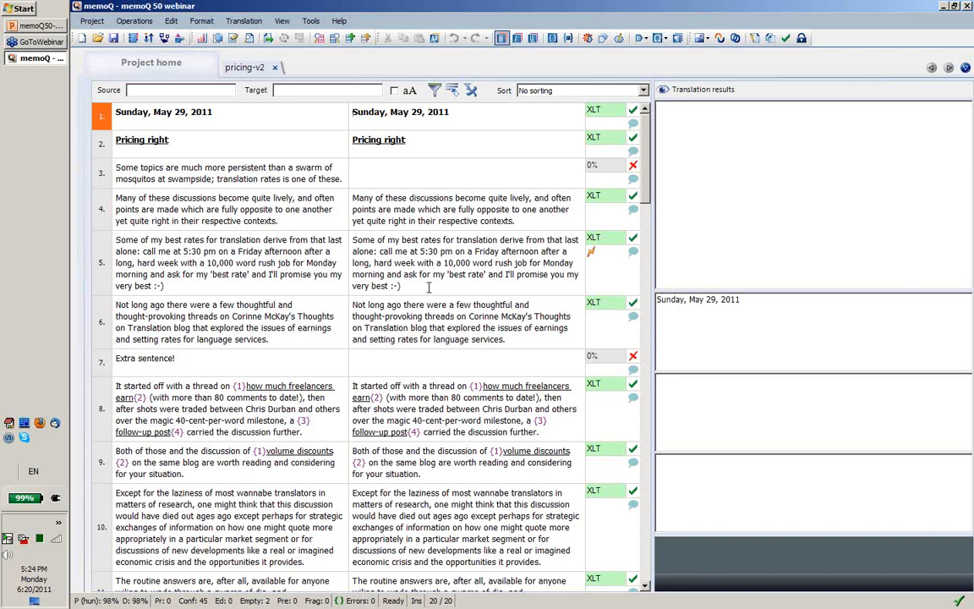
left_click(380, 181)
key("ctrl+shift+s")
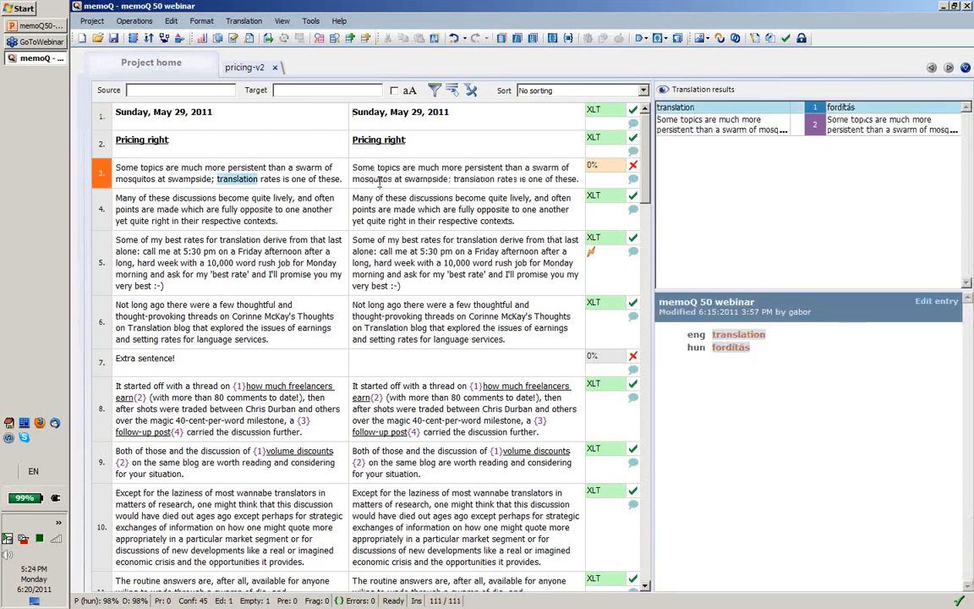
key("ctrl+Return")
key("ctrl+Return")
key("ctrl+Return")
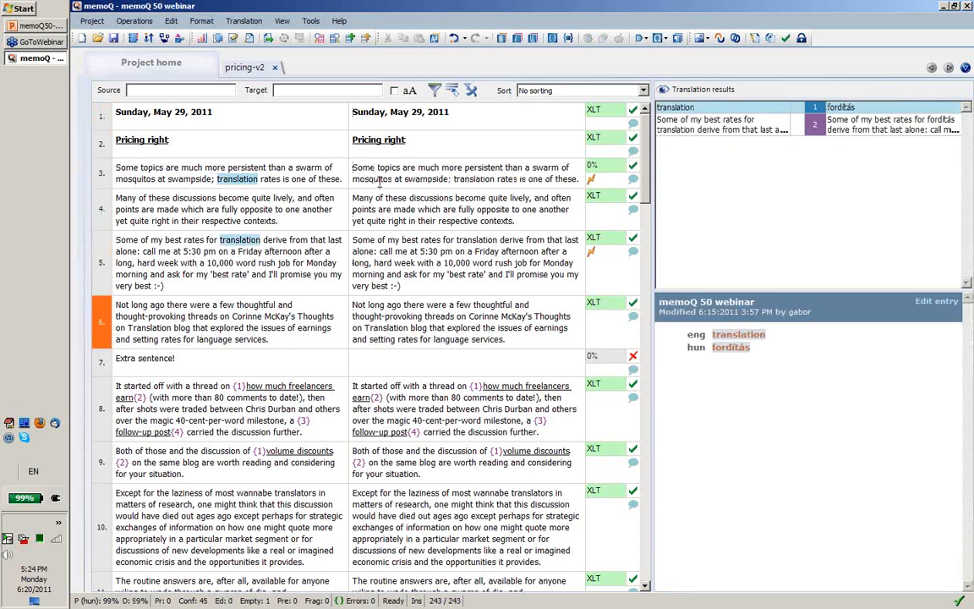
Step: Confirm segment 6, copy the source text into segment 7's target and confirm segment 7
key("ctrl+Return")
key("ctrl+shift+s")
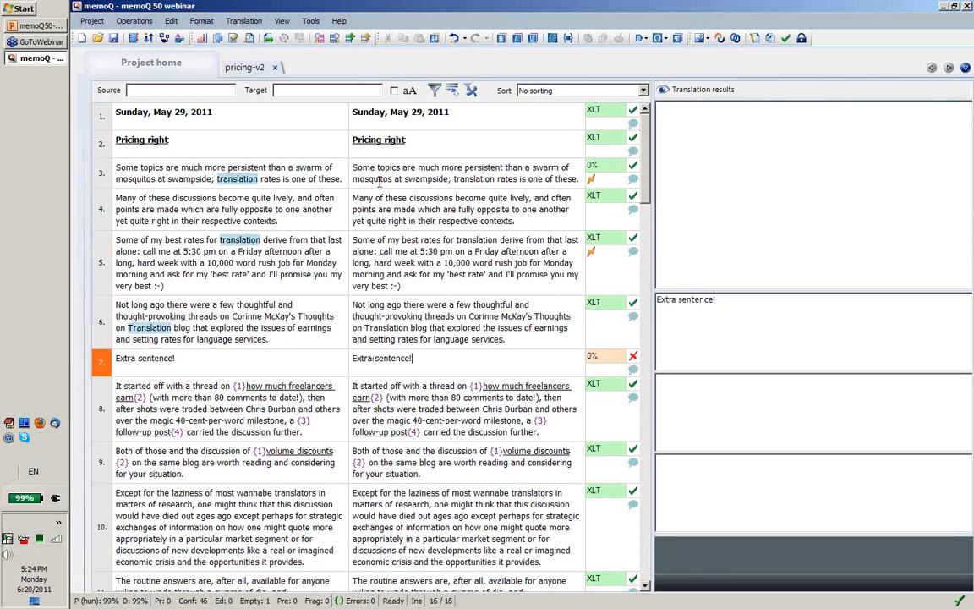
key("ctrl+Return")
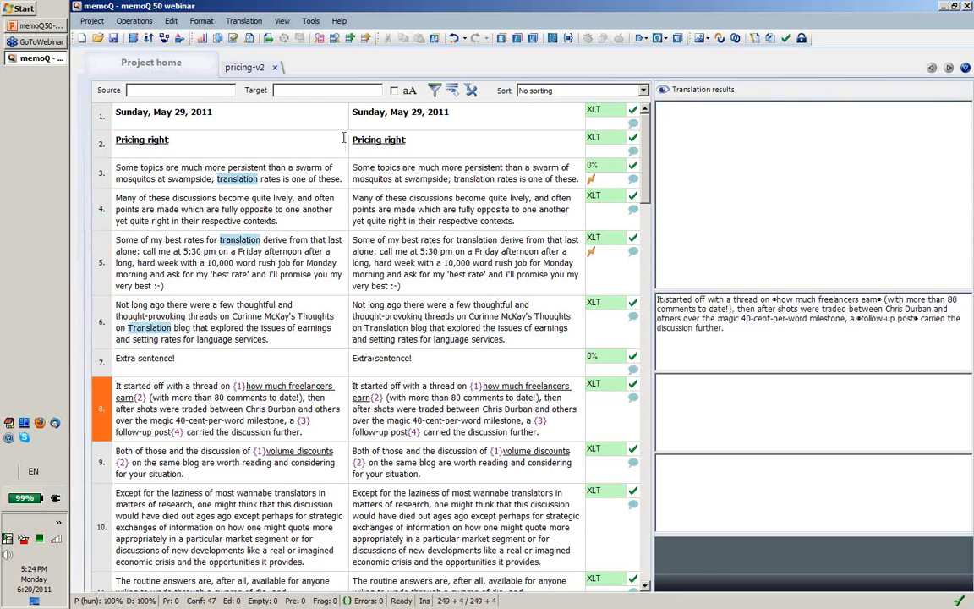
Step: Create a snapshot of pricing-v2 with the comment "Before coffee break"
left_click(136, 21)
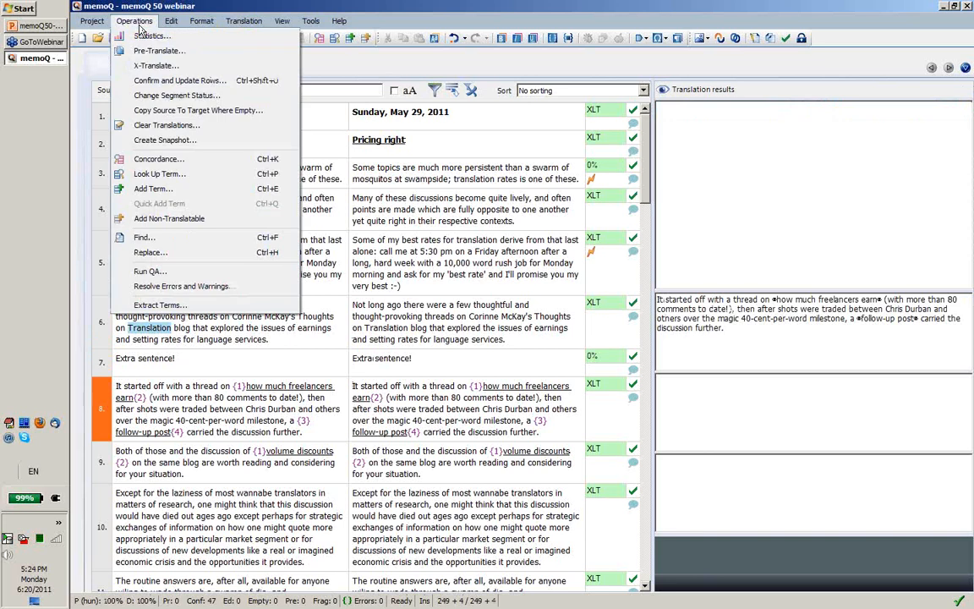
left_click(161, 141)
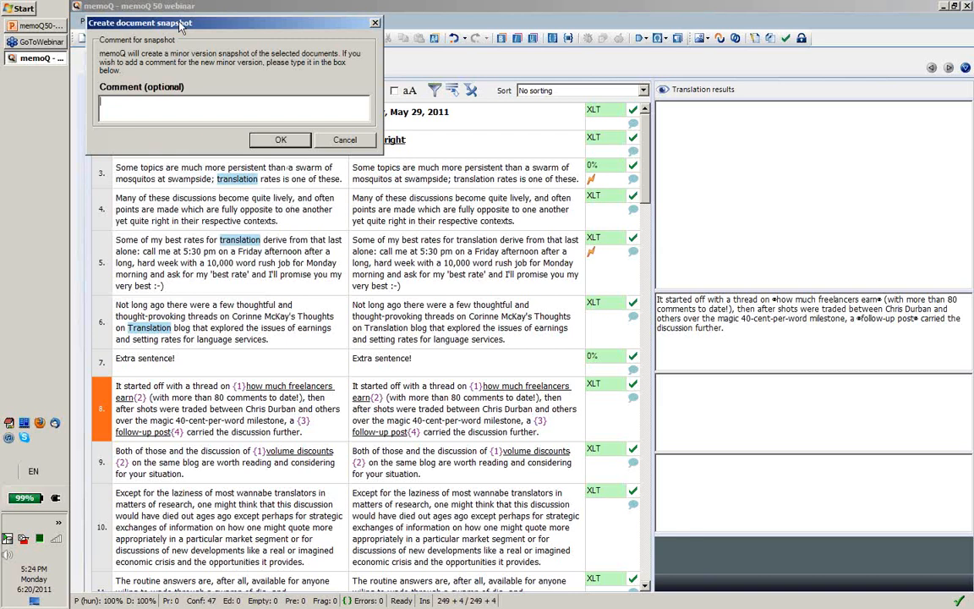
left_click_drag(179, 28, 316, 153)
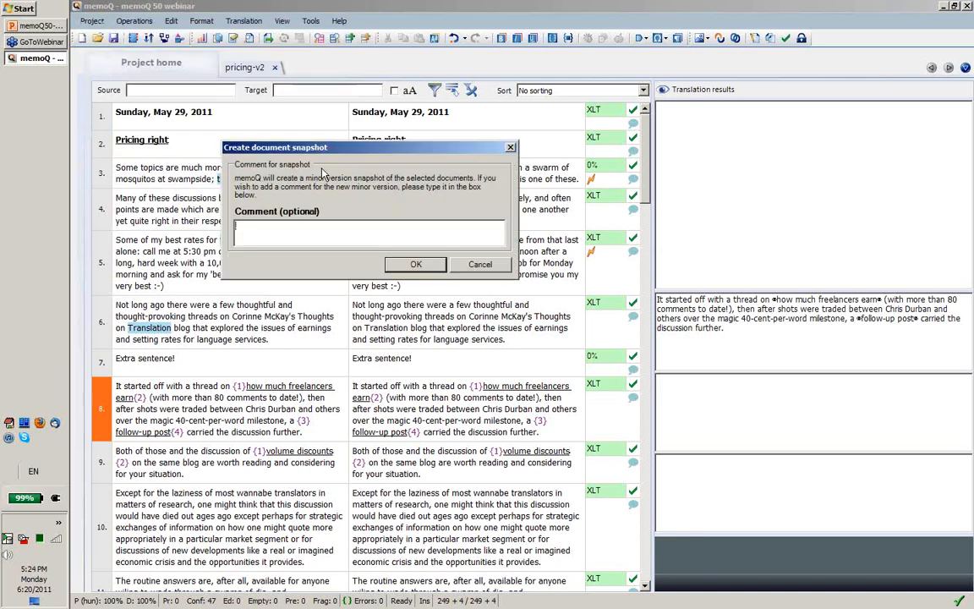
type("Before coffee break")
key("Return")
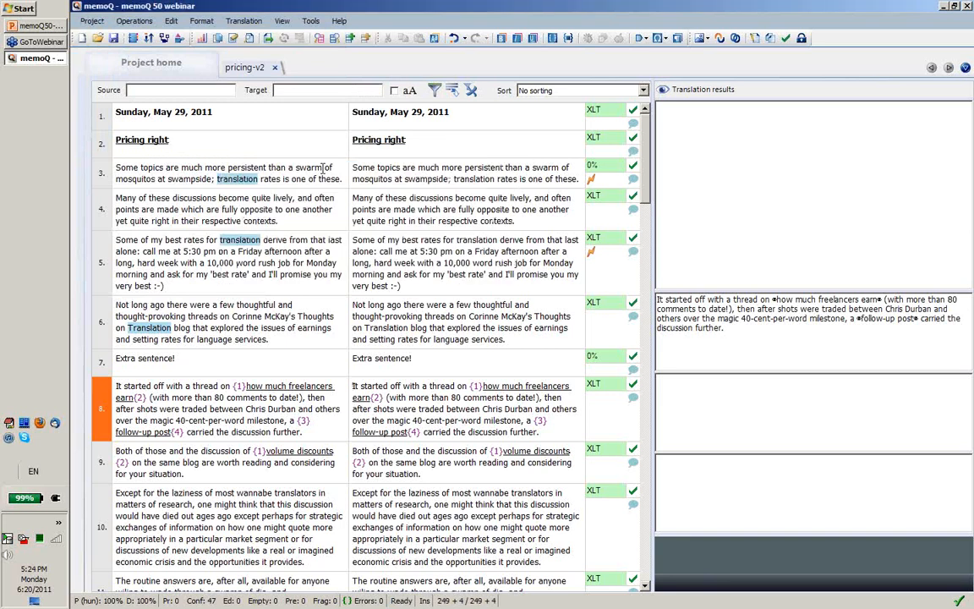
Step: Examine the minor versions of major version 2 in pricing-v2's history, including the snapshot and its note, and close the history
left_click(159, 64)
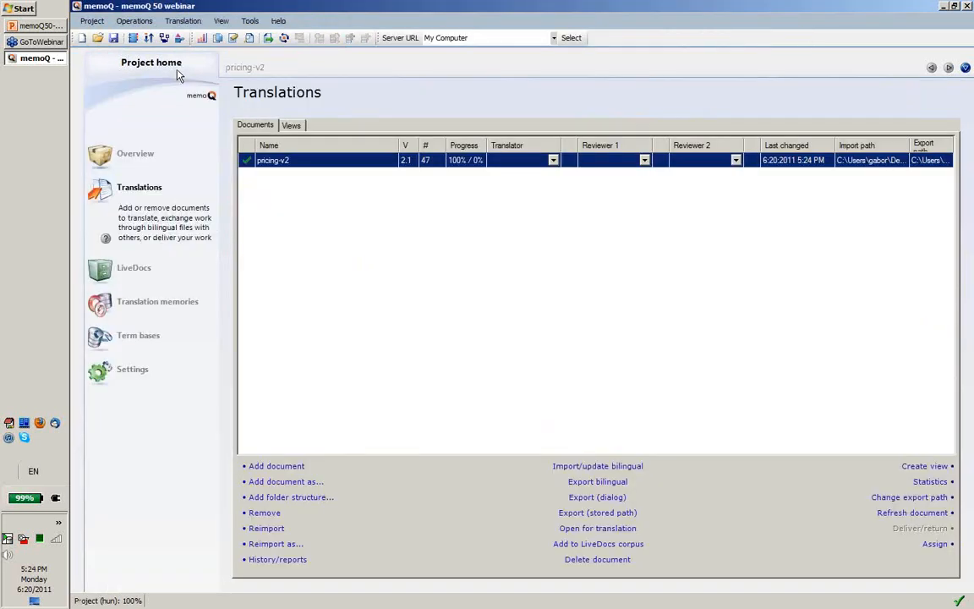
right_click(278, 165)
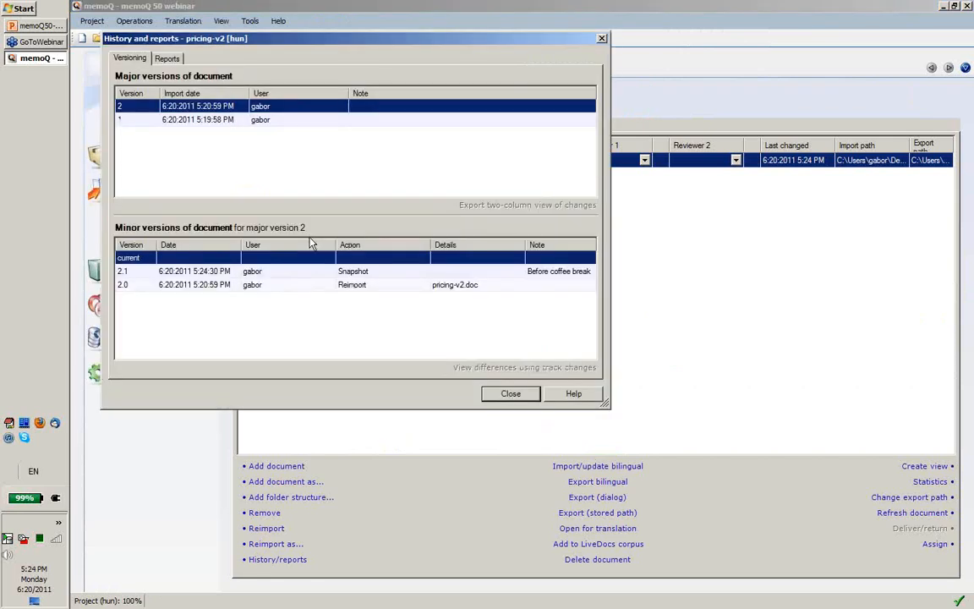
left_click(356, 293)
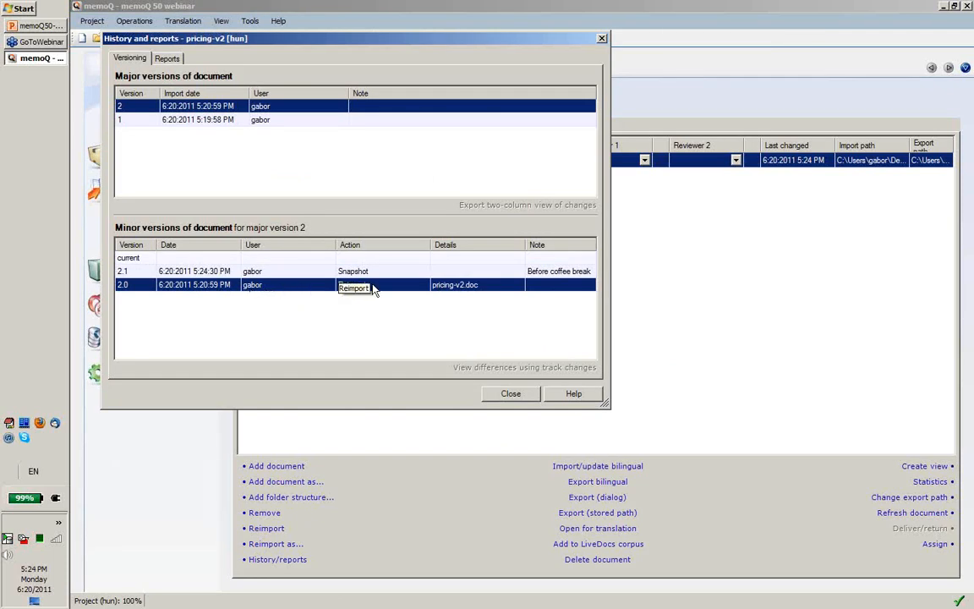
left_click(340, 272)
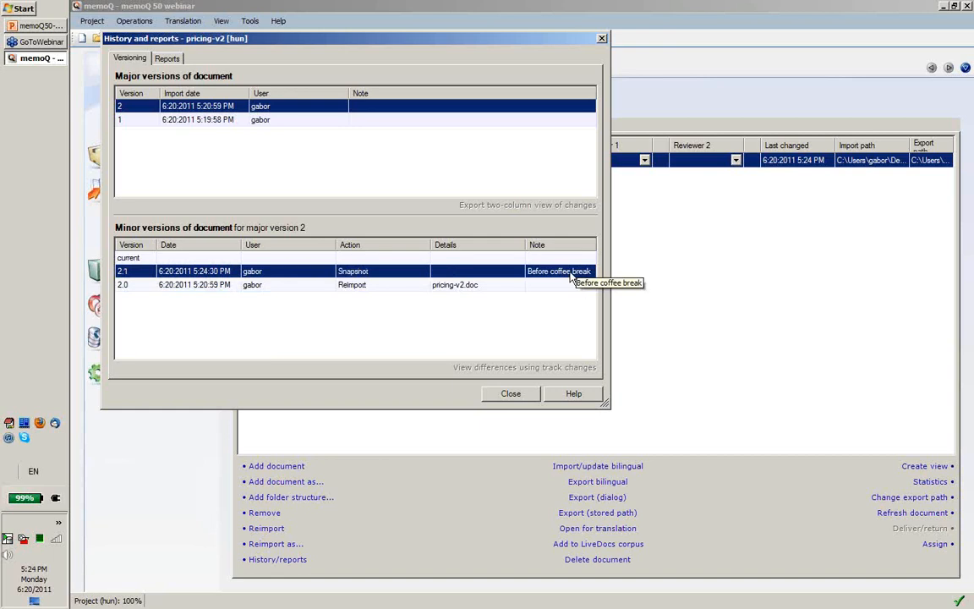
left_click(397, 258)
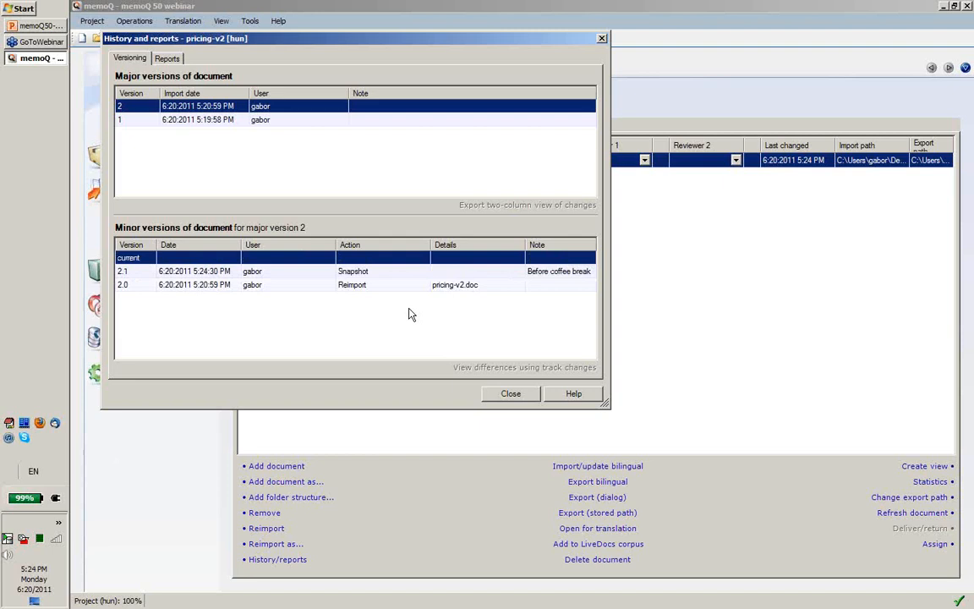
left_click(494, 395)
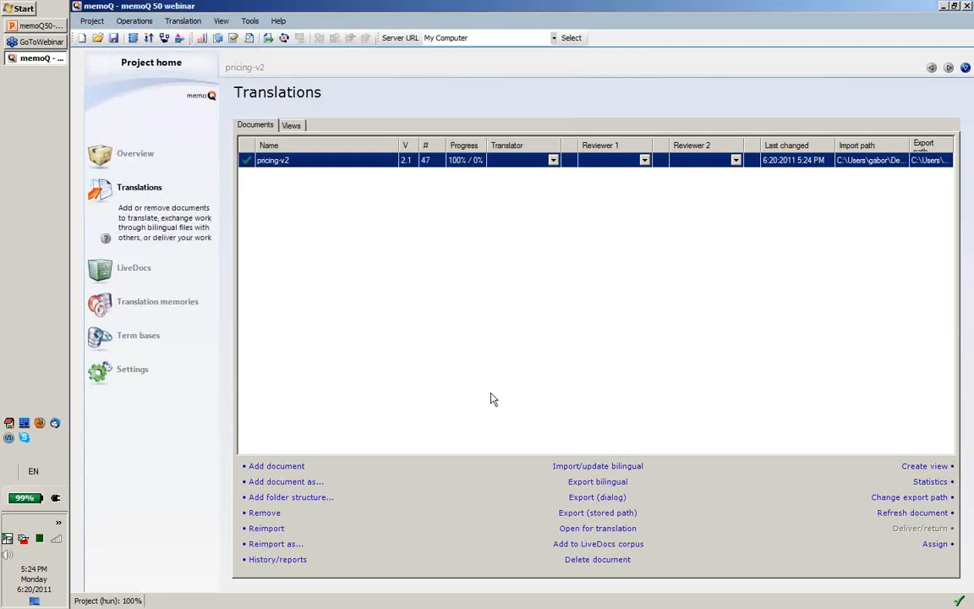
Step: Return to the pricing-v2 text and track changes against minor version 2.1, the "Before coffee break" snapshot
left_click(244, 67)
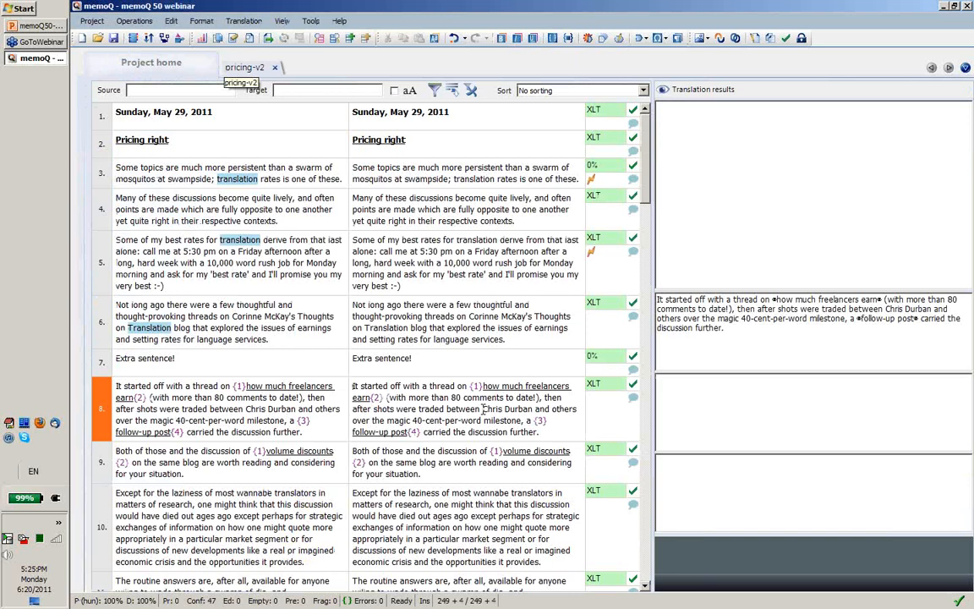
left_click(243, 20)
mouse_move(304, 285)
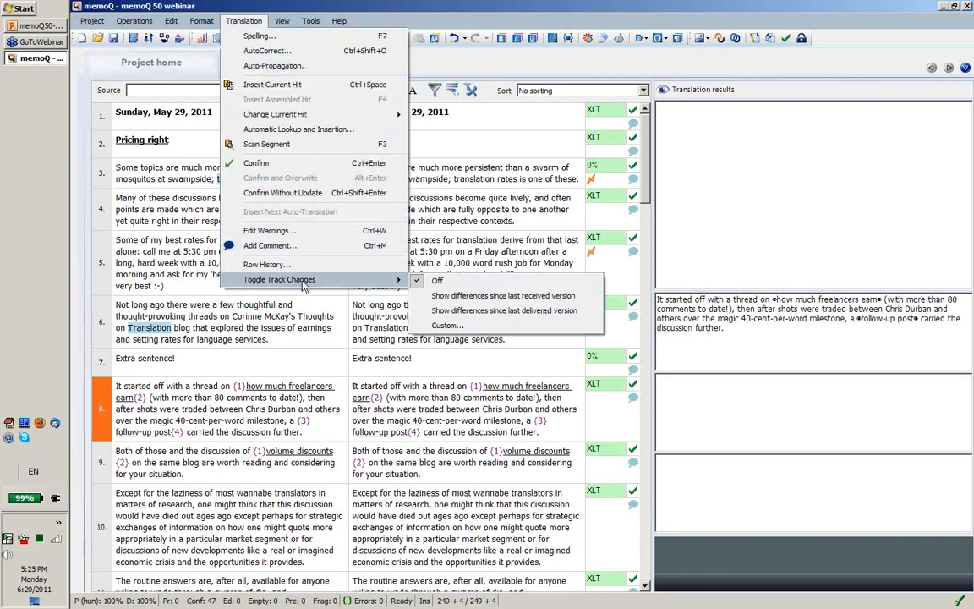
left_click(444, 327)
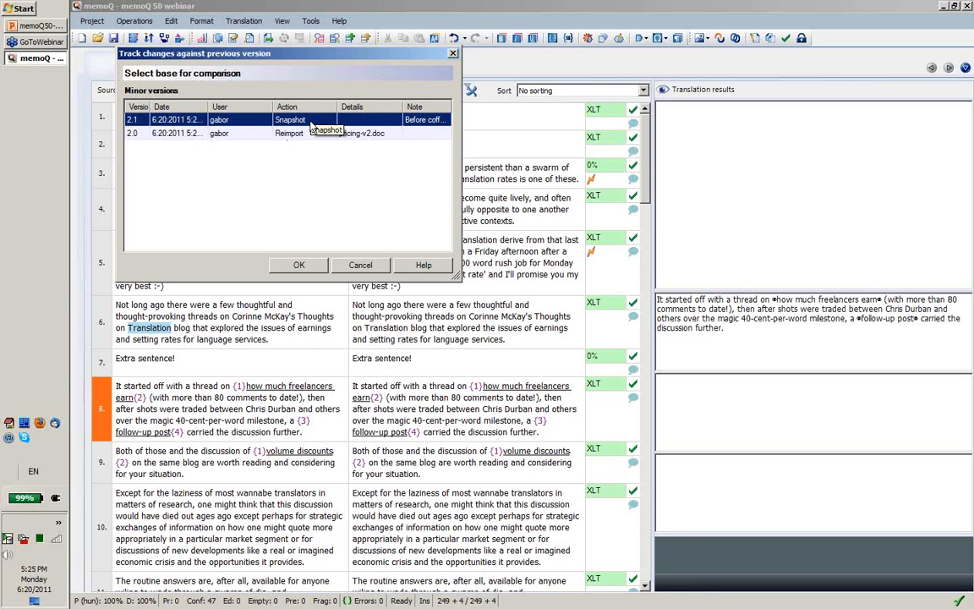
left_click(291, 265)
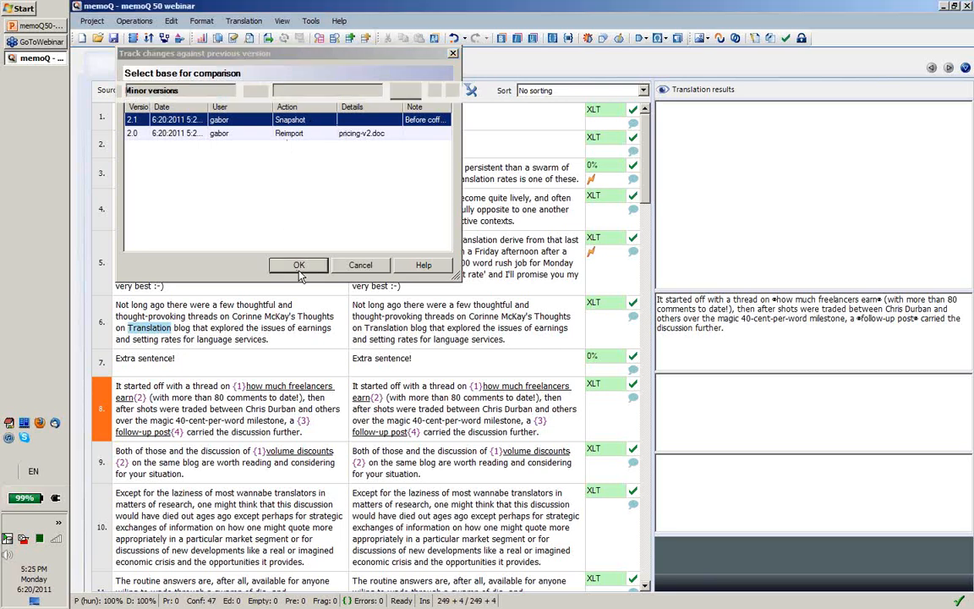
Step: Insert "XYZ" before "right" in segment 2's target and "ZZZ" after "Some" in segment 3's target
left_click(354, 136)
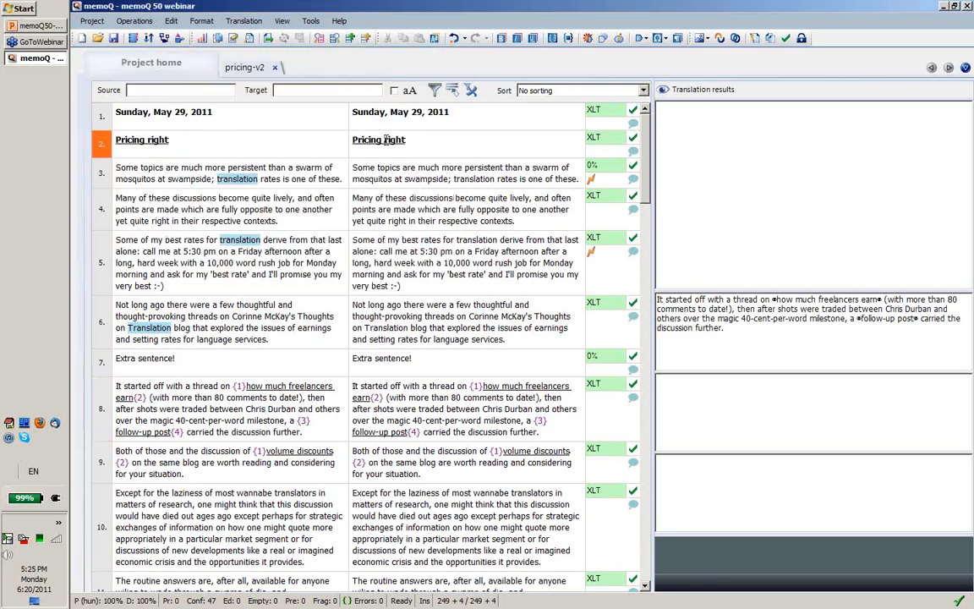
type("XYZ")
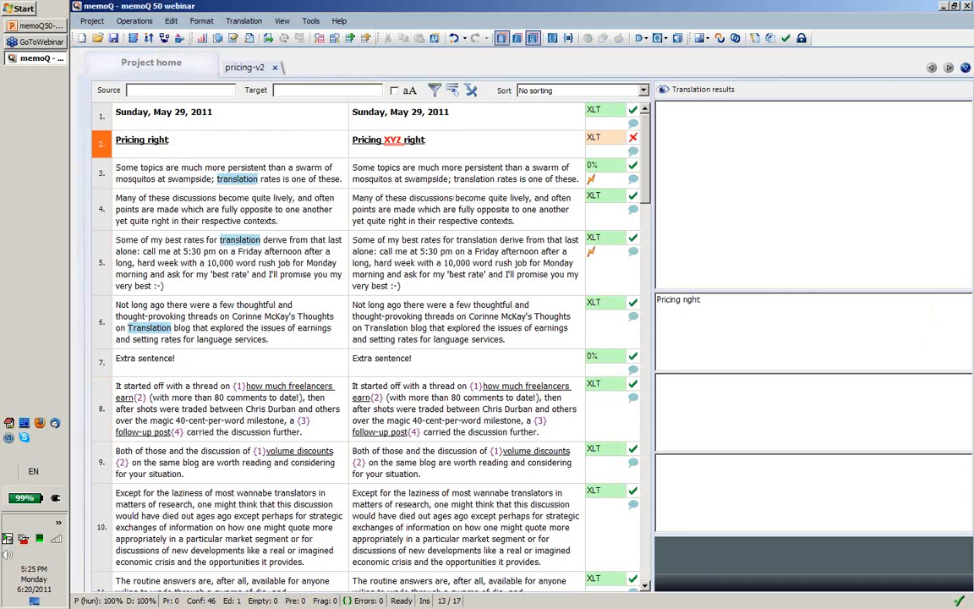
left_click(389, 168)
left_click(377, 167)
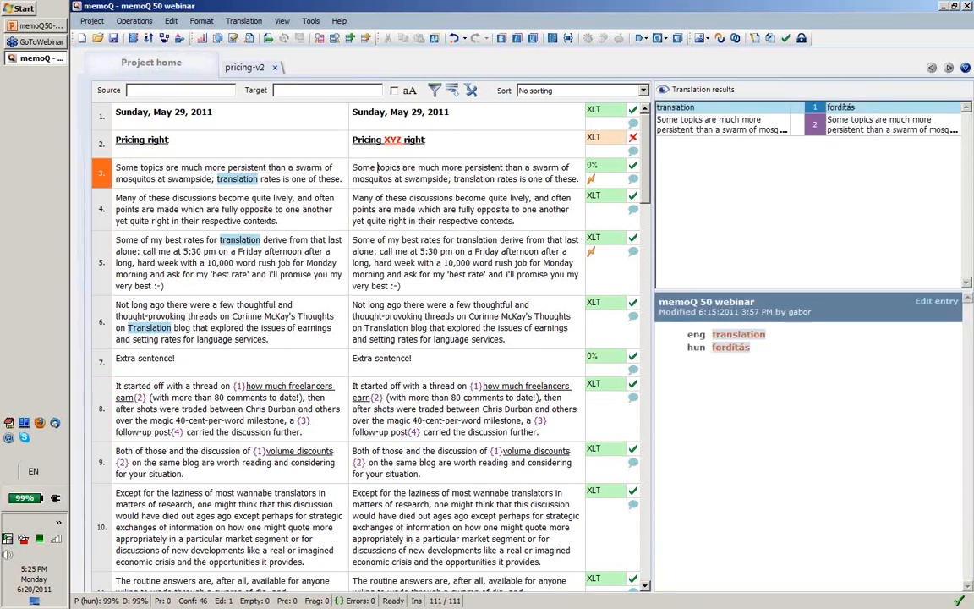
type("ZZZ")
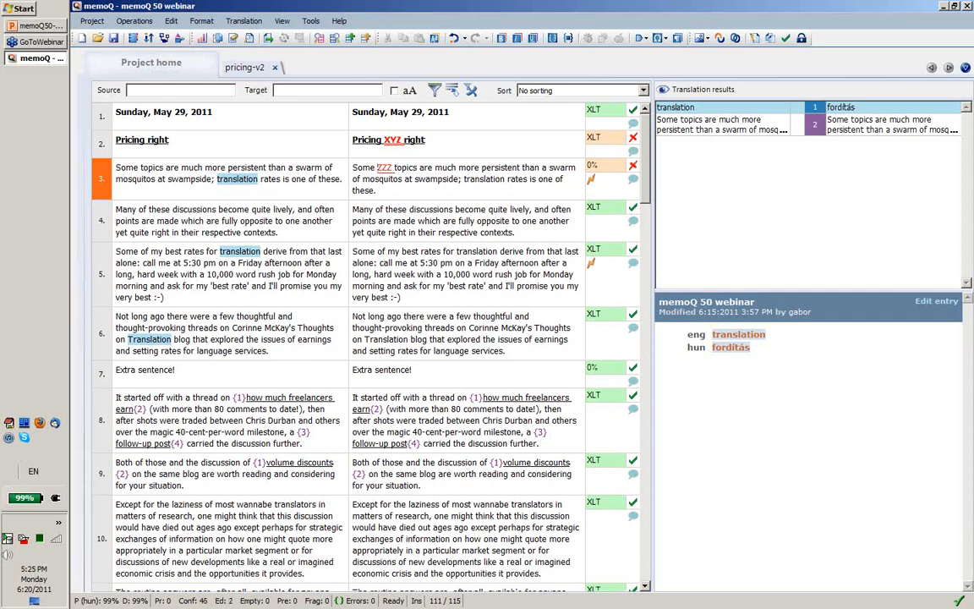
Step: Delete the word "Some" at the beginning of segment 3's target, keeping "ZZZ"
key("Left")
key("BackSpace")
key("BackSpace")
key("BackSpace")
key("BackSpace")
key("Delete")
Step: Examine the comparison options for track changes, including differences since the last received and last delivered versions
left_click(240, 27)
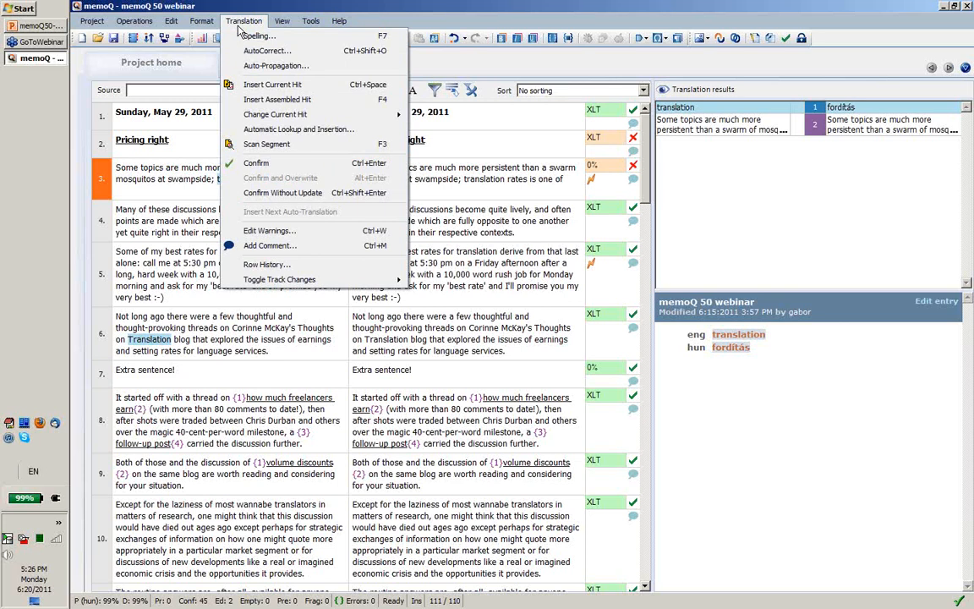
mouse_move(358, 280)
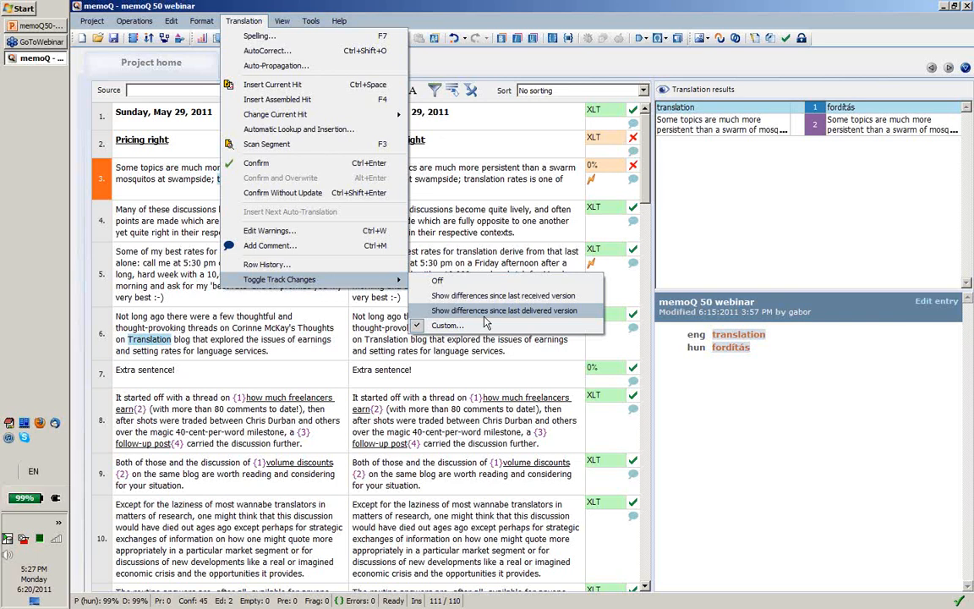
left_click(486, 316)
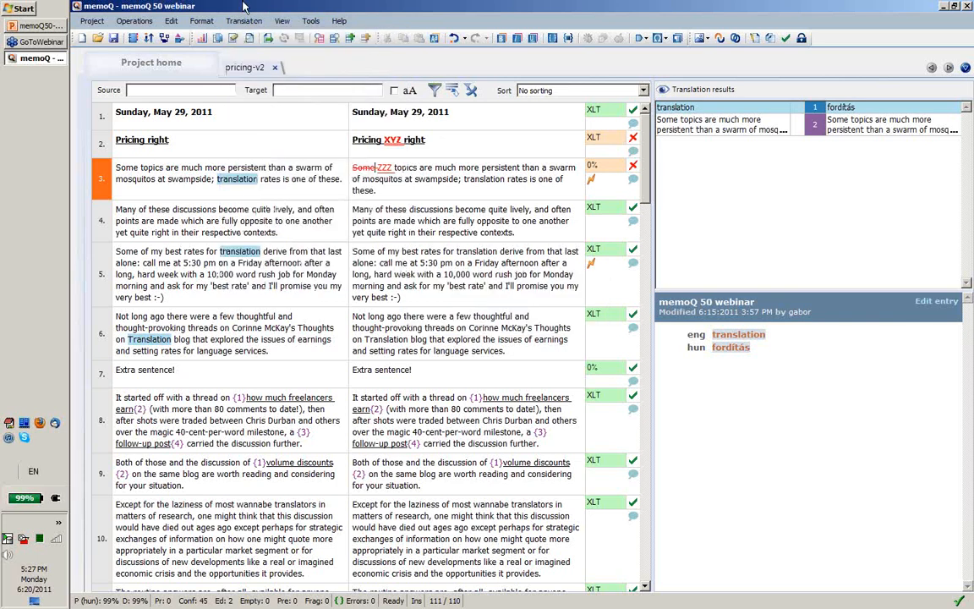
Step: Close pricing-v2 and create a new progress report in the project's reports overview with tag weights of 0.00
left_click(271, 68)
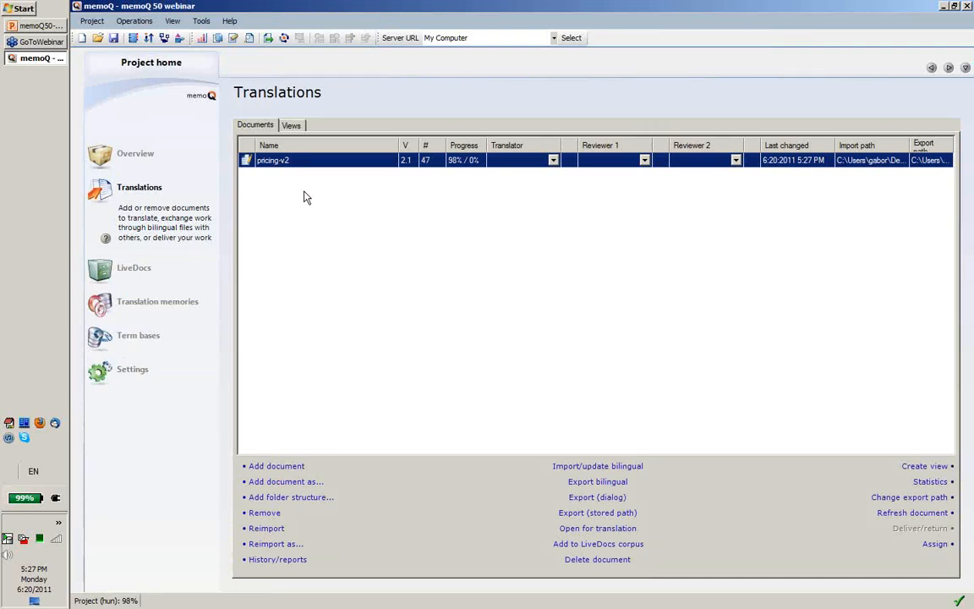
left_click(157, 163)
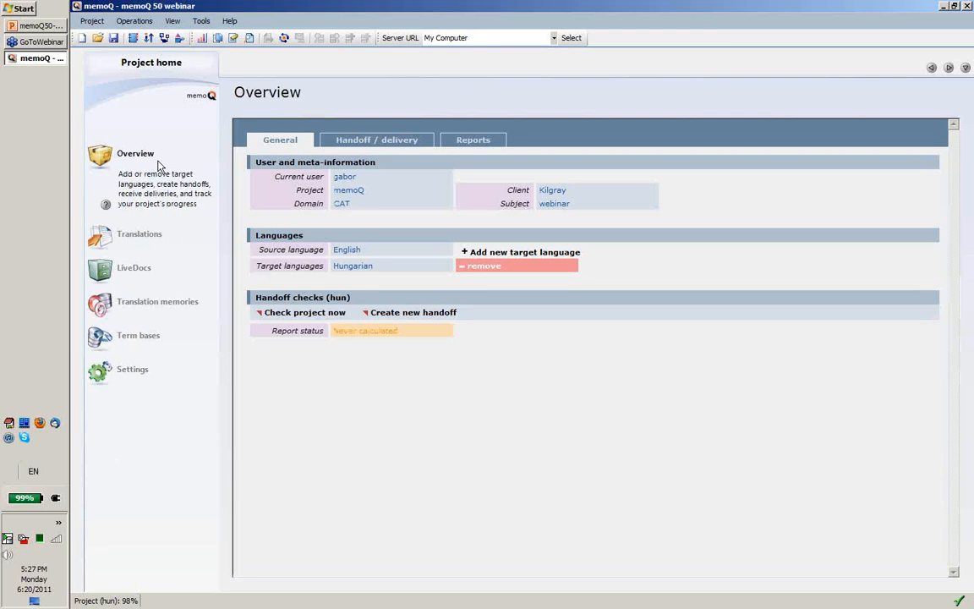
left_click(460, 148)
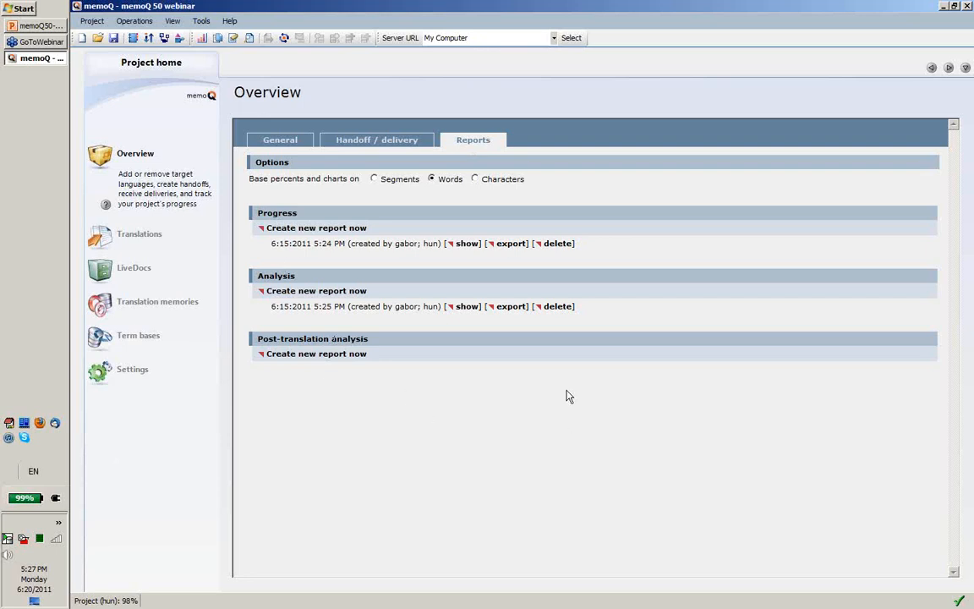
left_click(324, 228)
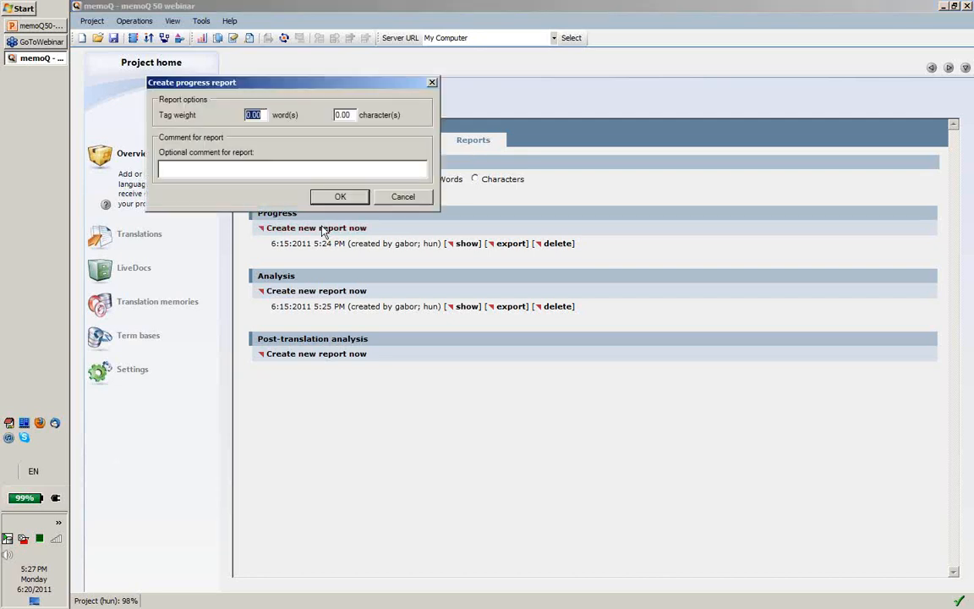
left_click(340, 196)
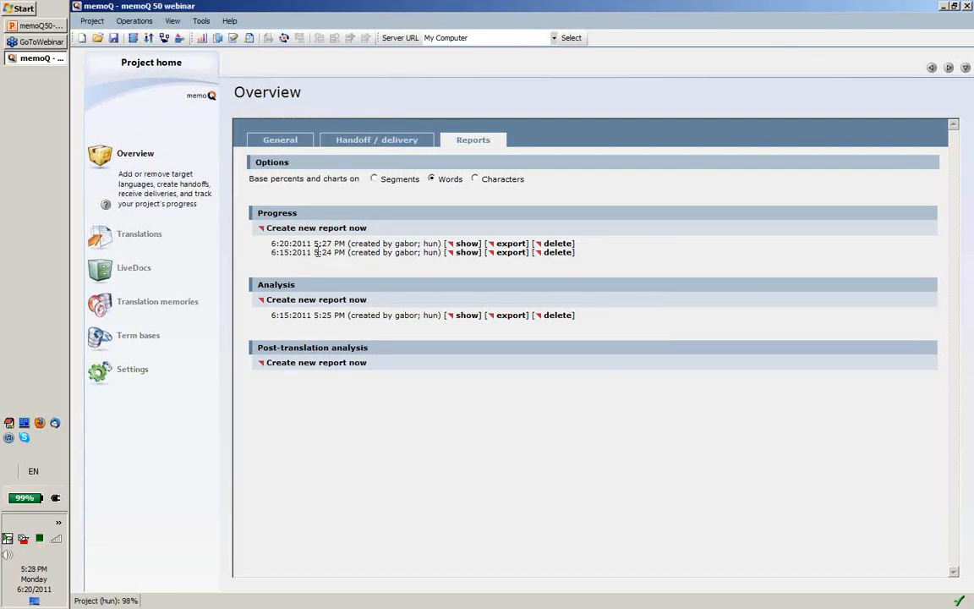
Step: Examine the new progress report and the existing analysis report, and check the progress report's CSV export without saving it
left_click(466, 243)
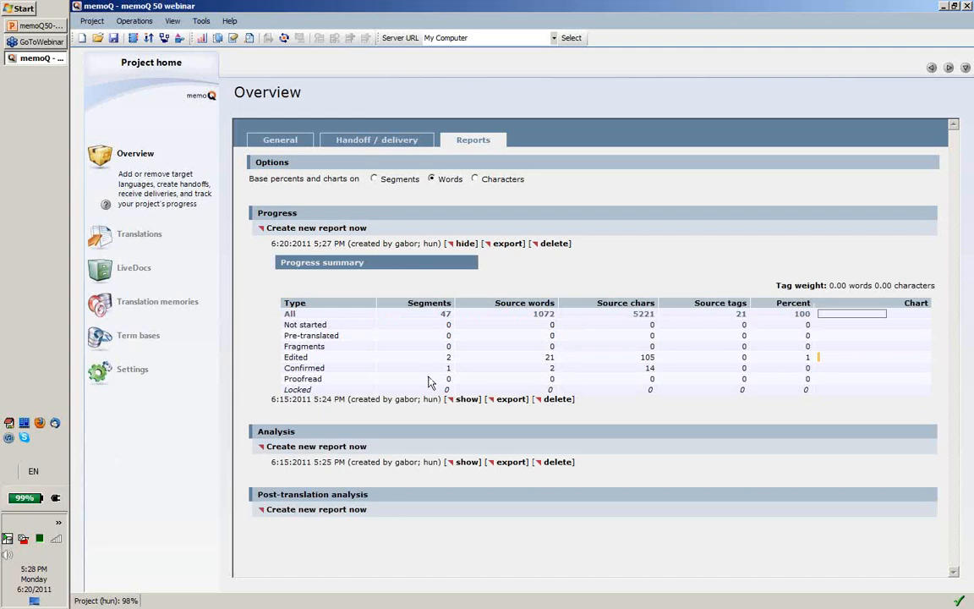
left_click(469, 463)
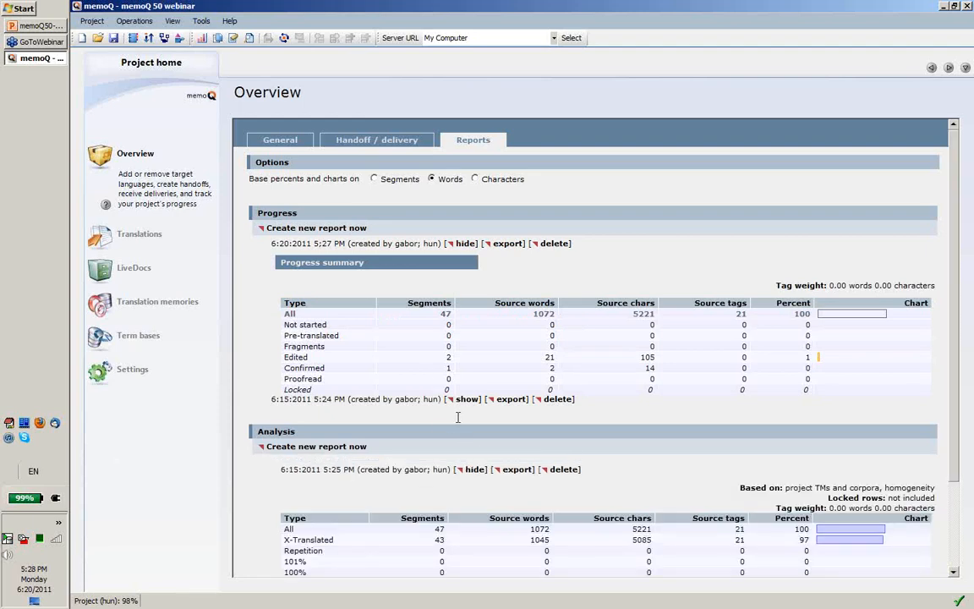
scroll(457, 417, "down", 3)
scroll(457, 422, "up", 3)
left_click(506, 245)
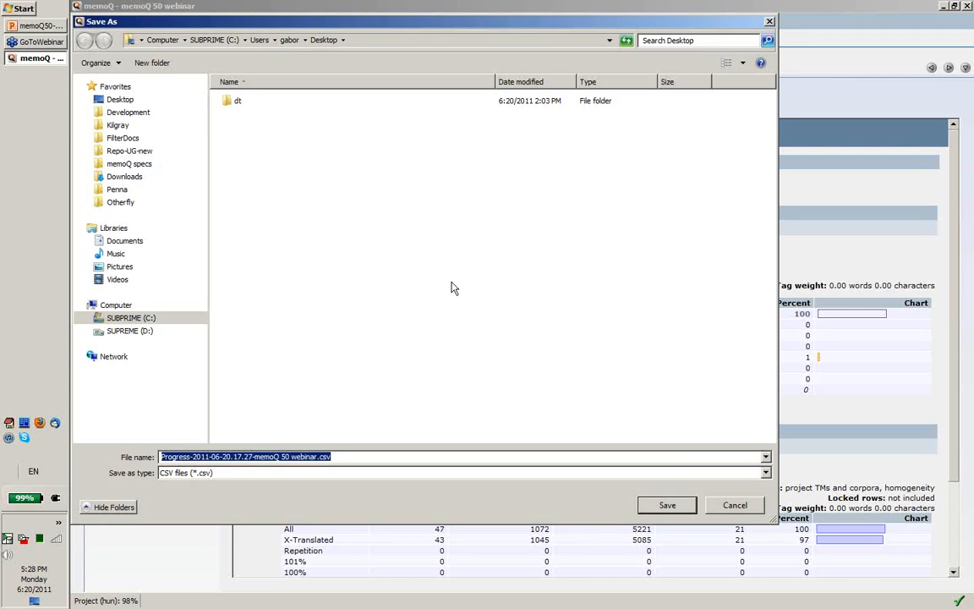
left_click(724, 509)
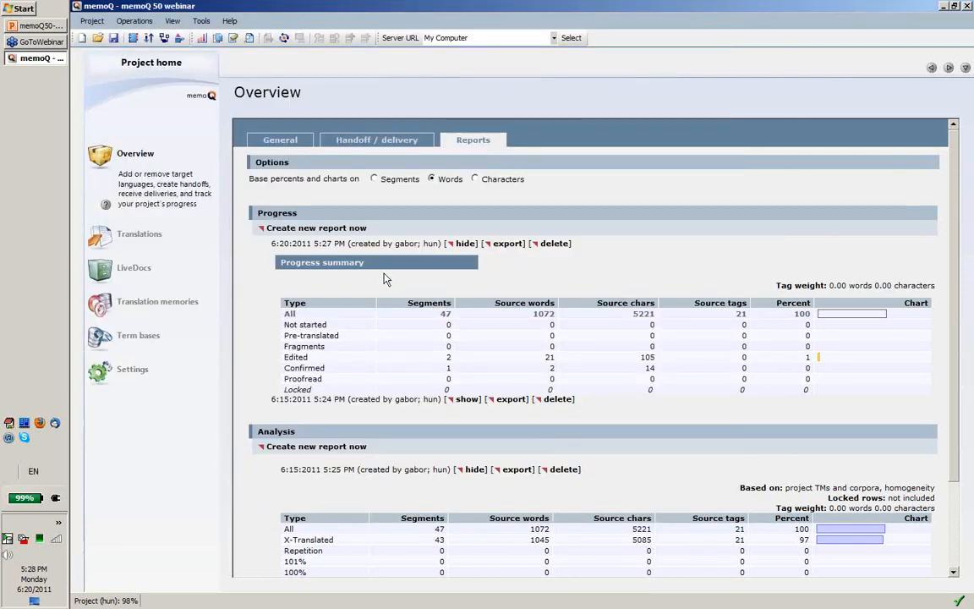
Step: Examine the tag weight and comment options for a new progress report, and highlight the "Source tags" column heading
left_click(318, 230)
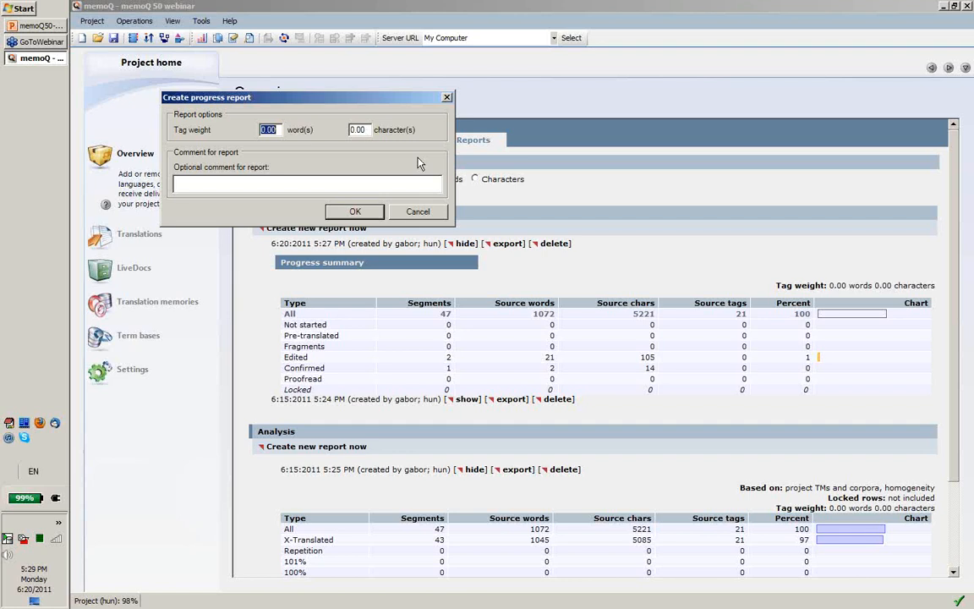
left_click(447, 99)
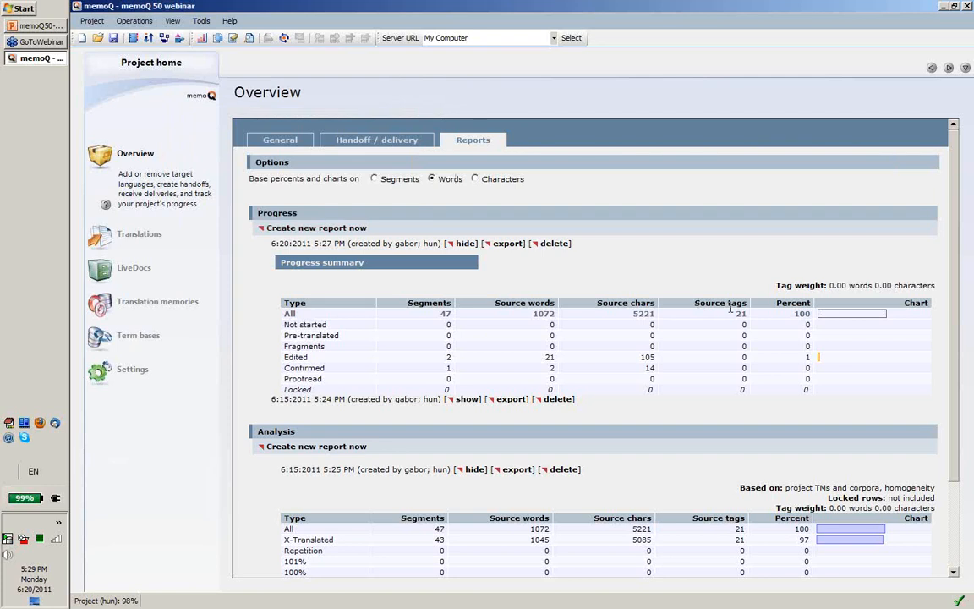
left_click_drag(730, 310, 674, 285)
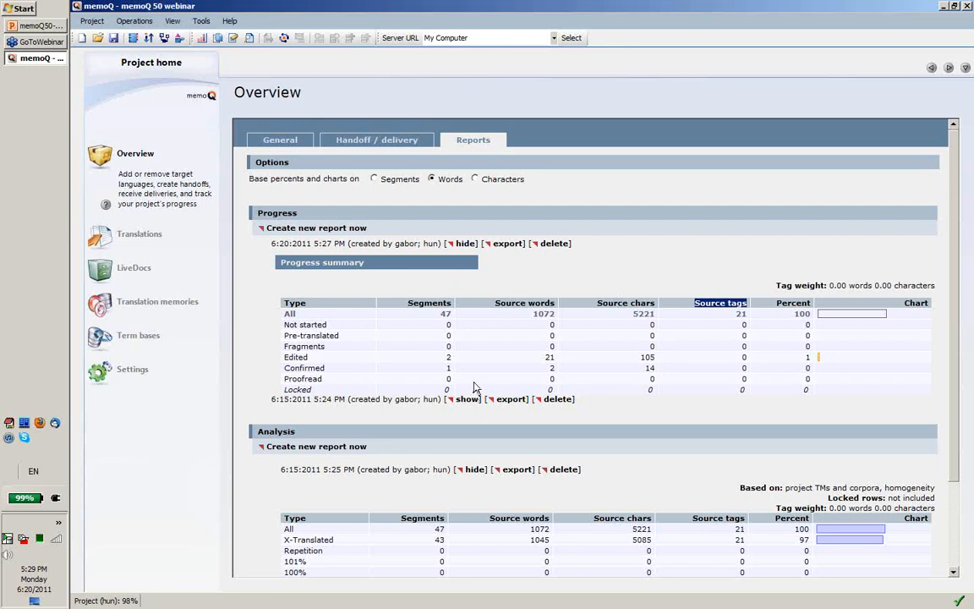
Step: Examine the version history of pricing-v2 and the reports that contain data for this document
left_click(127, 235)
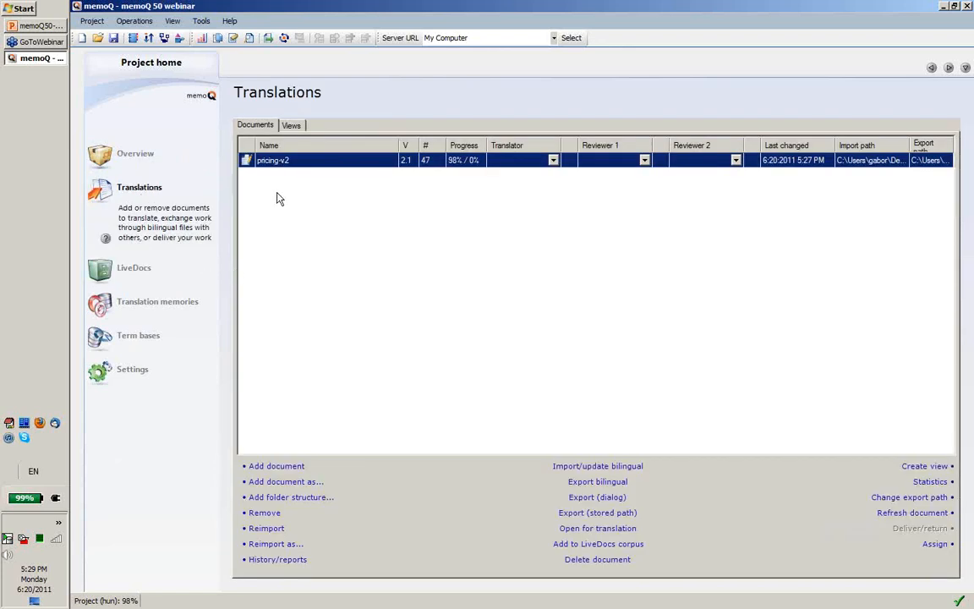
right_click(286, 166)
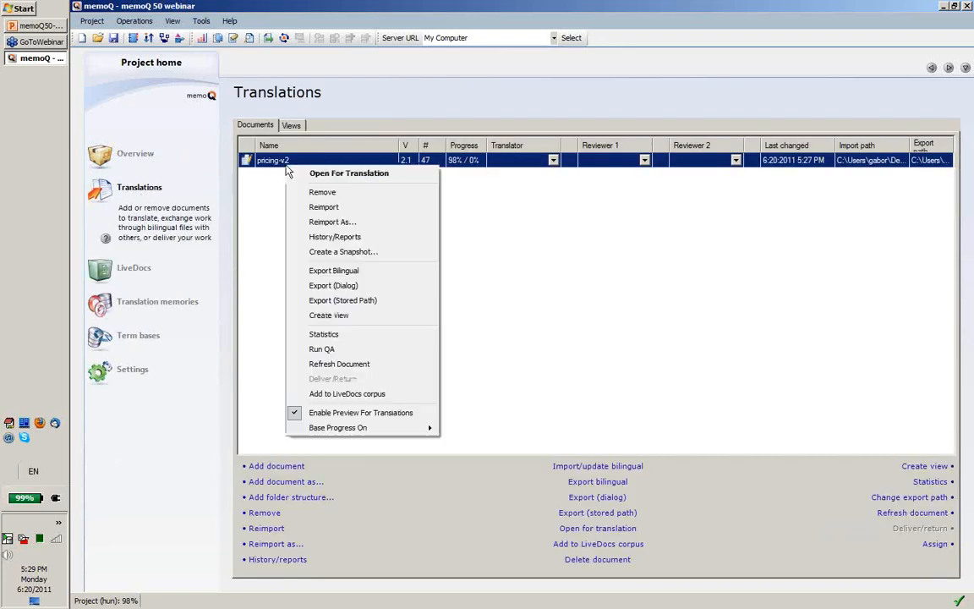
left_click(338, 239)
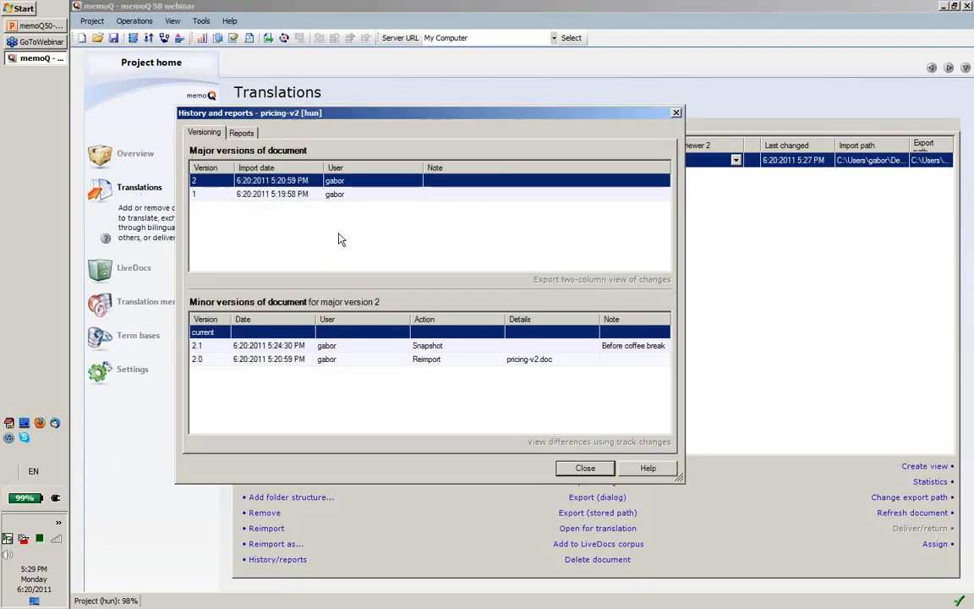
left_click(247, 136)
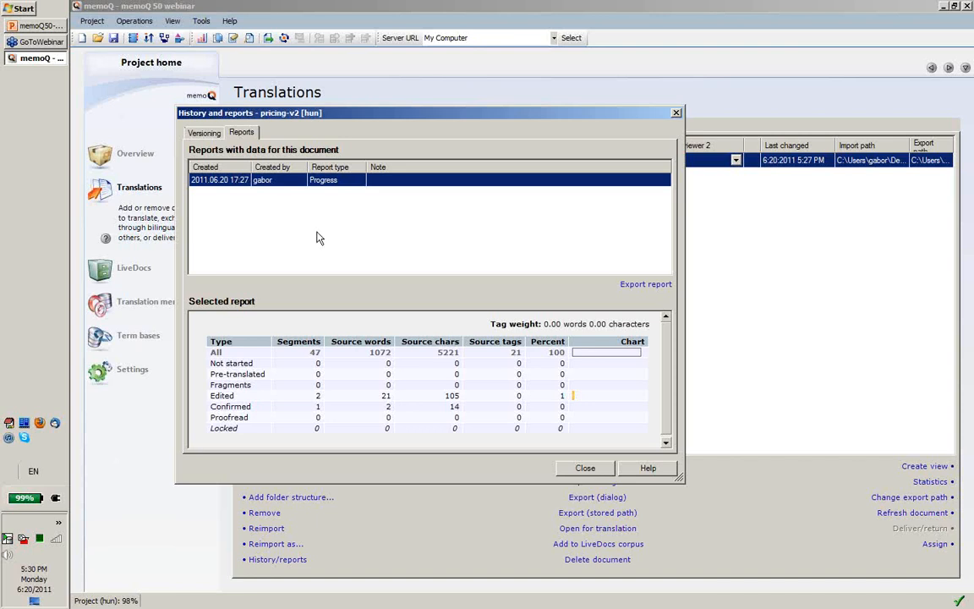
left_click(585, 470)
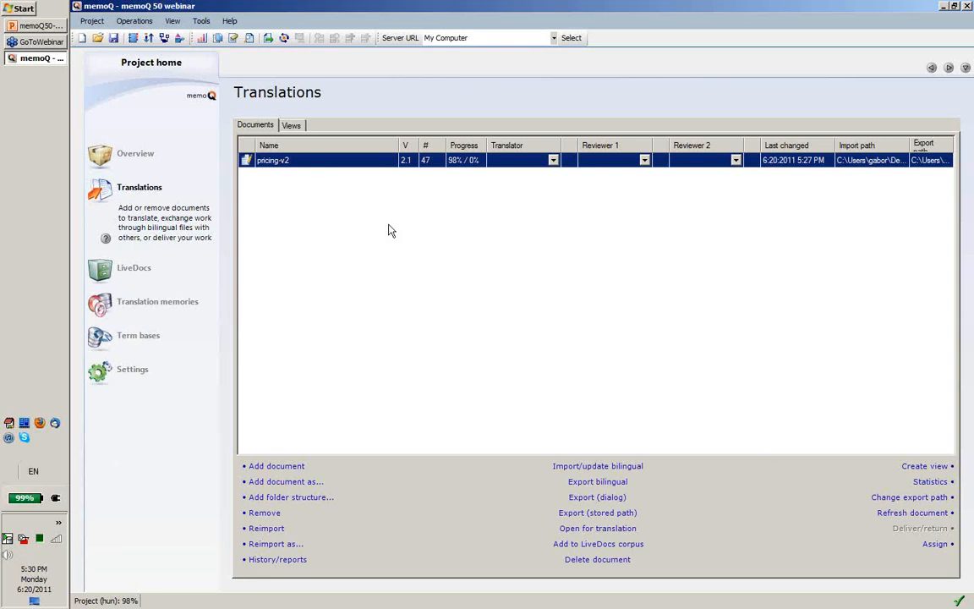
Step: Remove pricing-v2 from the project's translation documents and import the bilingual file memoQHelp45-full.mbd from the Desktop
right_click(292, 163)
left_click(296, 188)
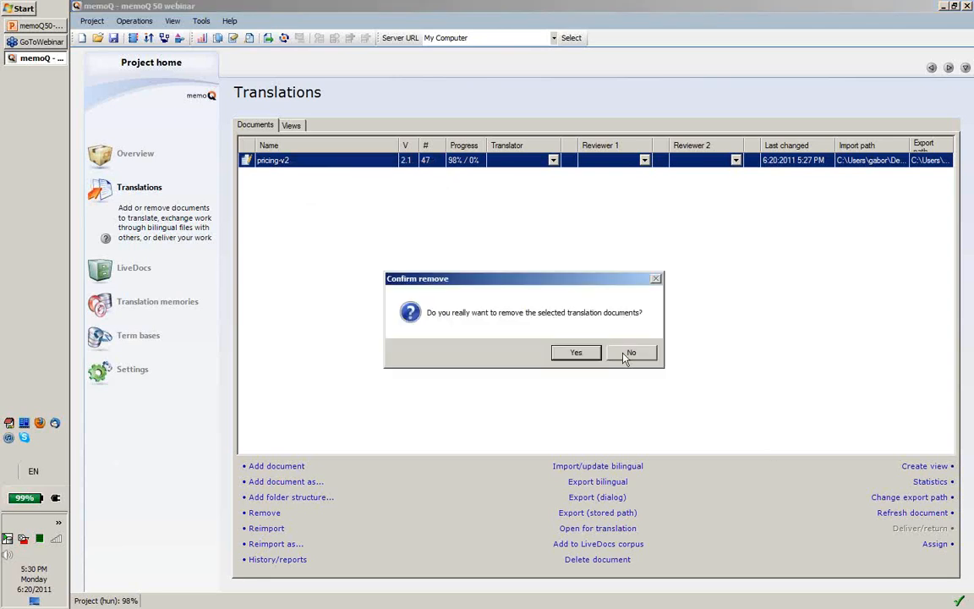
left_click(560, 354)
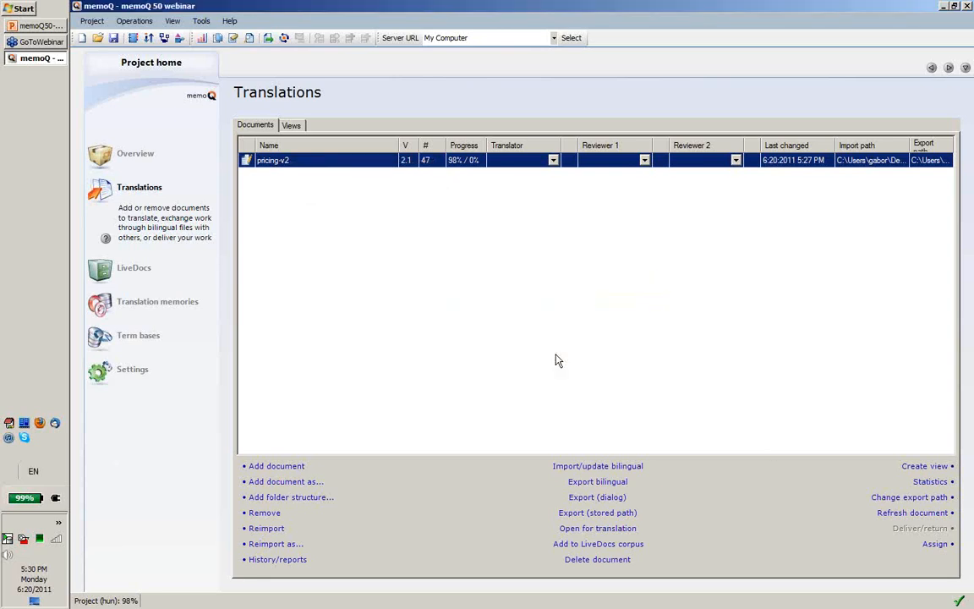
left_click(587, 466)
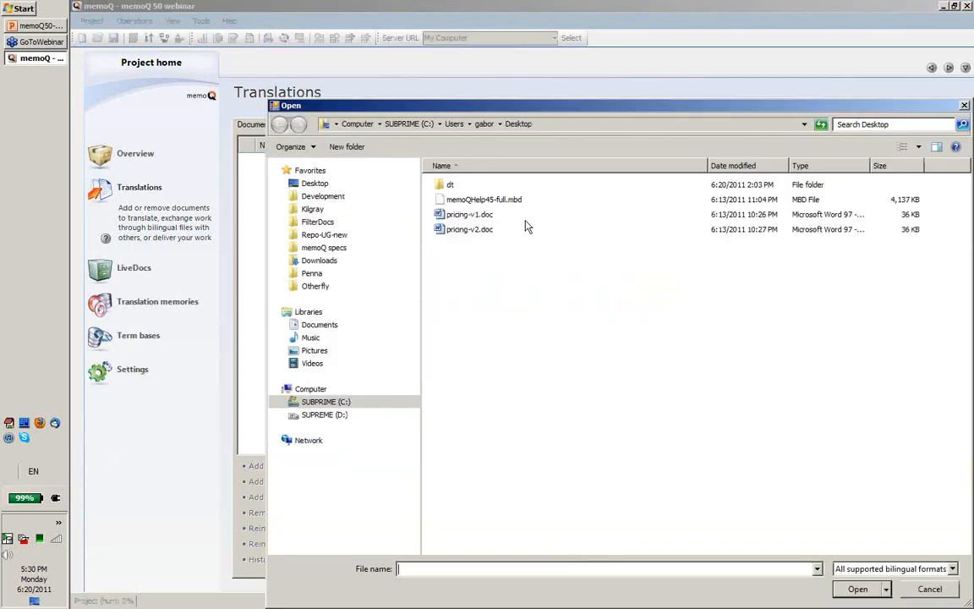
double_click(473, 199)
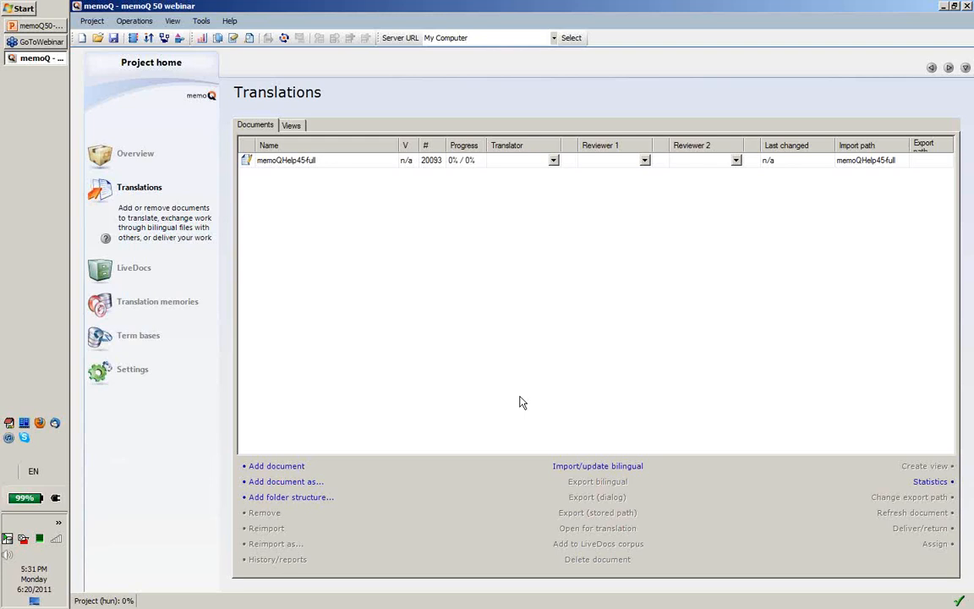
Step: Delete the existing term extraction session "Monday, June 20, 2011"
left_click(135, 21)
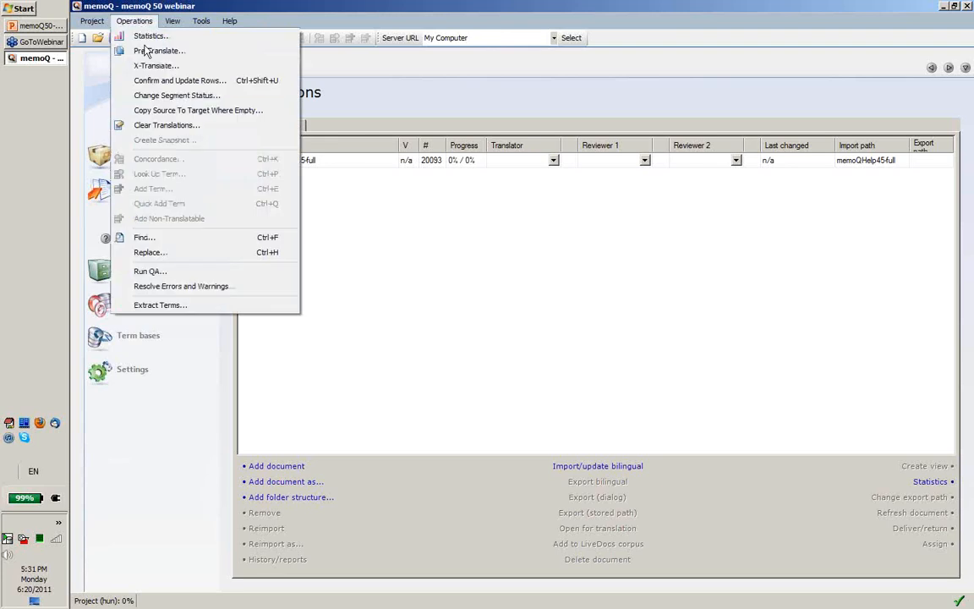
left_click(140, 308)
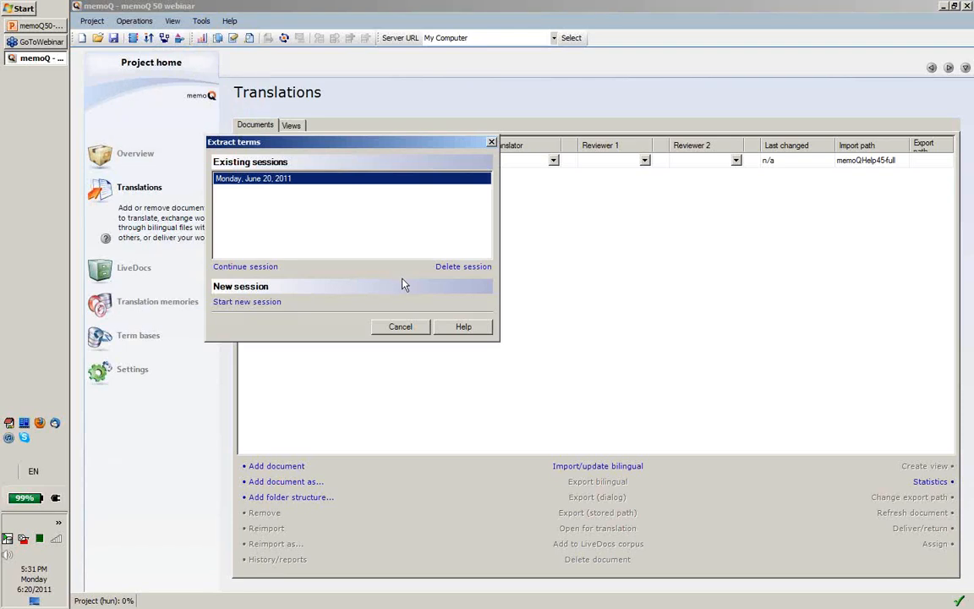
left_click(457, 267)
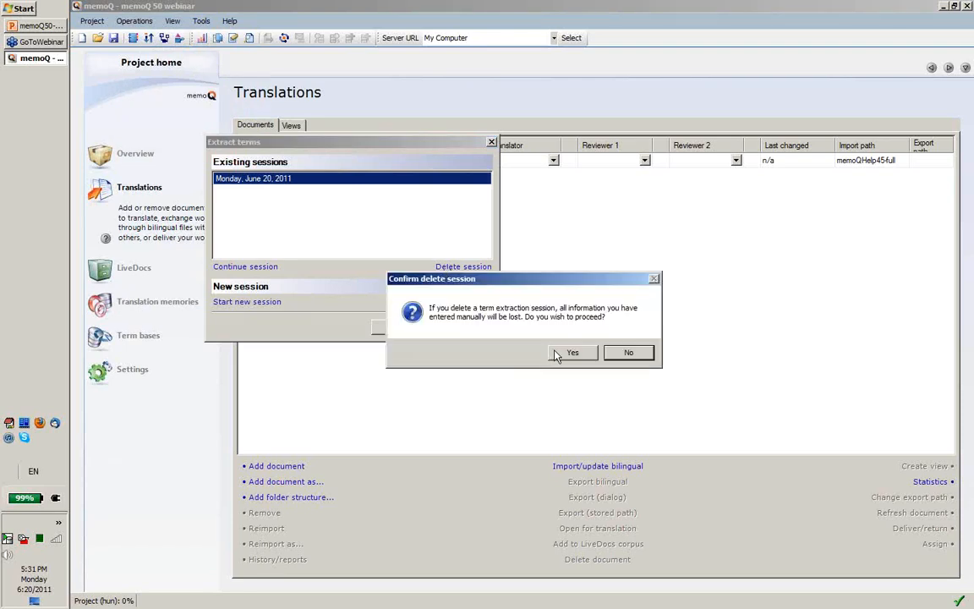
left_click(559, 355)
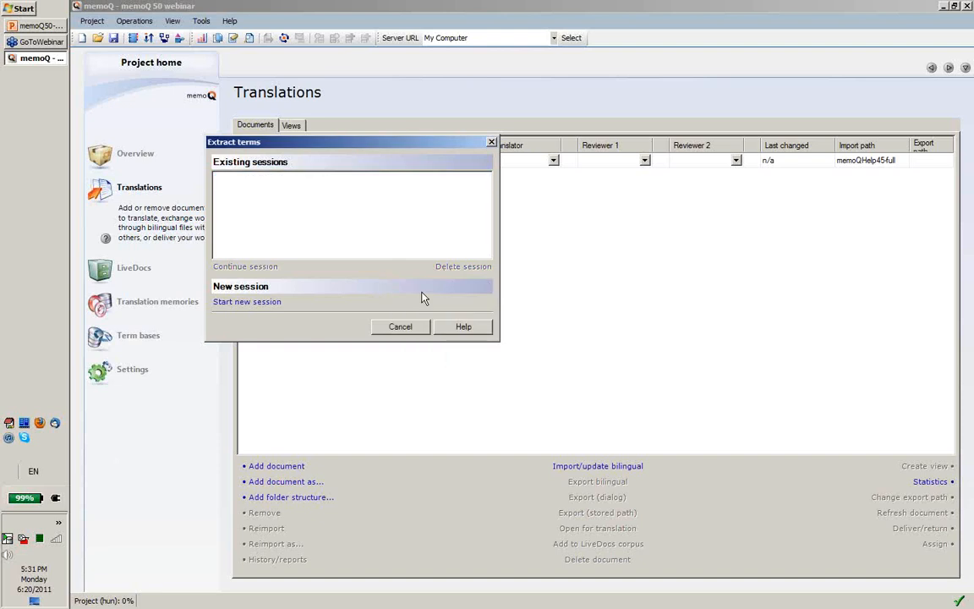
Step: Run a new term extraction session named "webinar extraction" on every translation document, using the Kilgray-EN stop word list
left_click(245, 302)
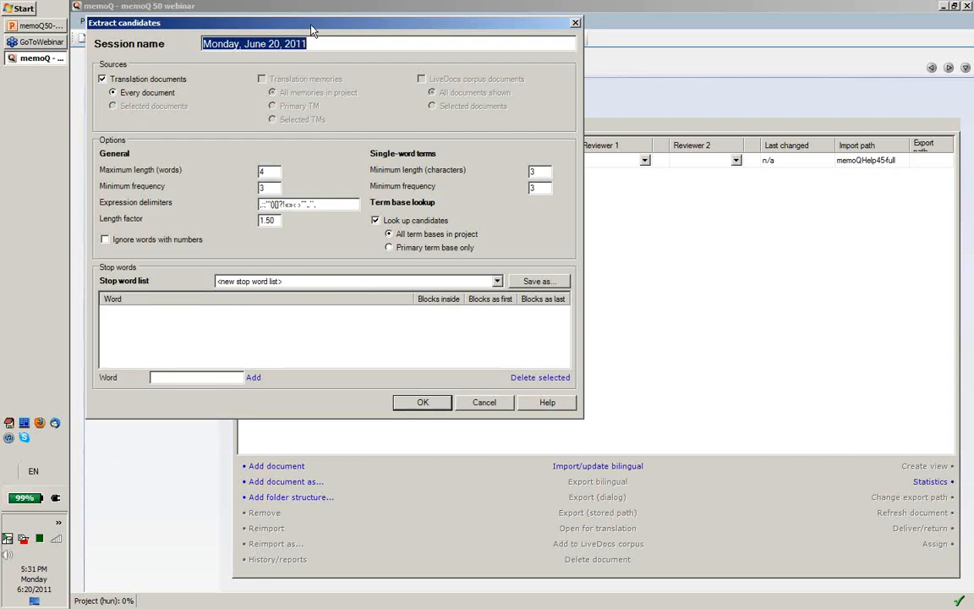
left_click_drag(311, 29, 422, 137)
type("webin")
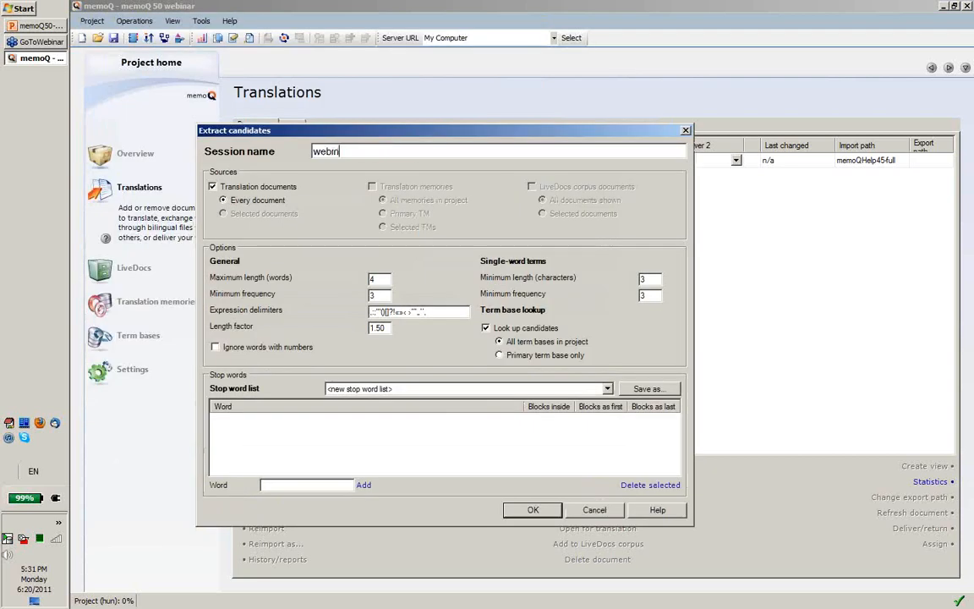
type("ar extraction")
left_click(382, 389)
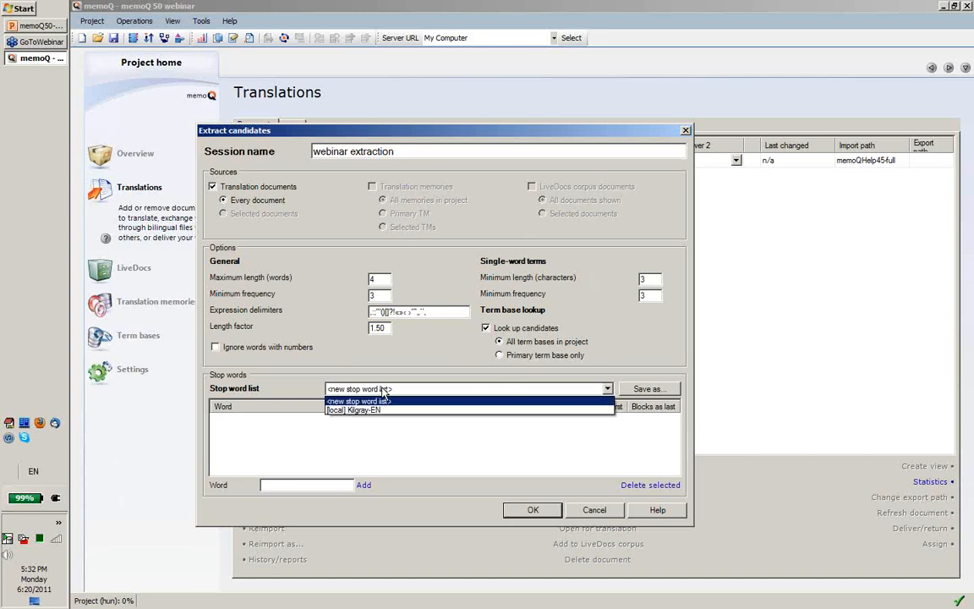
left_click(369, 411)
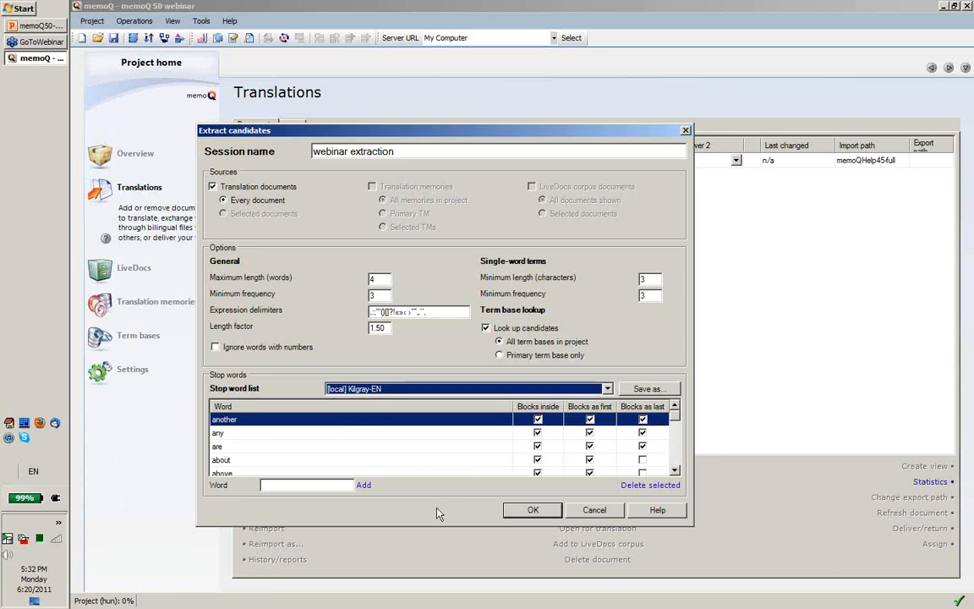
left_click(511, 511)
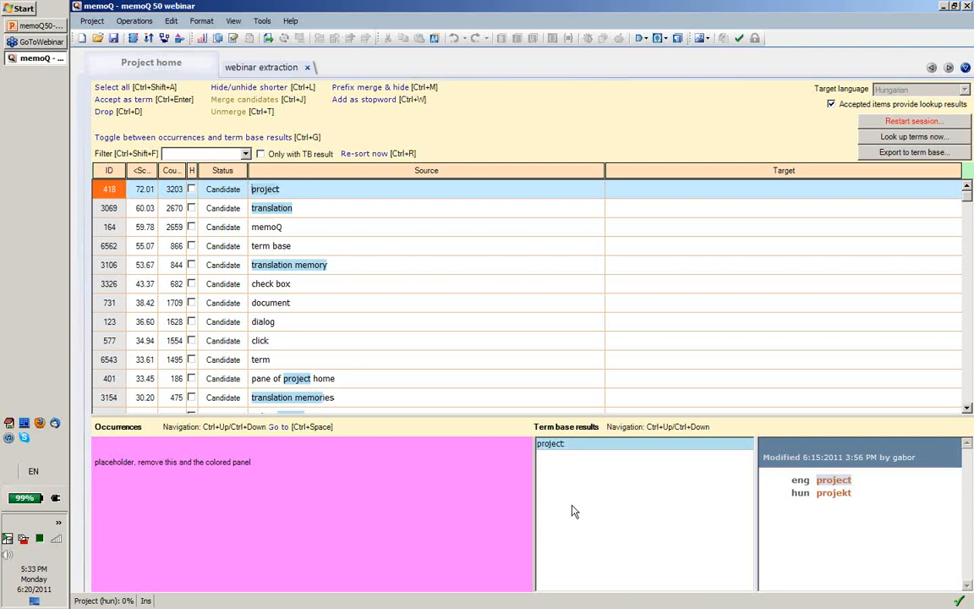
Step: Examine the term base results for the candidate "translation memory", going through each of its matches
left_click(309, 228)
left_click(344, 264)
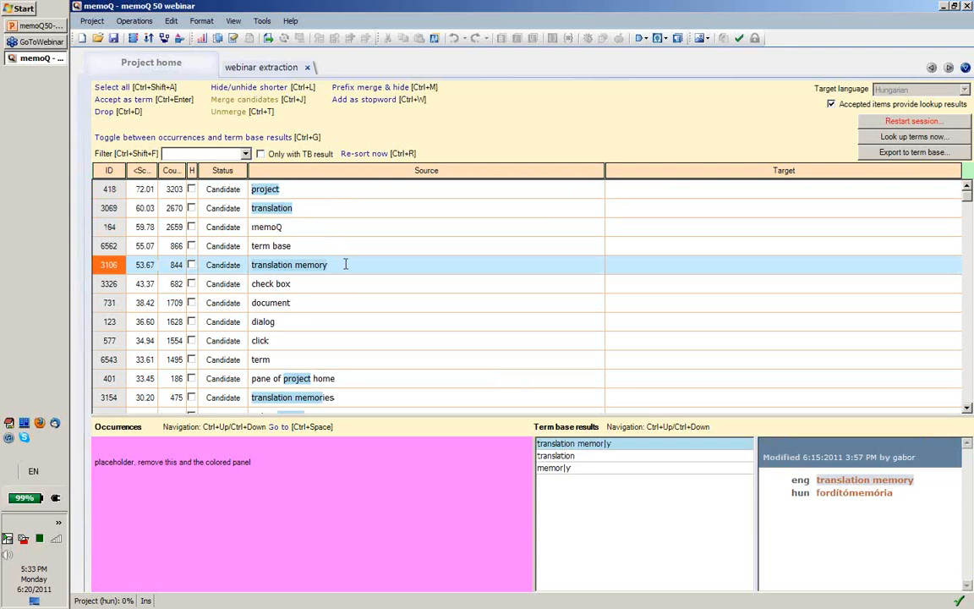
key("ctrl+Down")
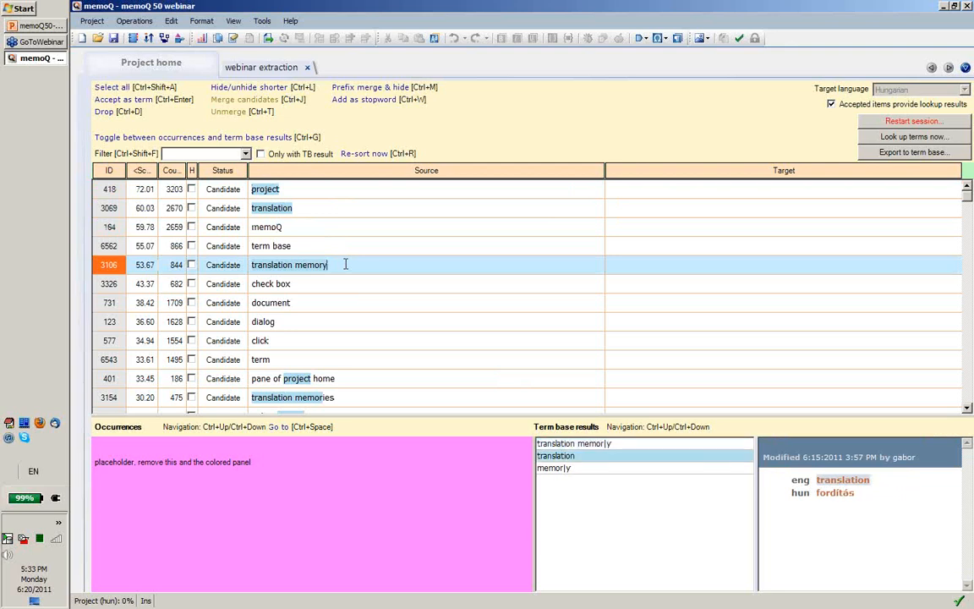
key("ctrl+Up")
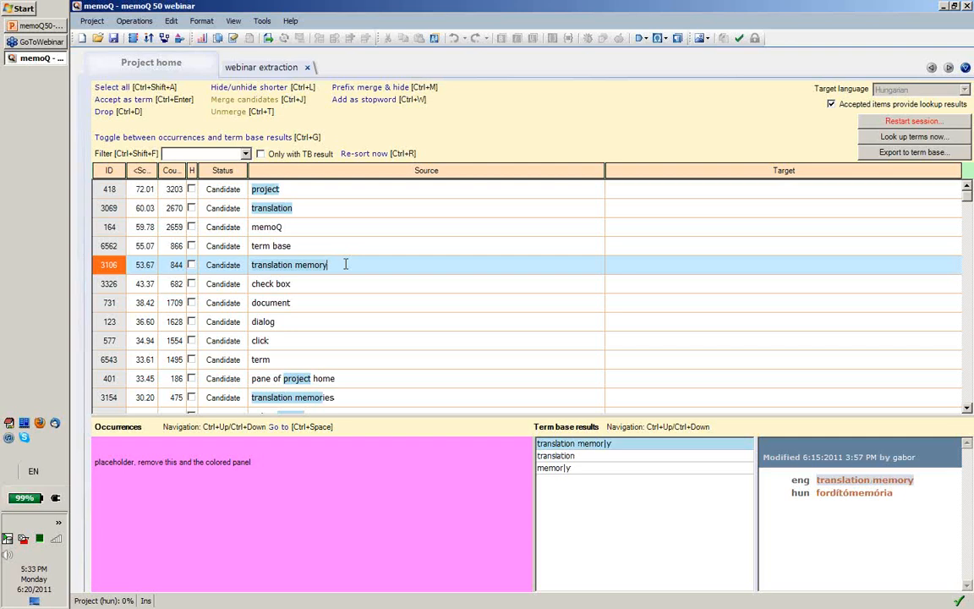
key("ctrl+Down")
key("ctrl+Down")
key("ctrl+Up")
key("ctrl+Up")
key("ctrl+Down")
key("ctrl+Down")
key("ctrl+Up")
key("ctrl+Up")
key("ctrl+Down")
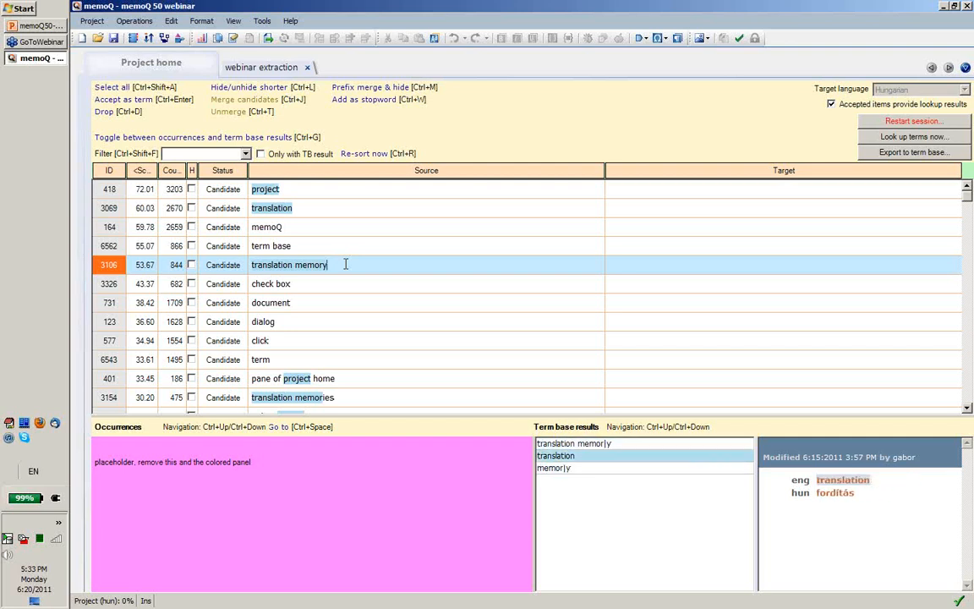
key("ctrl+Down")
key("ctrl+Up")
key("ctrl+Up")
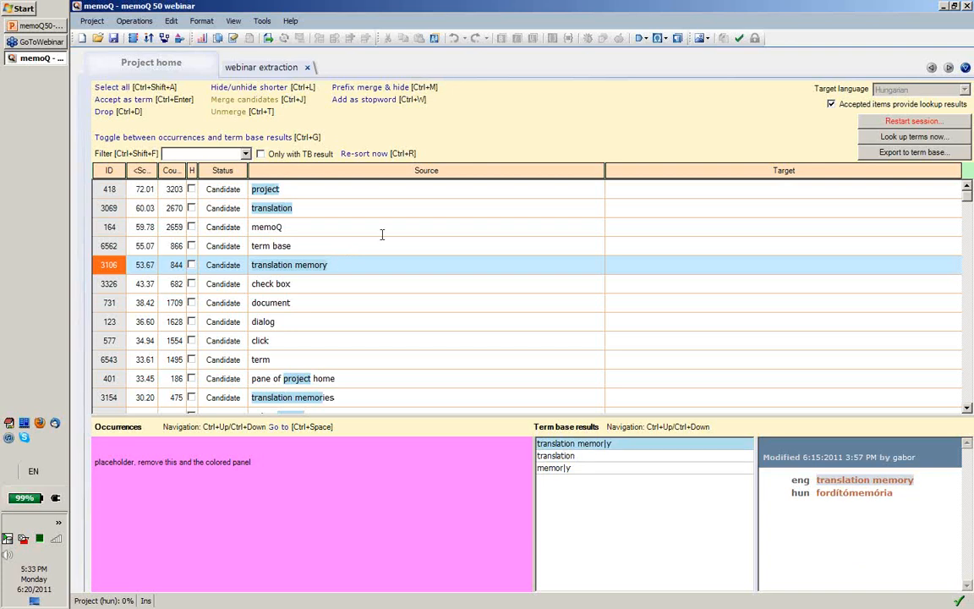
Step: Translate the candidates project, translation and memoQ as "projekt", "fordítás" and "memoQ", and accept each as a term
left_click(385, 188)
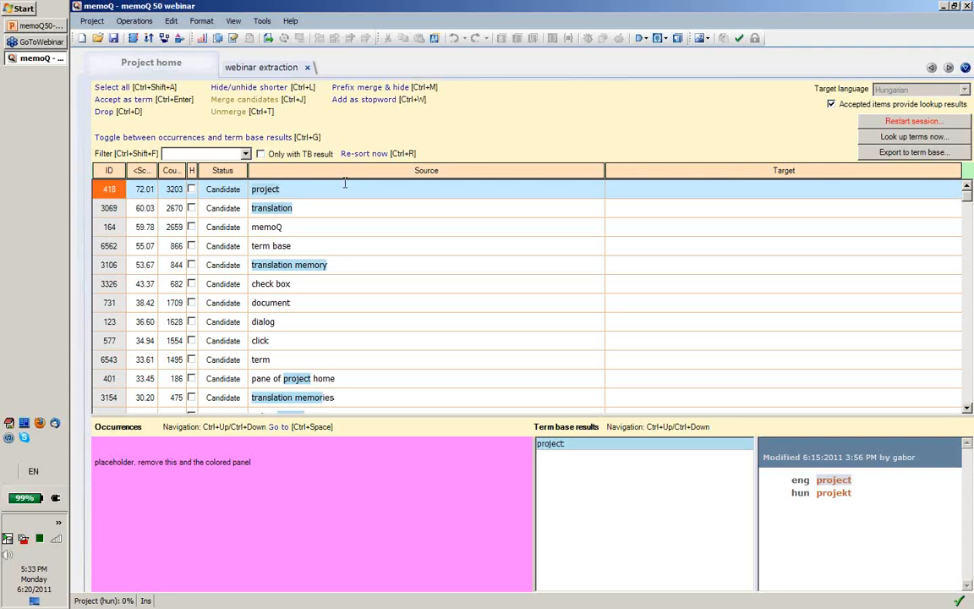
type("projekt")
key("ctrl+Return")
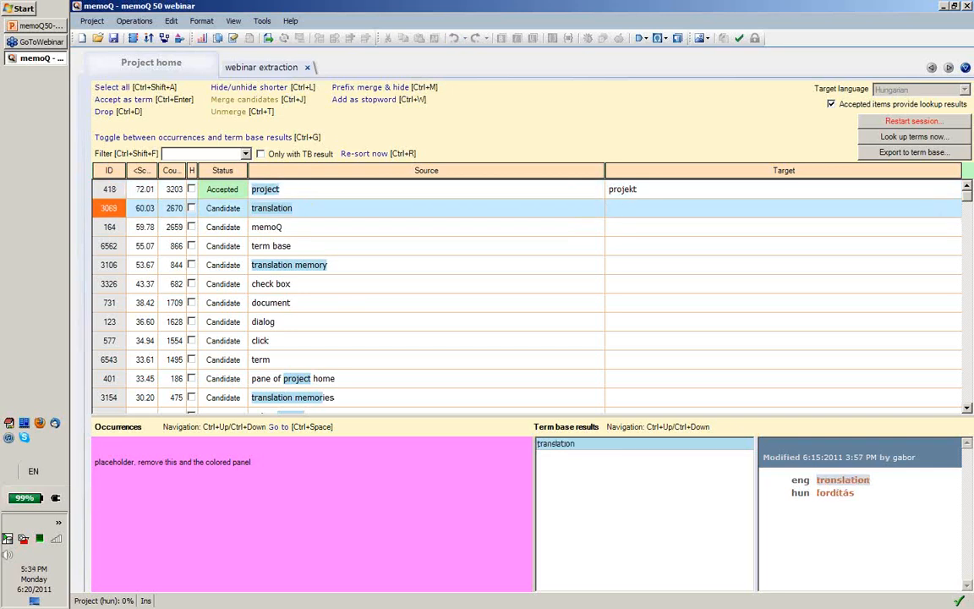
key("alt+shift")
type("fordítás")
key("ctrl+Return")
type("memoQ")
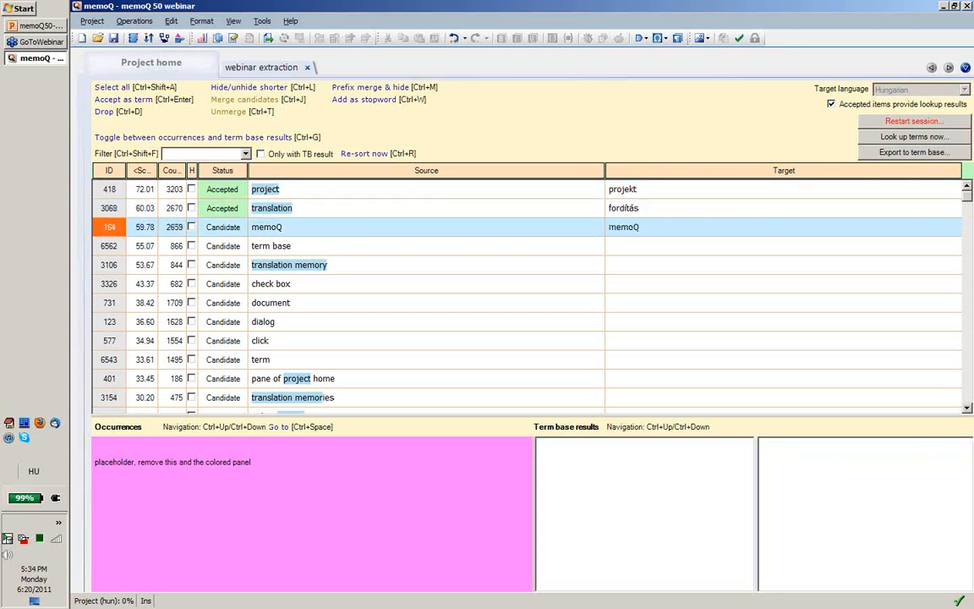
key("ctrl+Return")
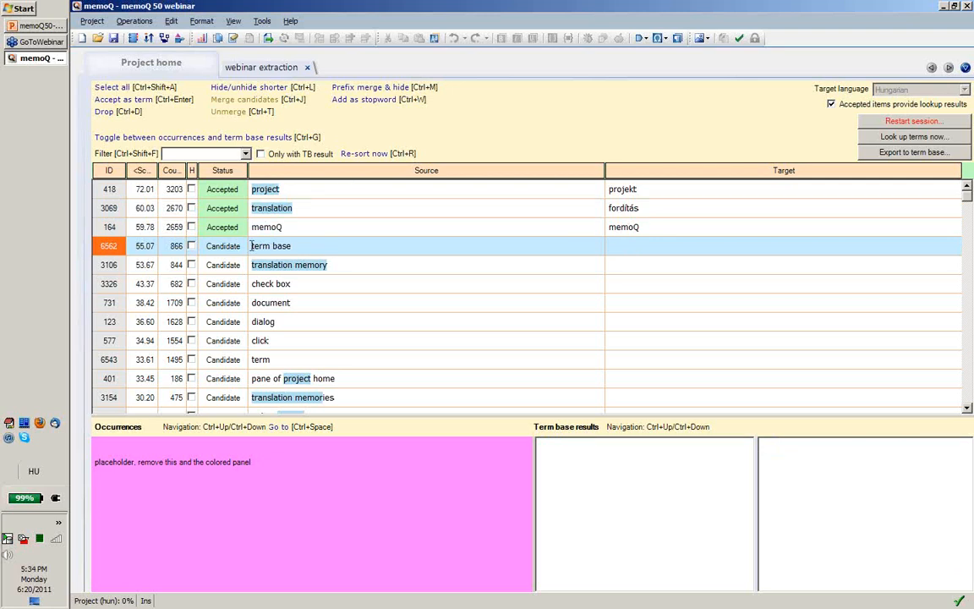
Step: Merge the candidates "term base" and "term bases", and accept the merged entry with the translation "terminológiai adatbázis"
scroll(312, 302, "down", 1)
scroll(312, 302, "down", 5)
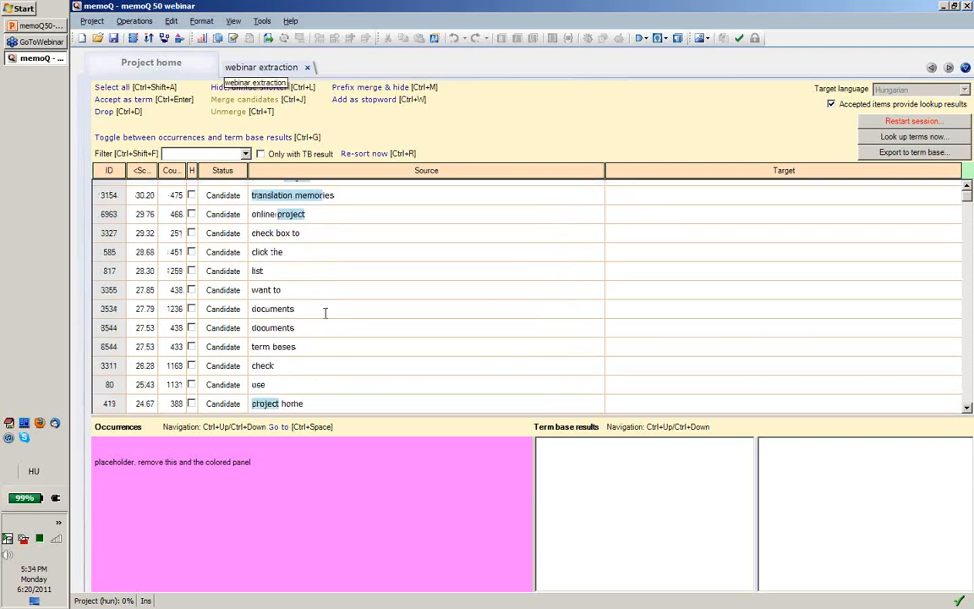
scroll(325, 313, "down", 4)
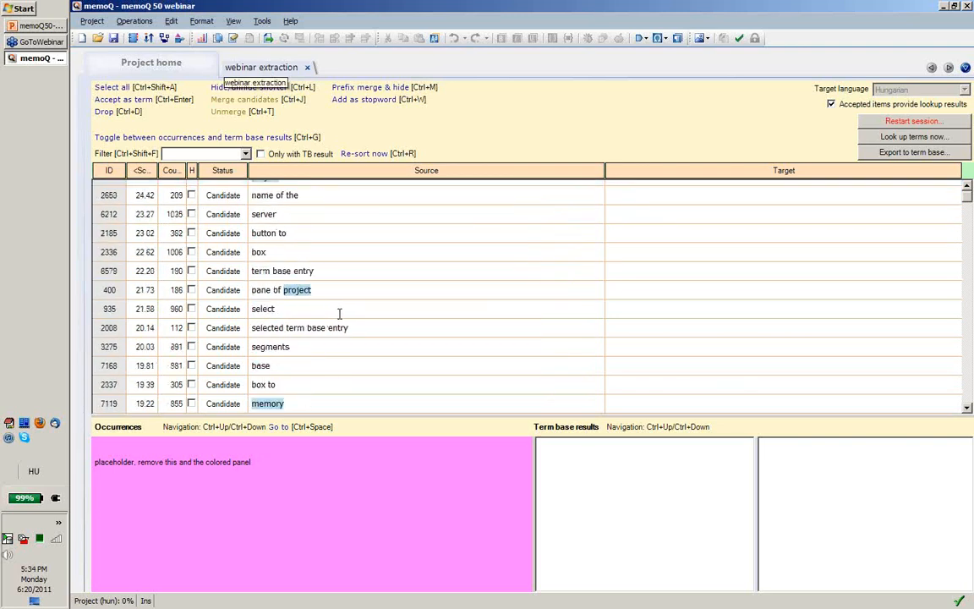
scroll(339, 313, "down", 4)
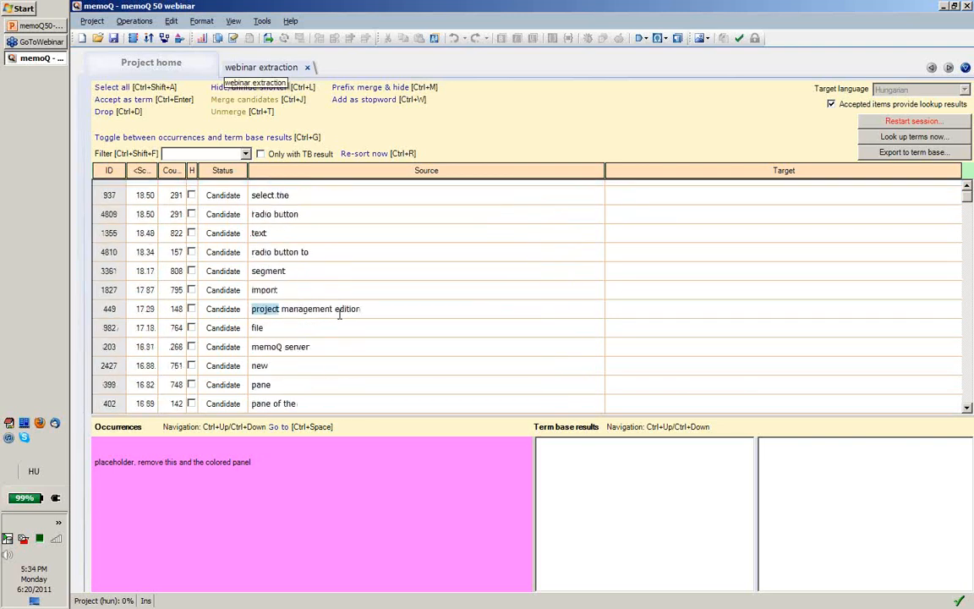
scroll(339, 314, "up", 5)
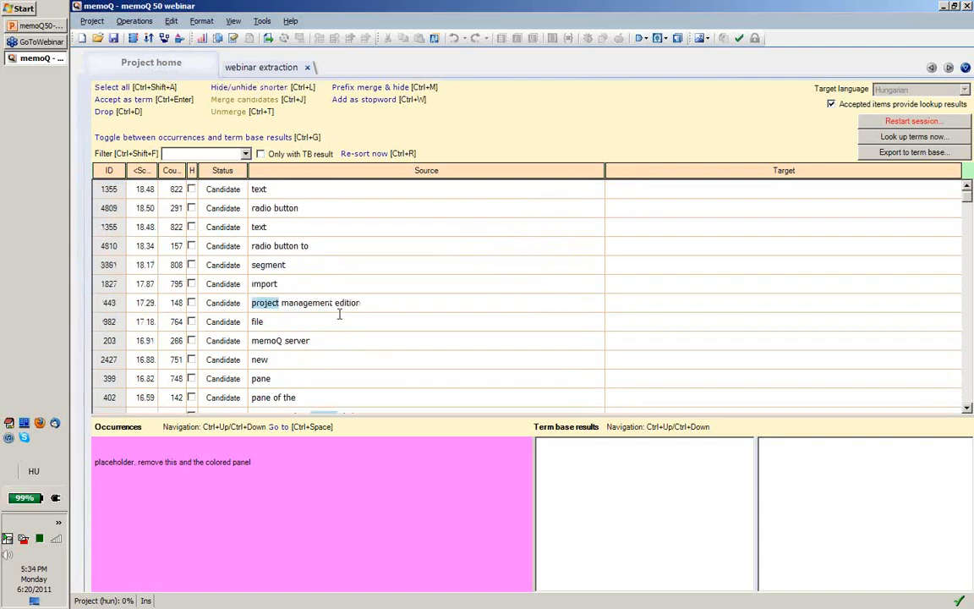
scroll(339, 314, "up", 4)
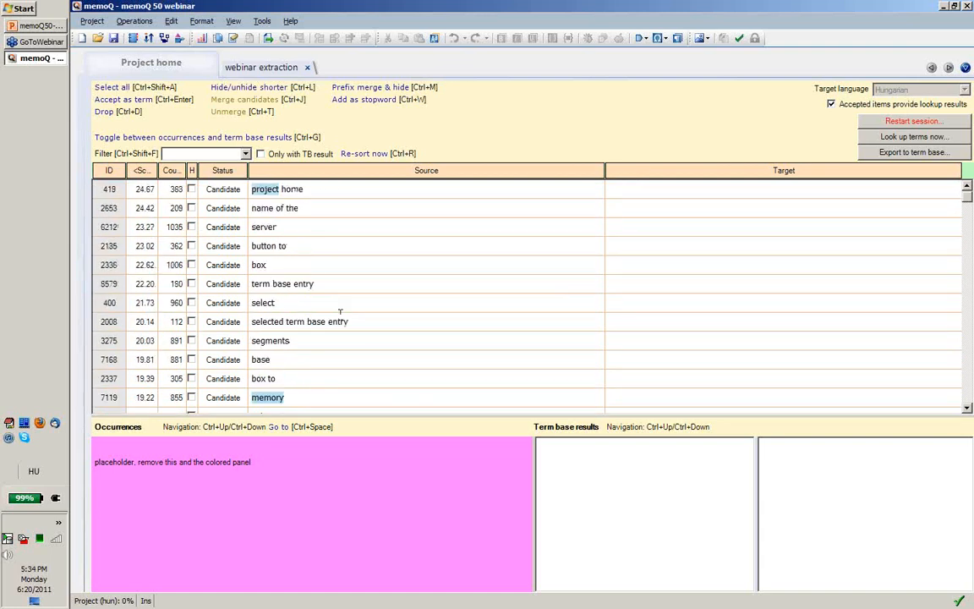
scroll(344, 284, "up", 2)
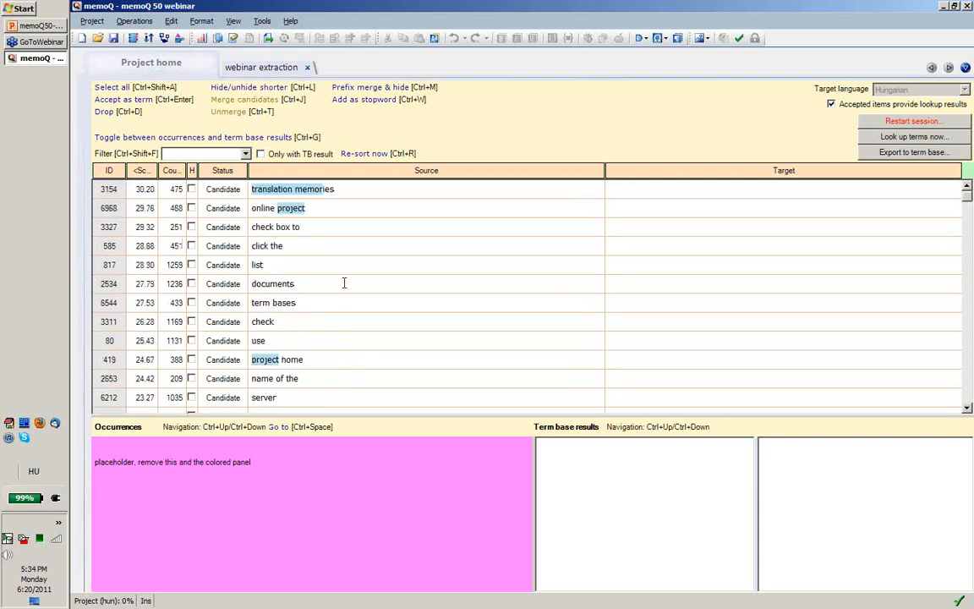
left_click(313, 361)
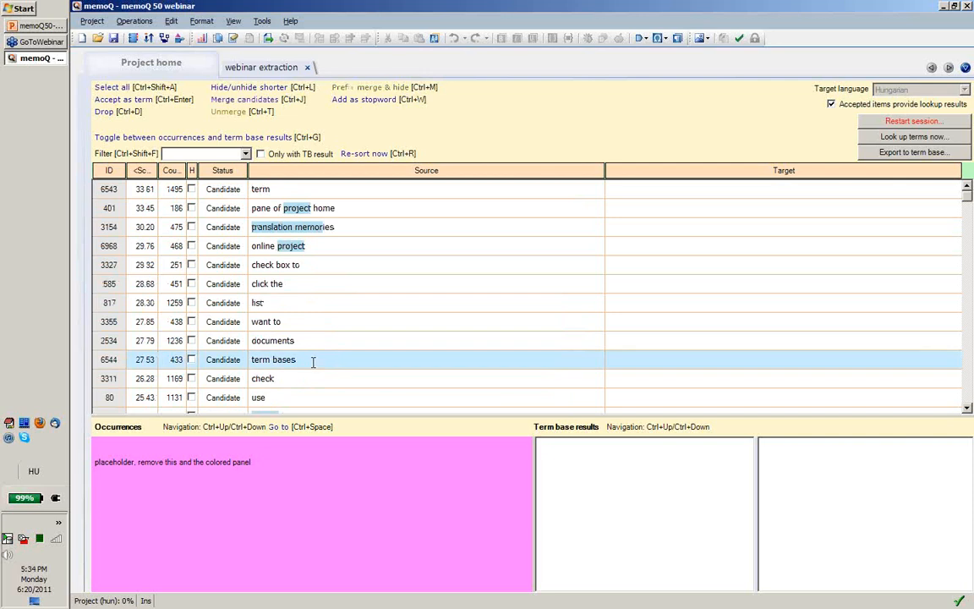
key("ctrl+m")
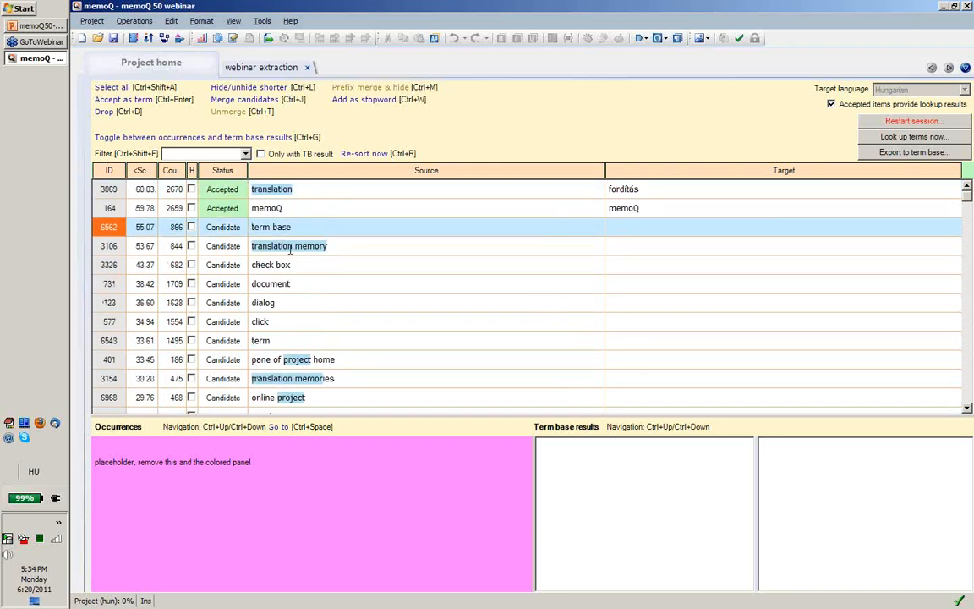
left_click(228, 99)
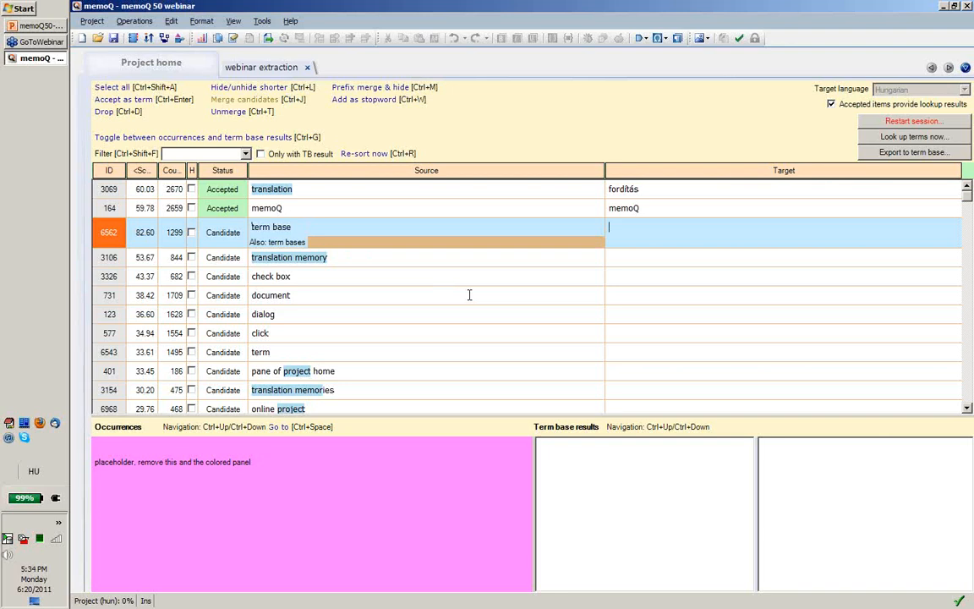
type("terminológiai adatbázis")
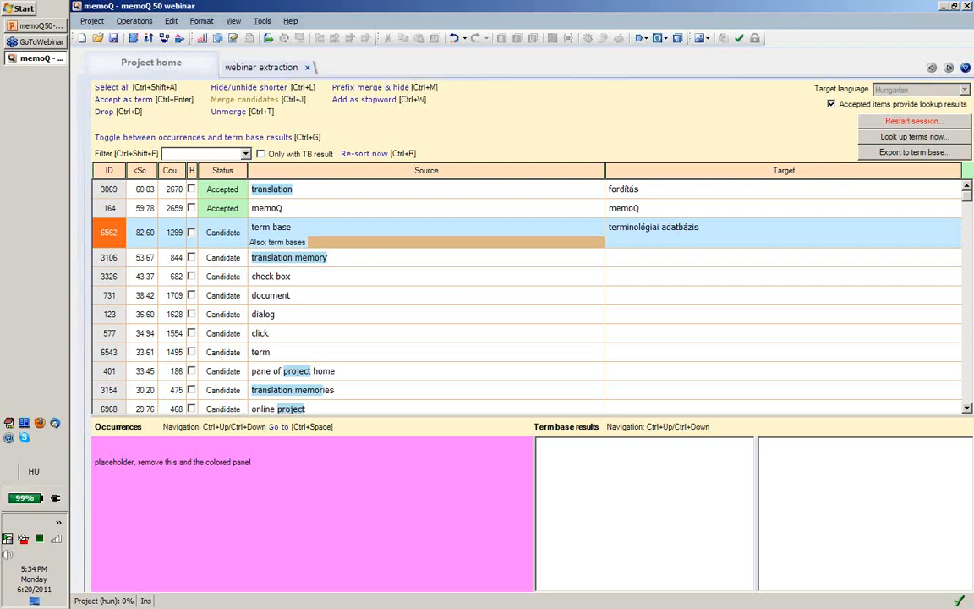
key("ctrl+Return")
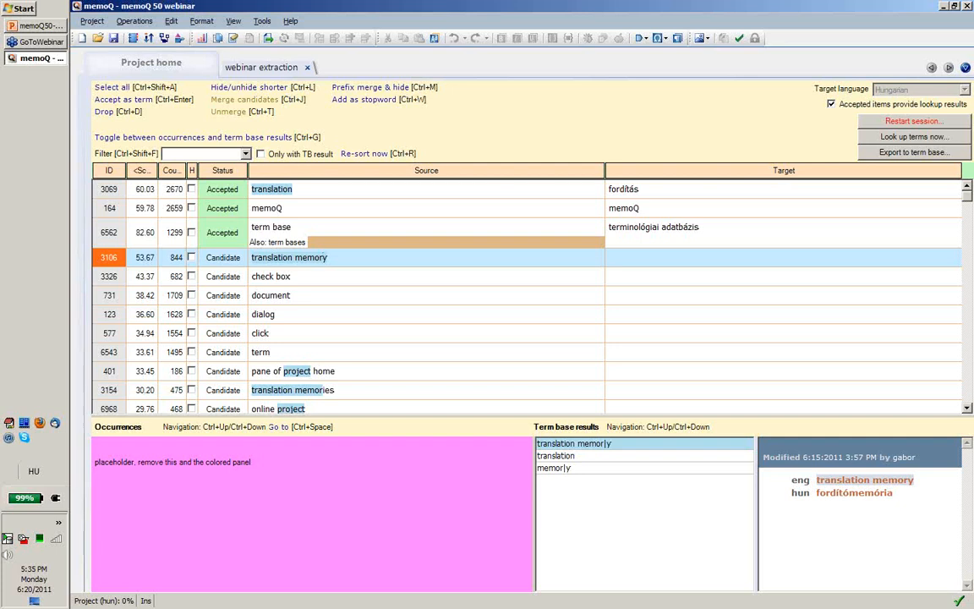
Step: Mark the stem of the candidate "translation memory" as "translation memor|y" and run Prefix merge & hide on it
key("Left")
type("|")
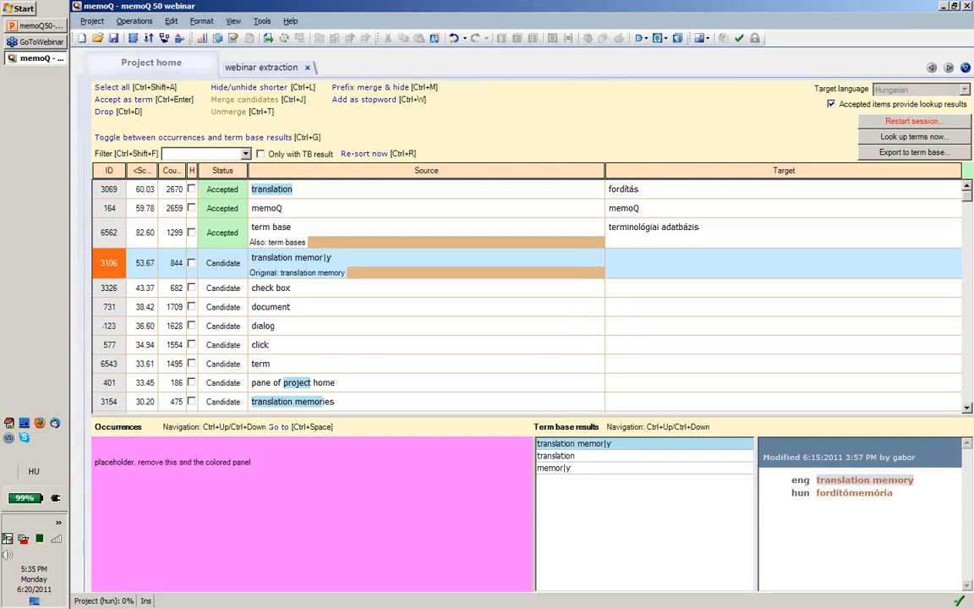
key("ctrl+m")
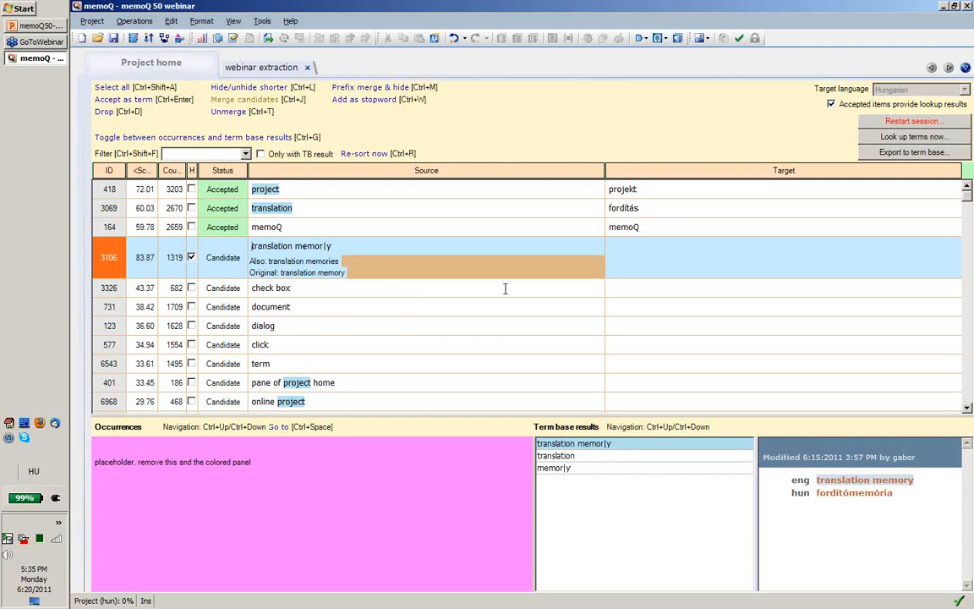
Step: Examine the hidden candidates "memory" and "memories" at the end of the candidate list, and return to its beginning
left_click(968, 203)
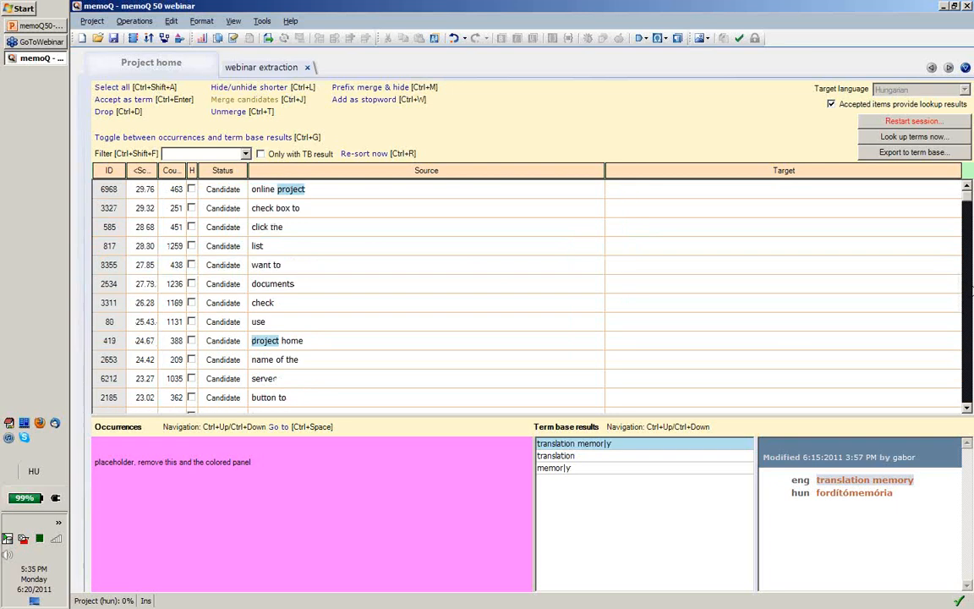
left_click(968, 203)
left_click_drag(966, 200, 967, 411)
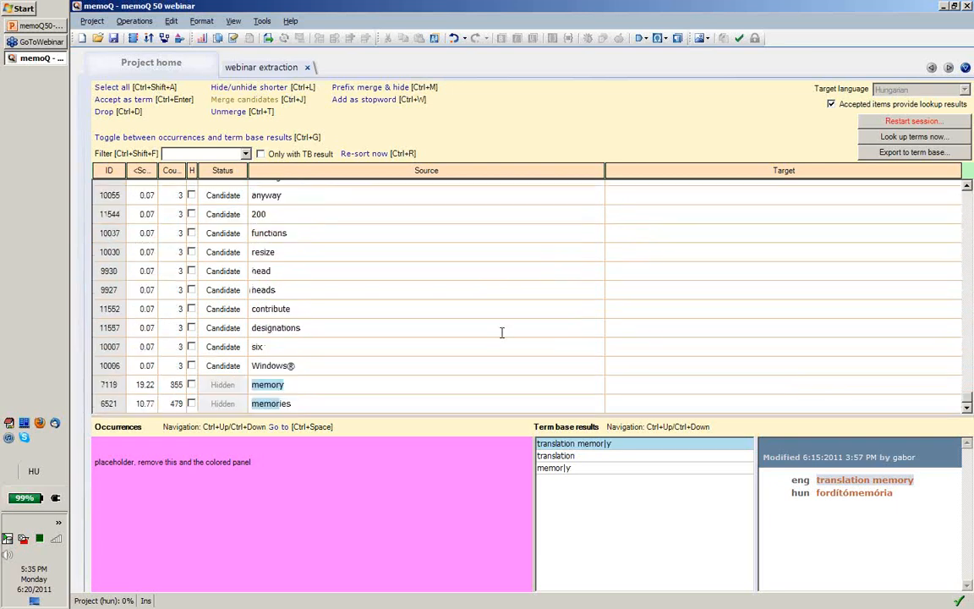
left_click(310, 403)
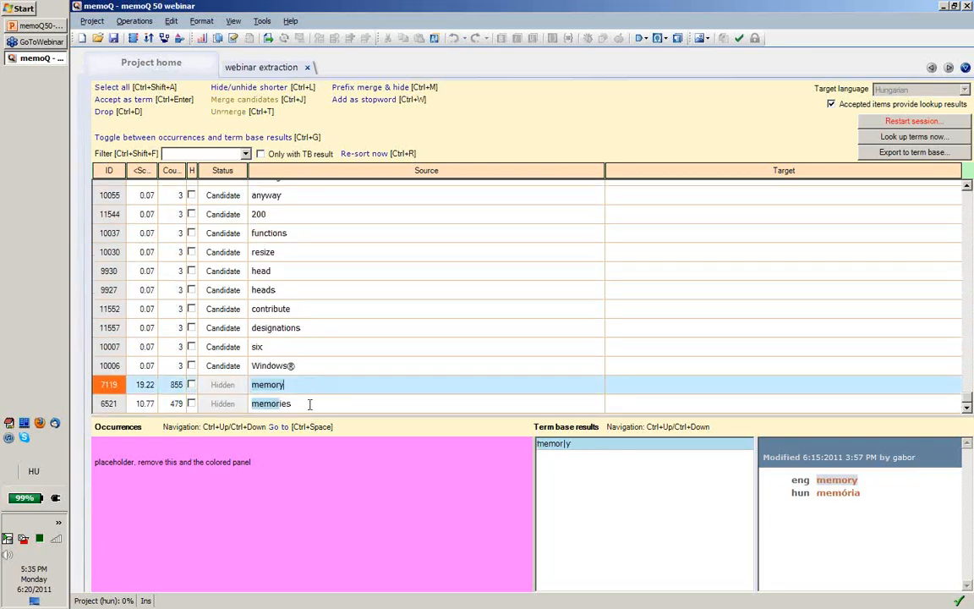
left_click(306, 387)
left_click(308, 400)
left_click(316, 388)
left_click(325, 407)
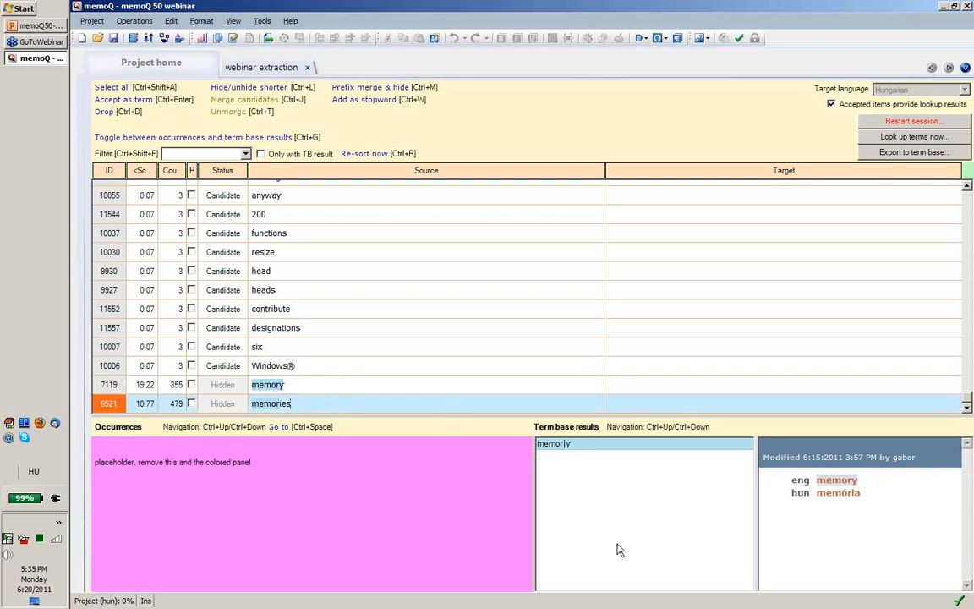
key("ctrl+Home")
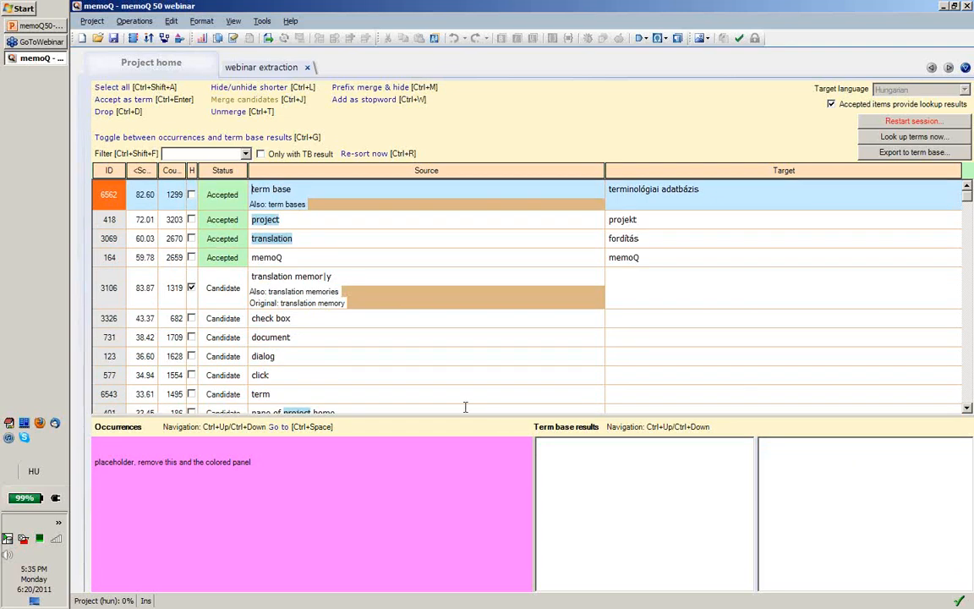
Step: Filter the candidates by "check" and clear the filter again, and drop the candidate "check box"
double_click(272, 318)
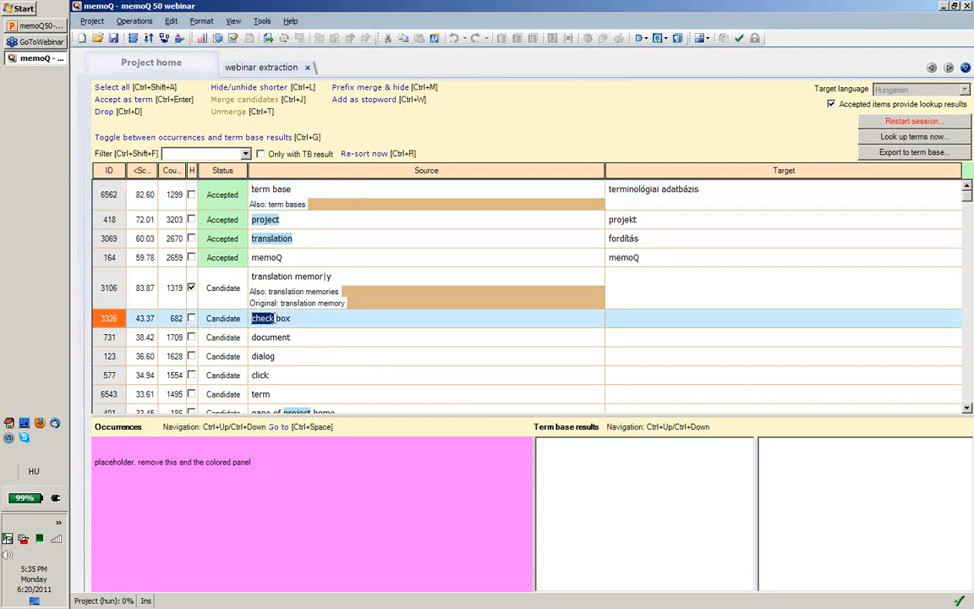
key("ctrl+shift+f")
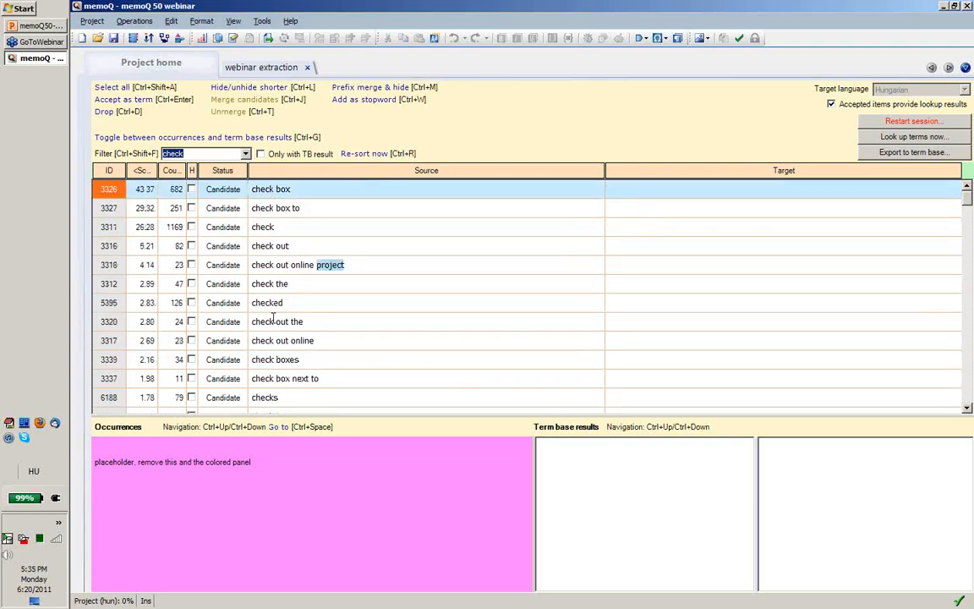
key("BackSpace")
key("Tab")
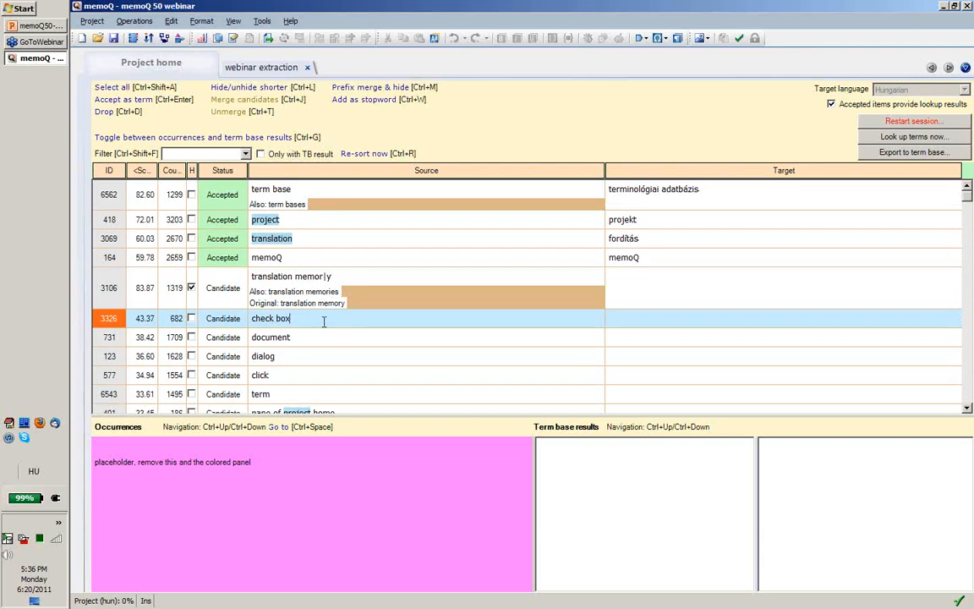
key("ctrl+d")
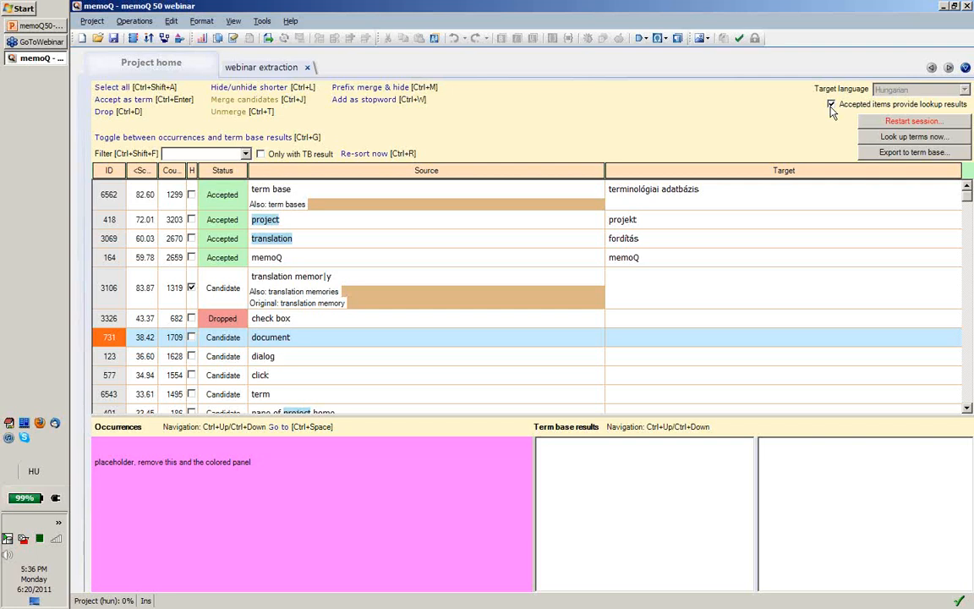
Step: Open the document memoQHelp45-full, filter its source for "term base" to check the translation results, and close it
left_click(151, 64)
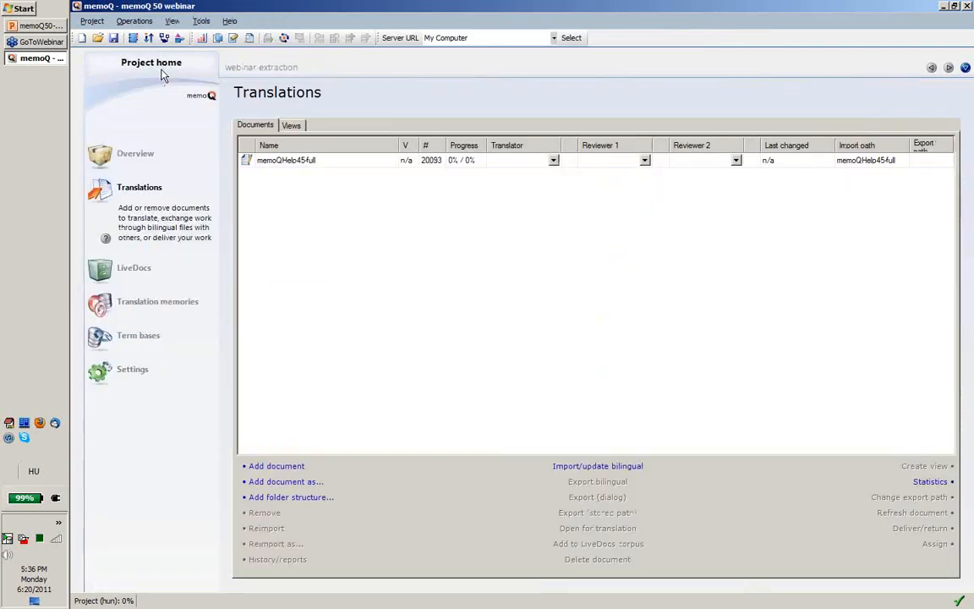
left_click(300, 162)
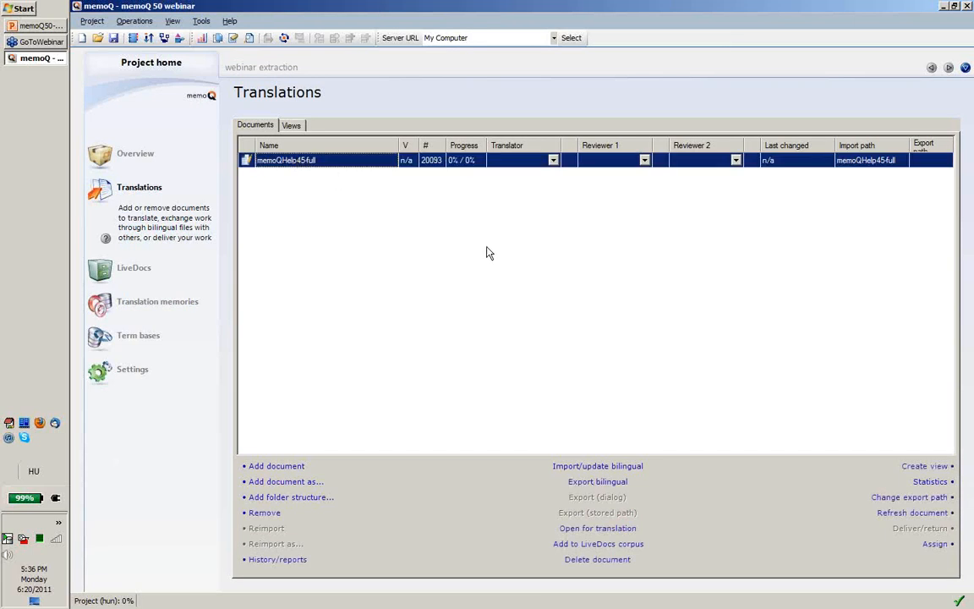
double_click(317, 162)
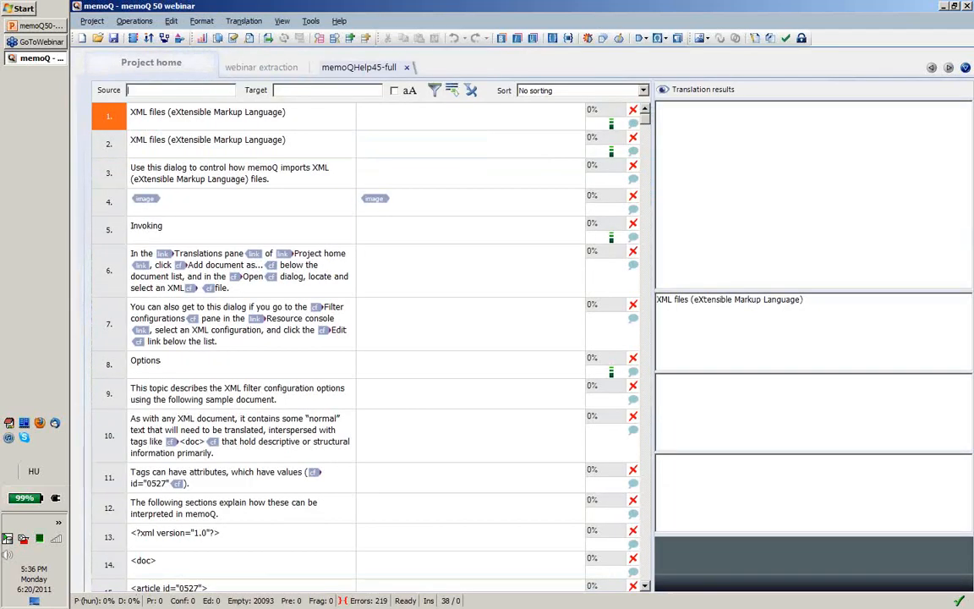
key("alt+shift")
type("\"term e")
type("ase\"")
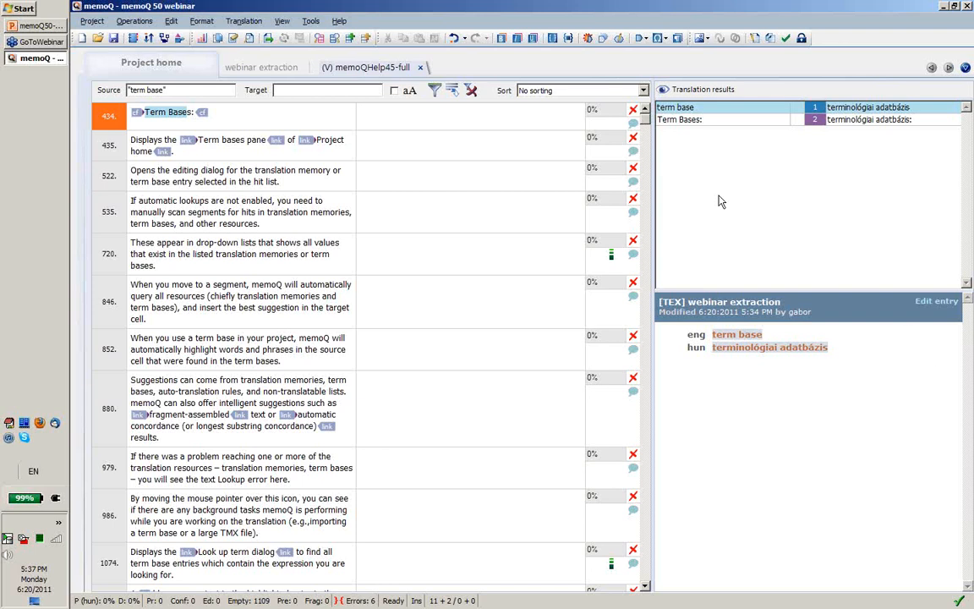
left_click(421, 68)
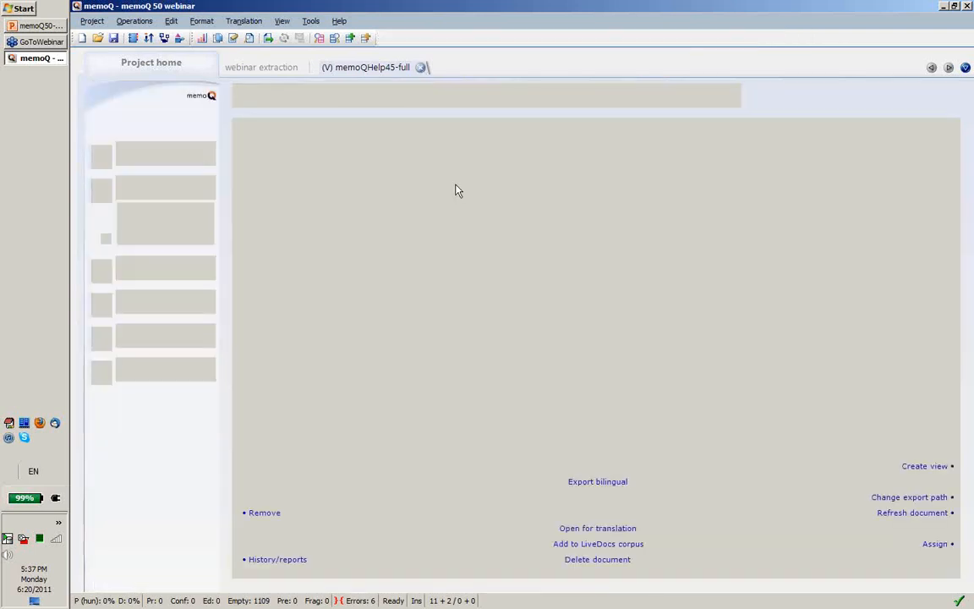
Step: Close the term extraction session "webinar extraction" and continue it again from the existing sessions
left_click(241, 67)
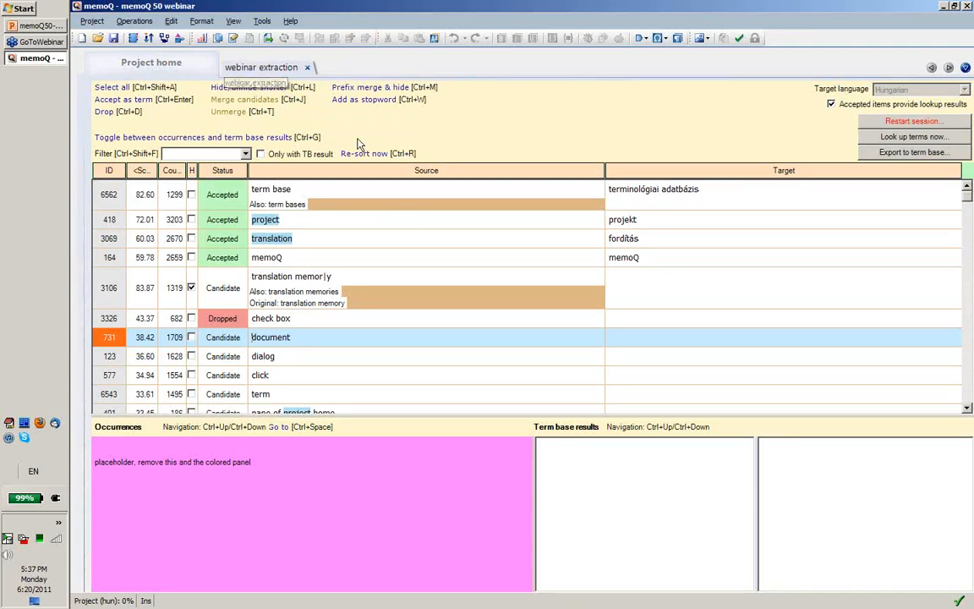
left_click(308, 70)
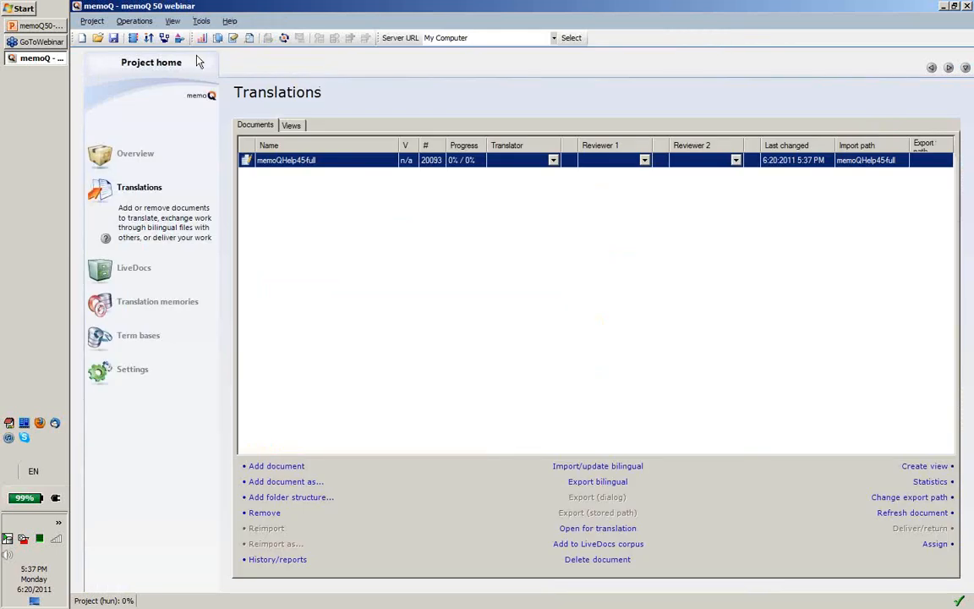
left_click(131, 21)
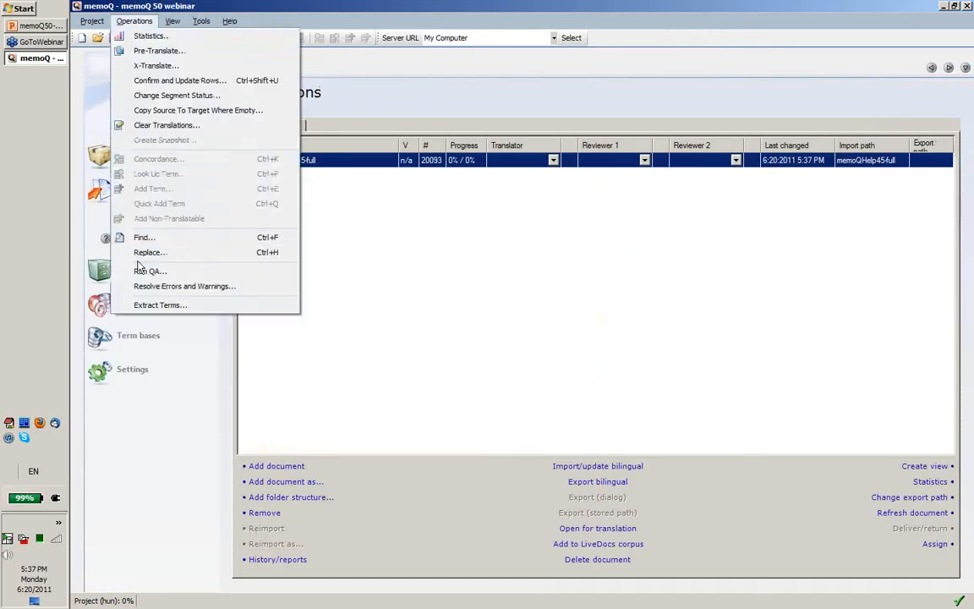
left_click(141, 308)
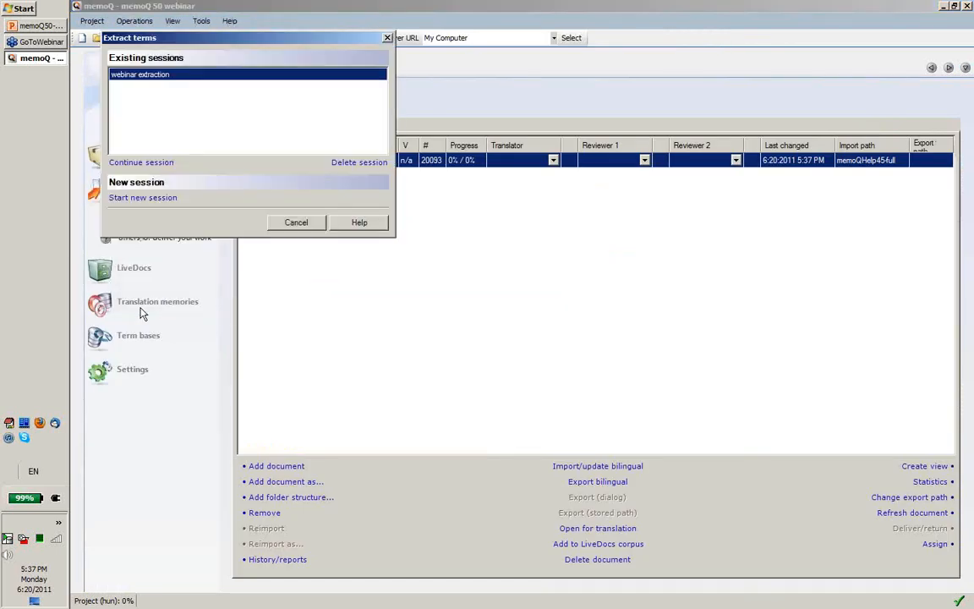
double_click(197, 82)
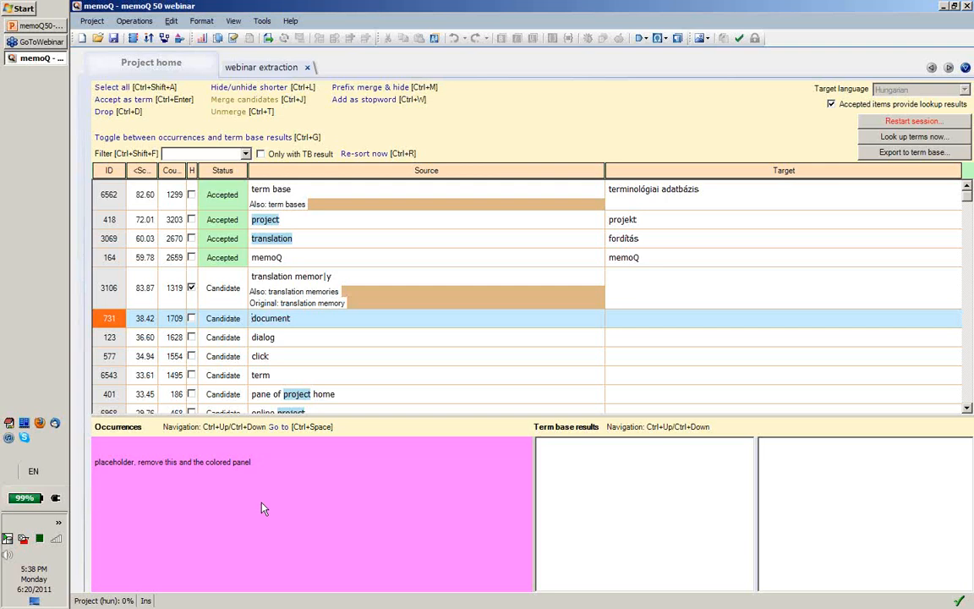
Step: Close the term extraction session and remove the document memoQHelp45-full from the project
left_click(310, 68)
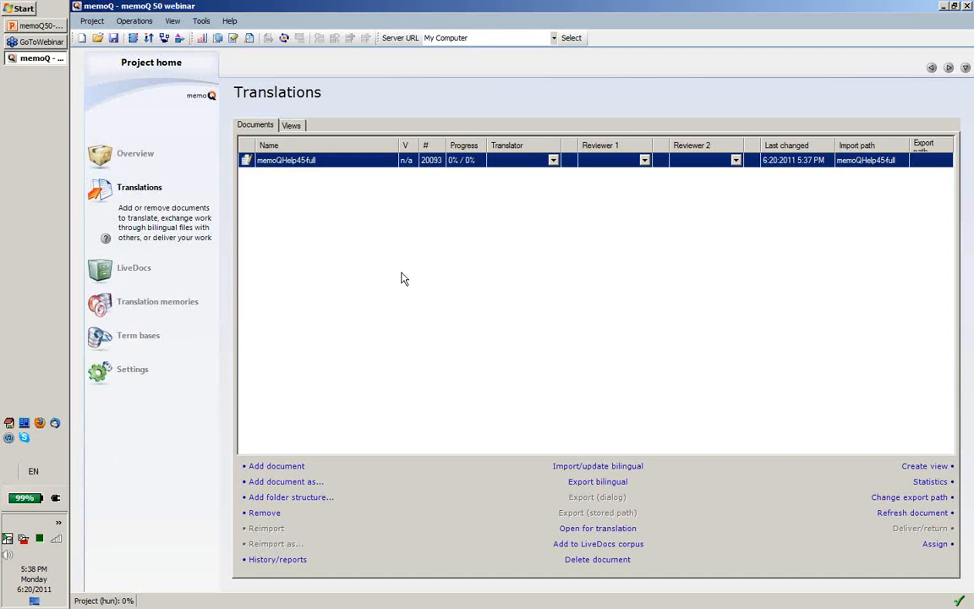
right_click(299, 162)
left_click(329, 187)
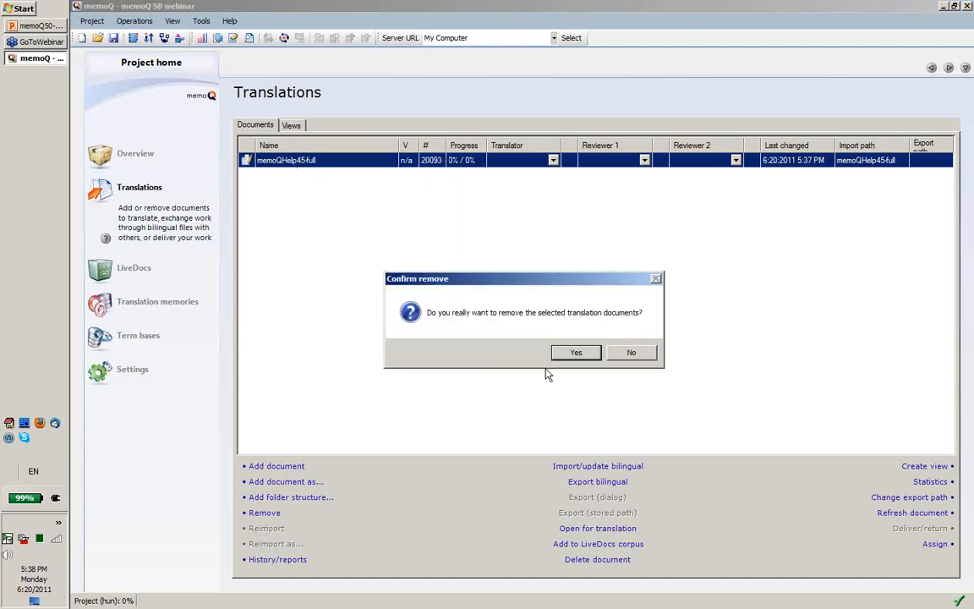
left_click(570, 350)
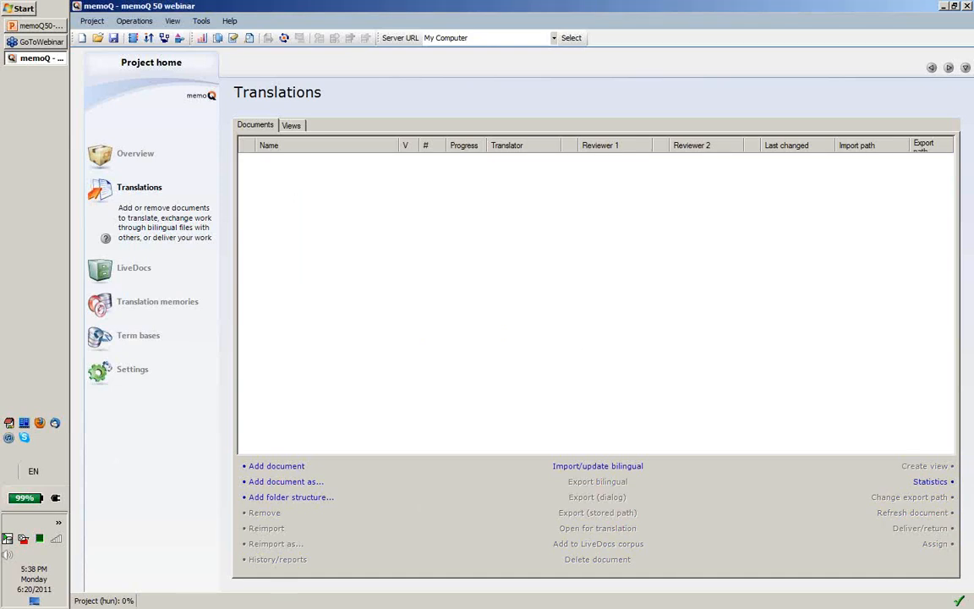
Step: Open xls-html.xls from the desktop in Excel, examine the HTML code in cells B1 and B2, and close the workbook
left_click(34, 601)
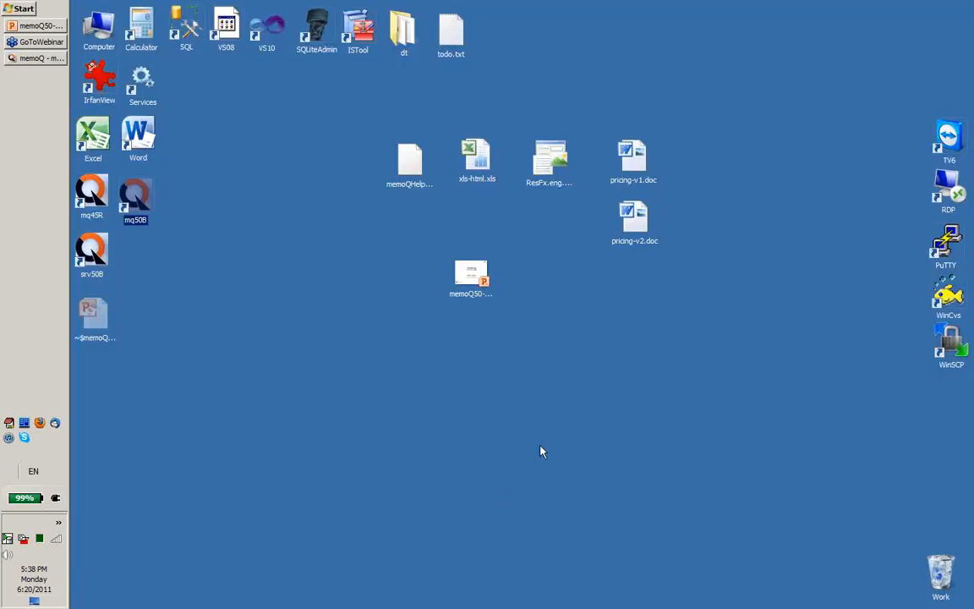
double_click(474, 161)
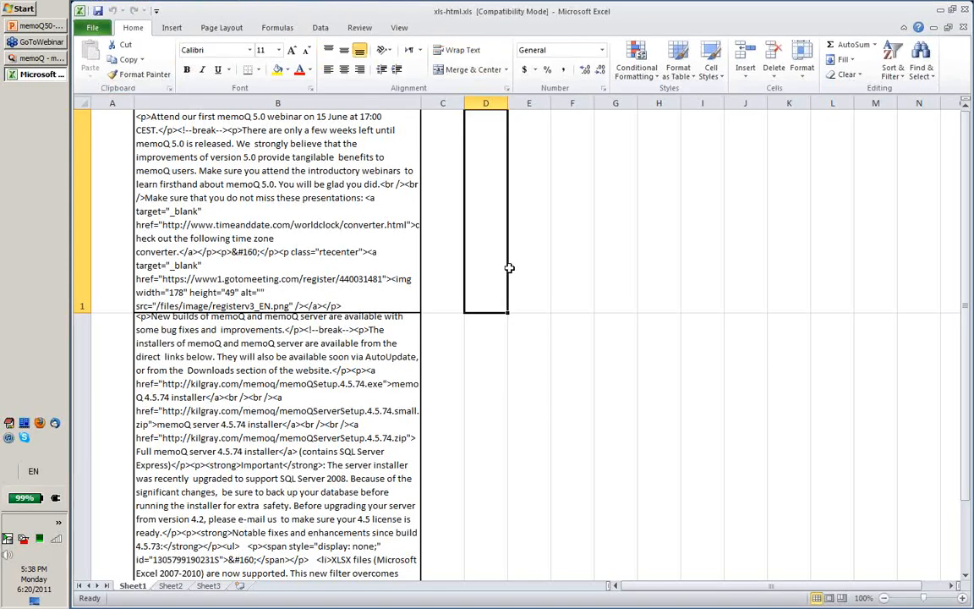
left_click(269, 191)
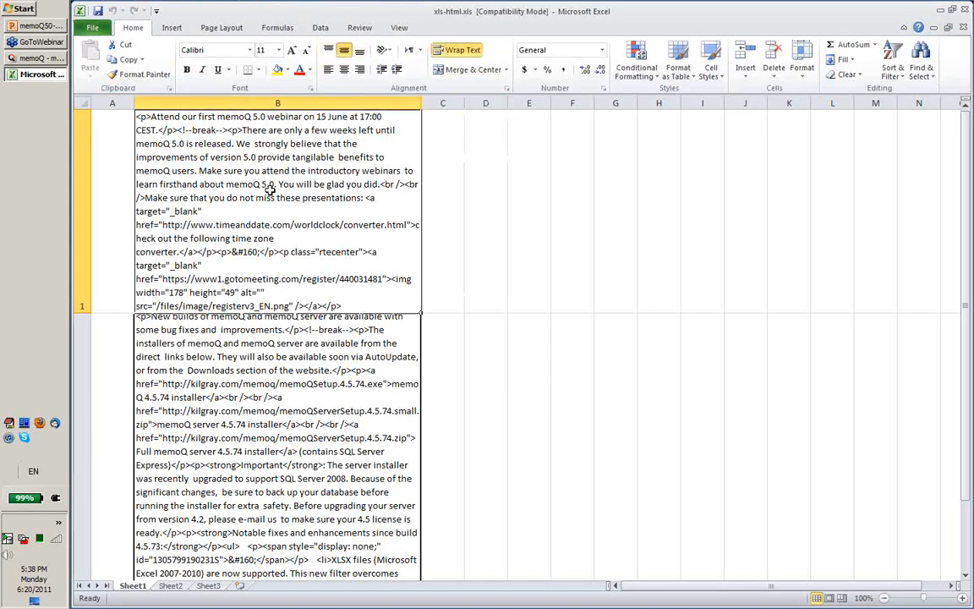
left_click(284, 421)
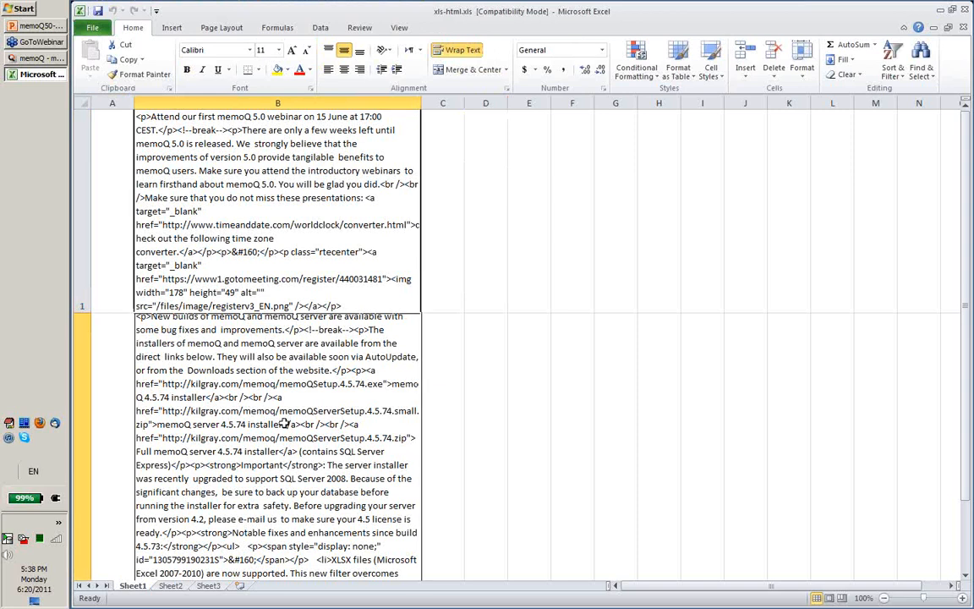
left_click(964, 11)
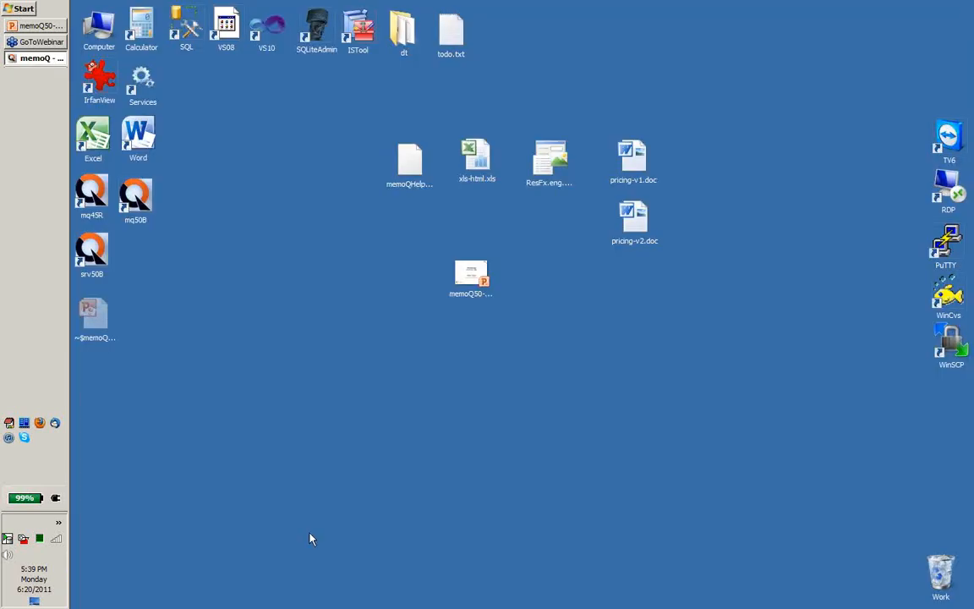
Step: Switch to memoQ, import xls-html.xls with the Microsoft Excel filter through Office Interop, and open it briefly to check its segments
left_click(42, 60)
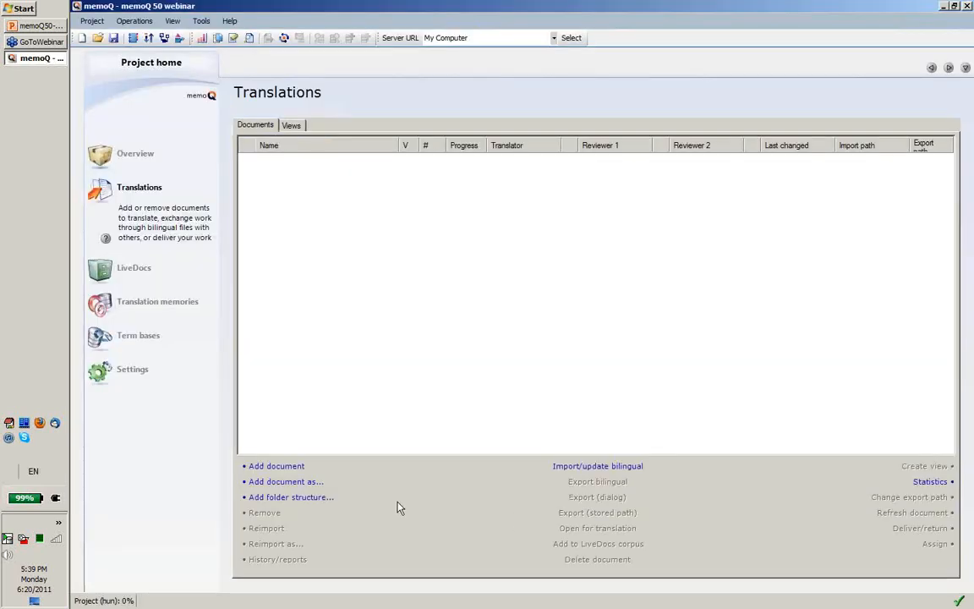
left_click(282, 481)
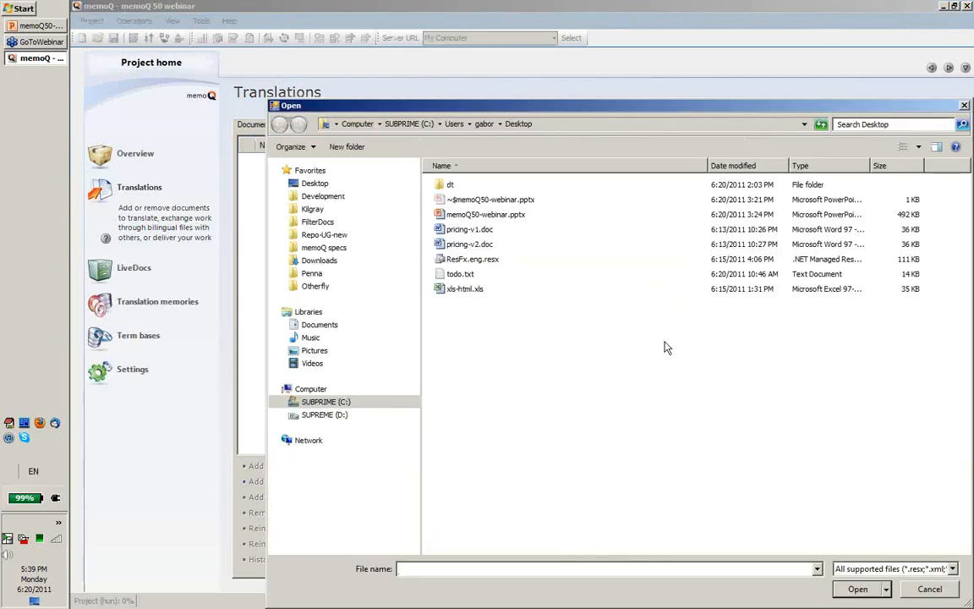
double_click(465, 290)
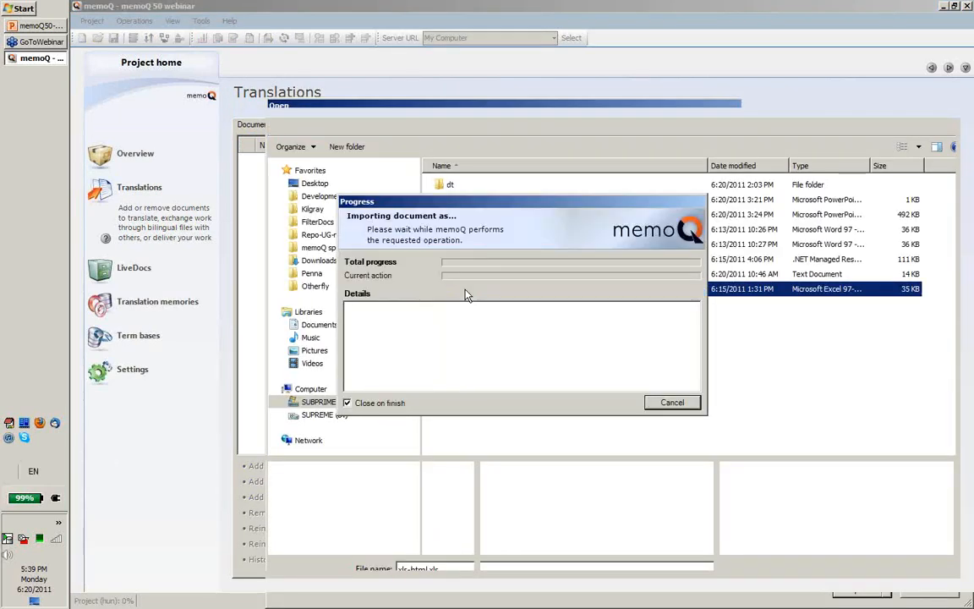
left_click(364, 161)
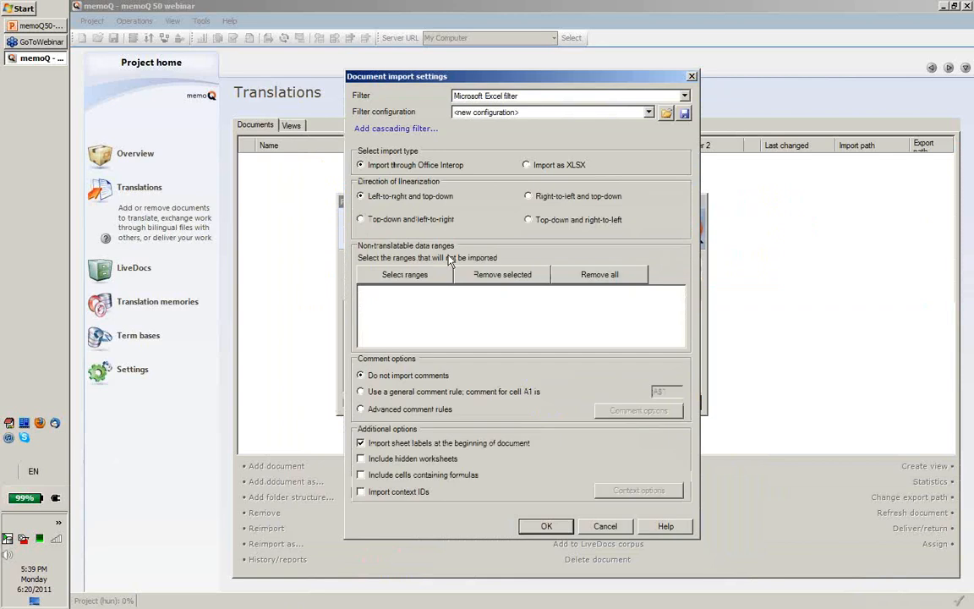
left_click(546, 526)
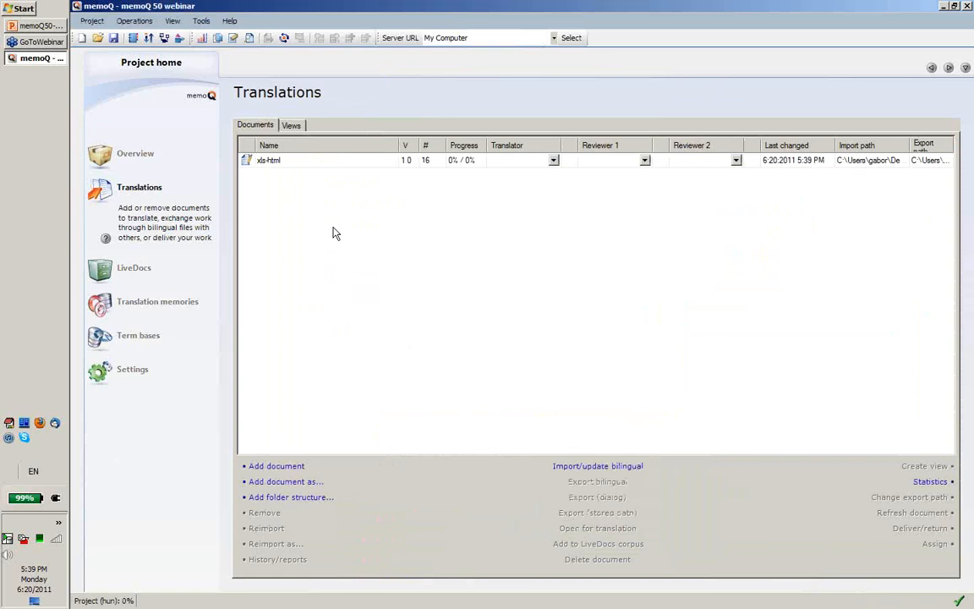
double_click(295, 162)
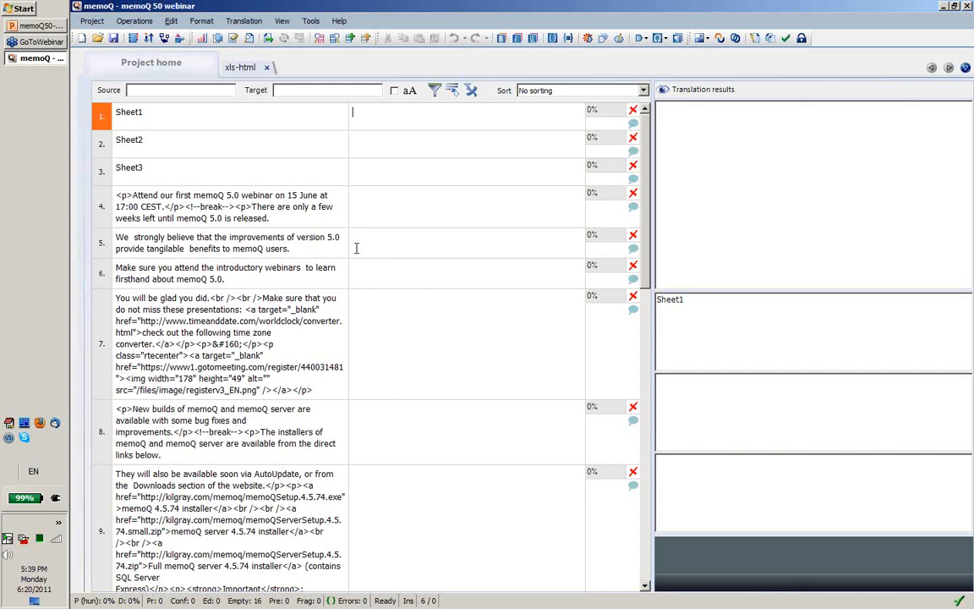
left_click(266, 68)
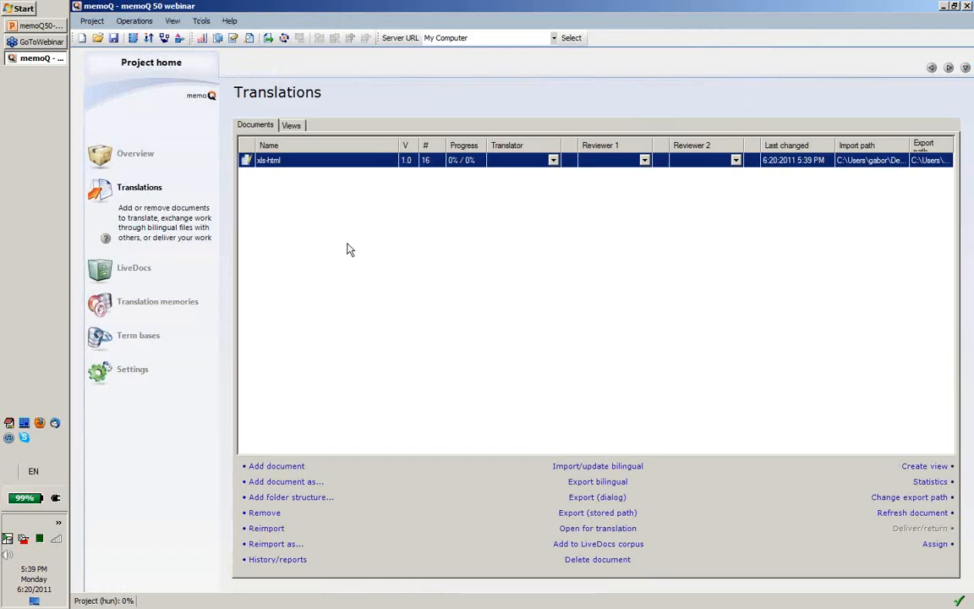
Step: Start reimporting xls-html from the same source file through Office Interop and add the HTML filter as a cascading filter
right_click(274, 166)
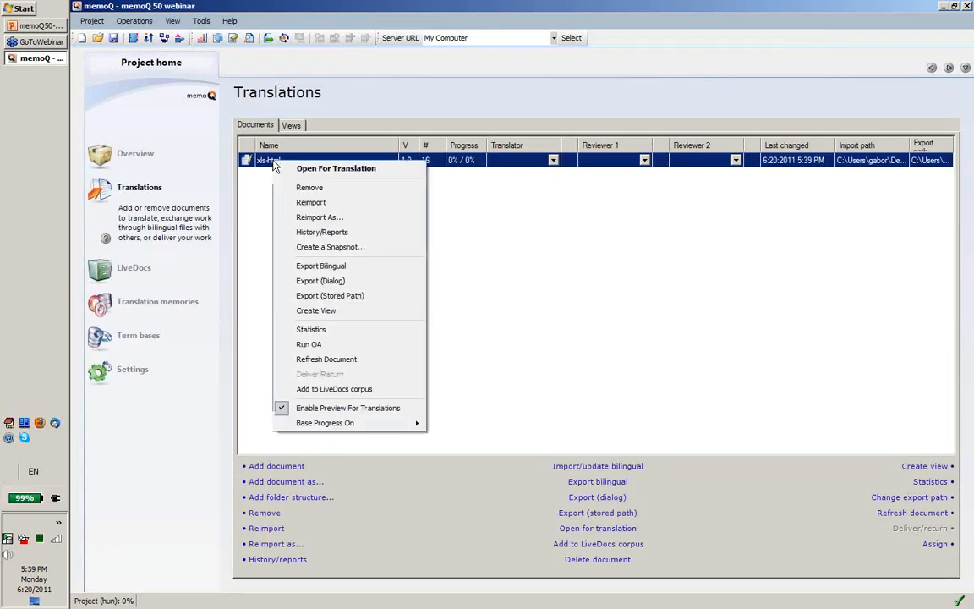
left_click(326, 217)
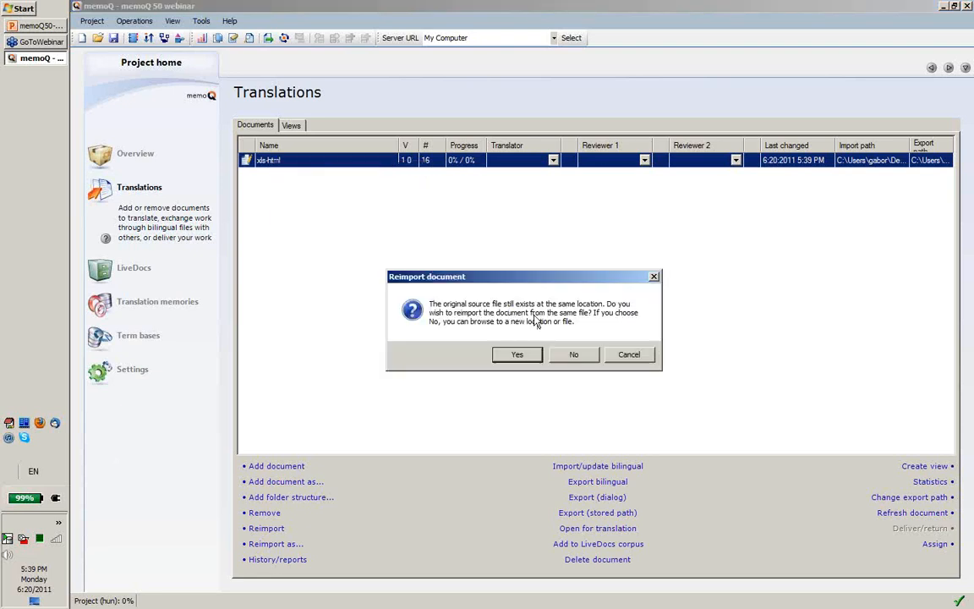
left_click(517, 354)
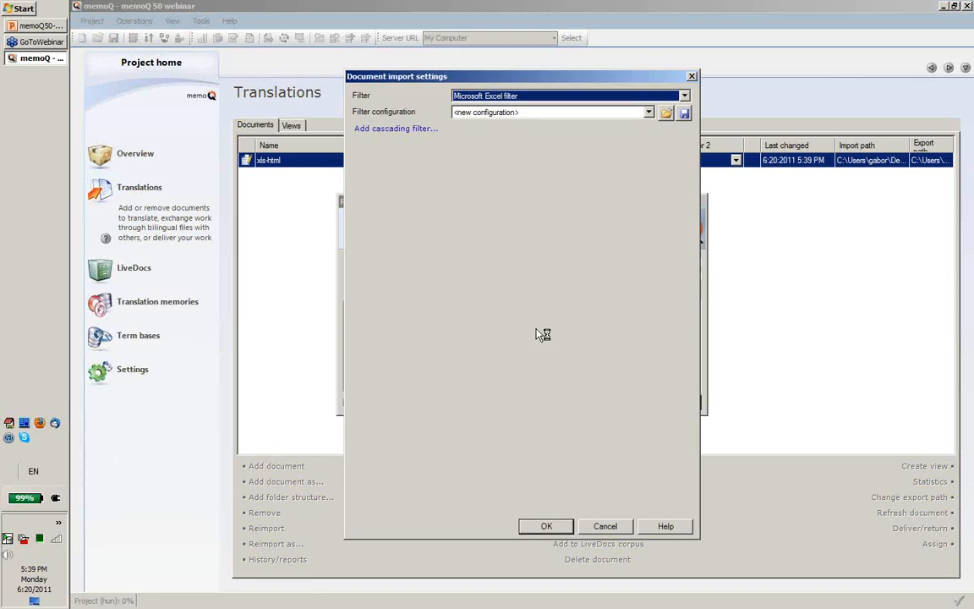
left_click(367, 166)
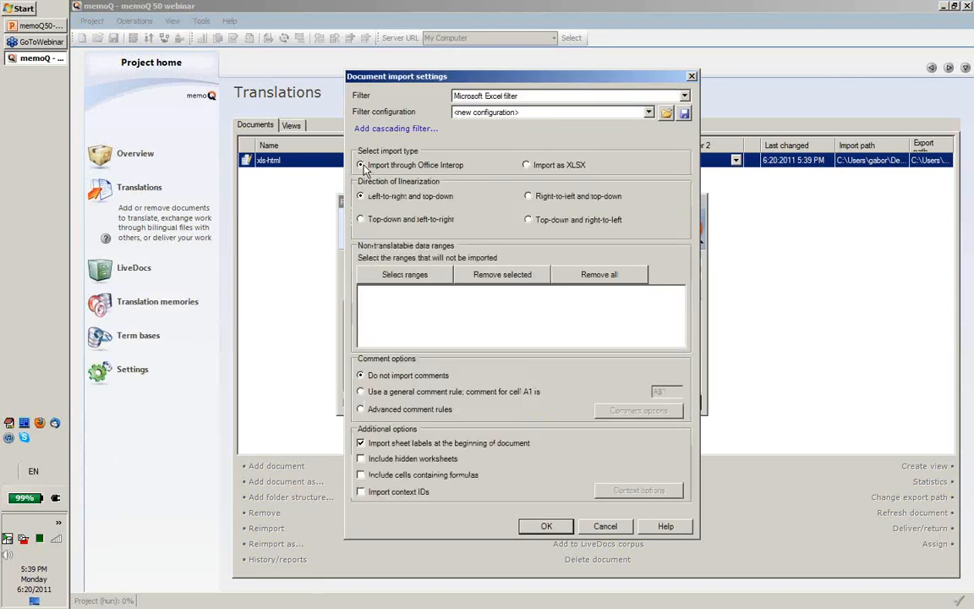
left_click(393, 129)
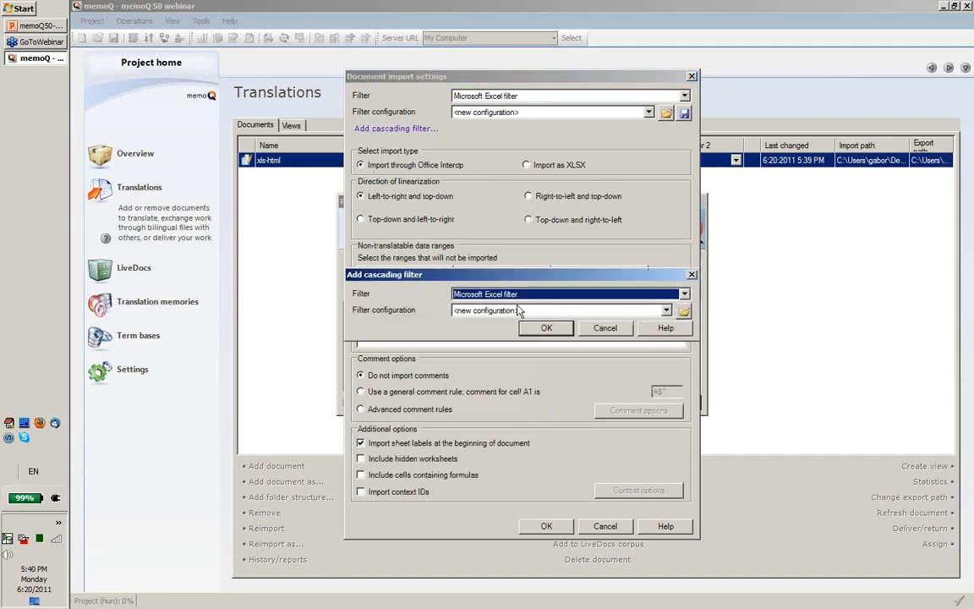
left_click(519, 296)
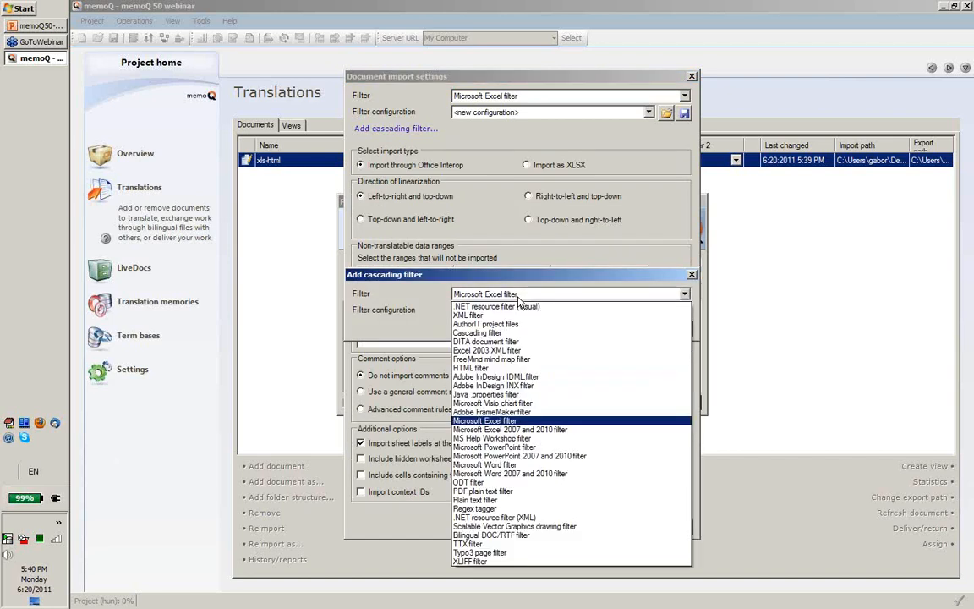
left_click(480, 369)
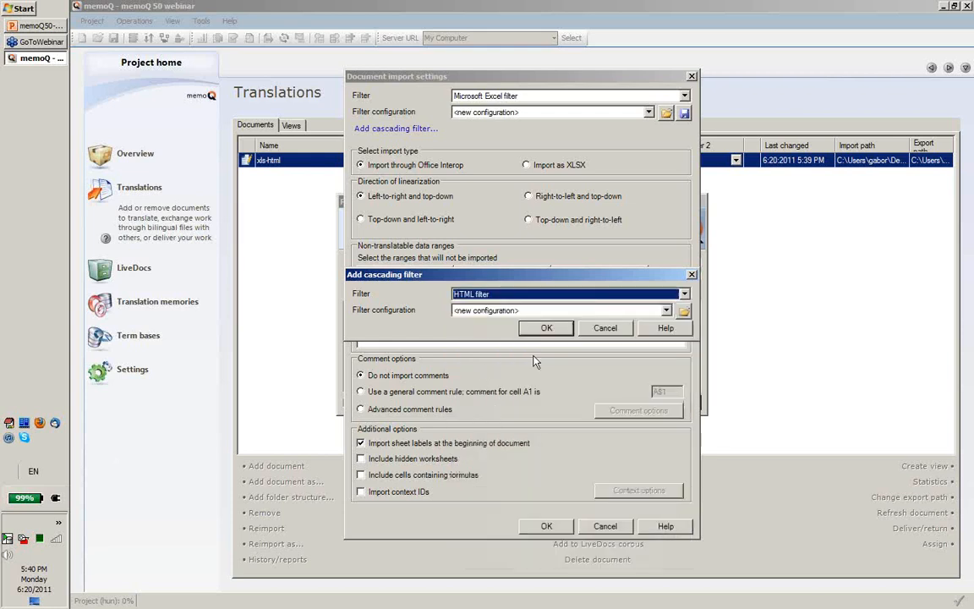
left_click(547, 328)
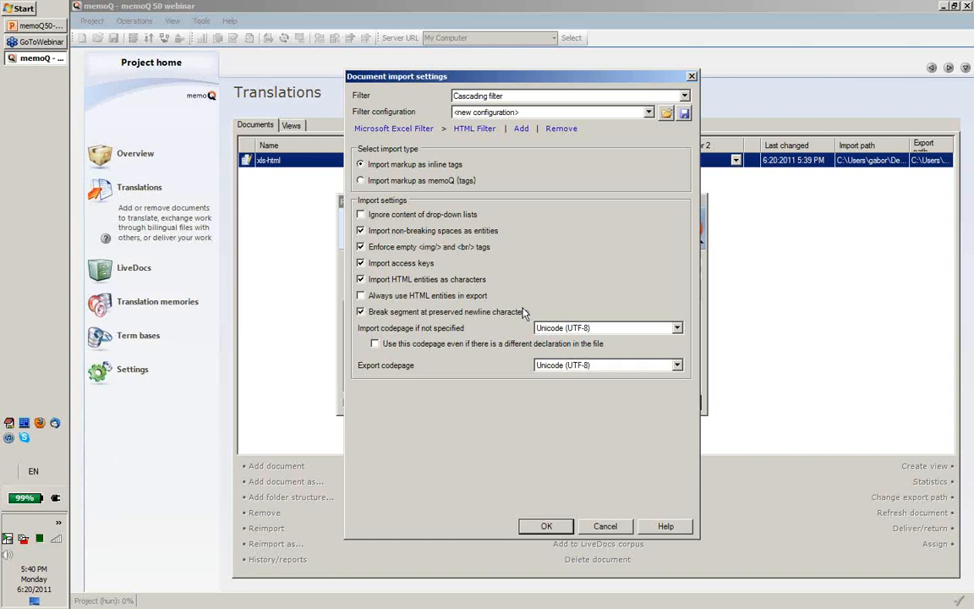
Step: Exclude sheet labels in the Microsoft Excel filter settings, review the HTML filter settings, and save the filter configuration as "Excel+HTML"
left_click(372, 129)
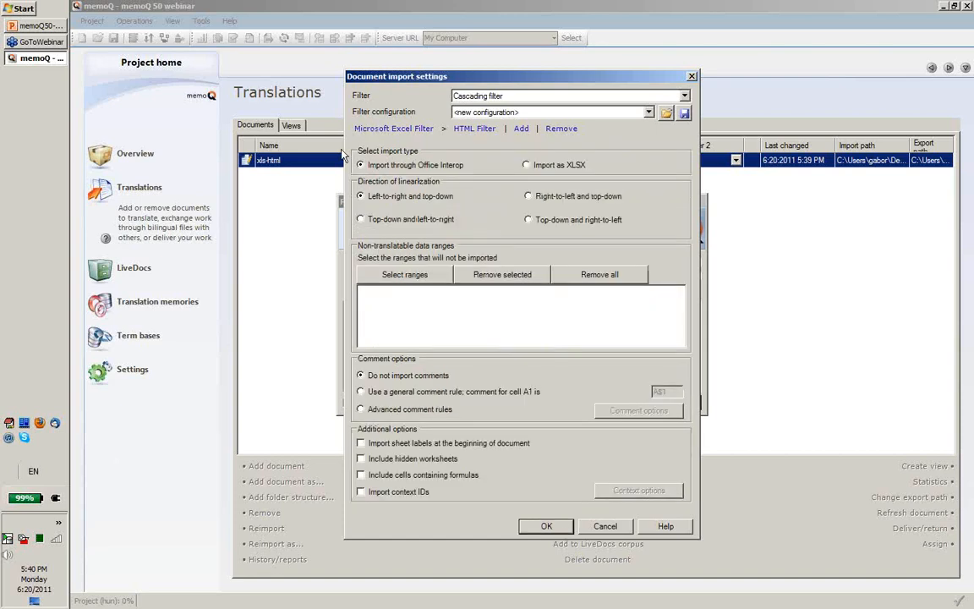
left_click(473, 131)
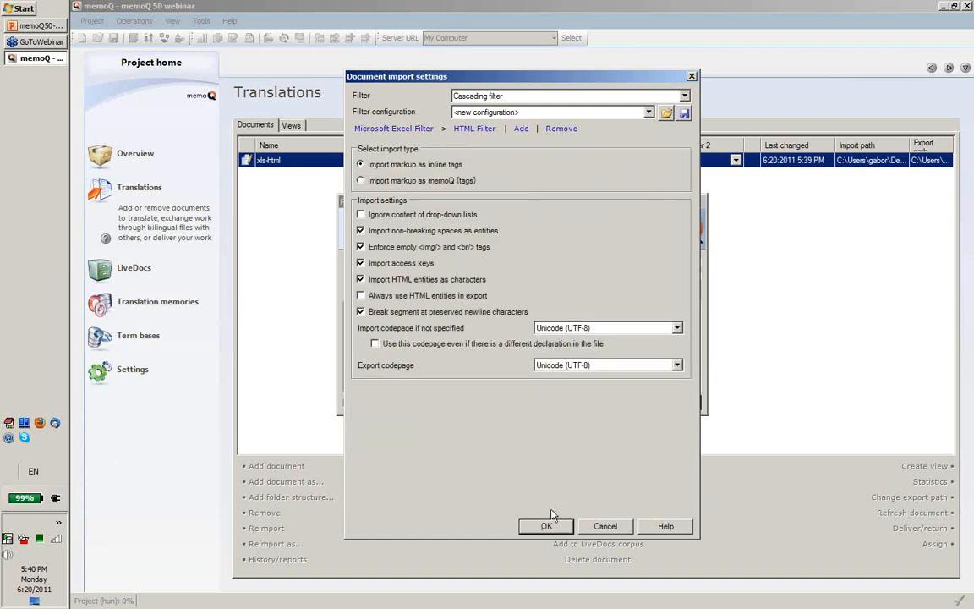
left_click(684, 113)
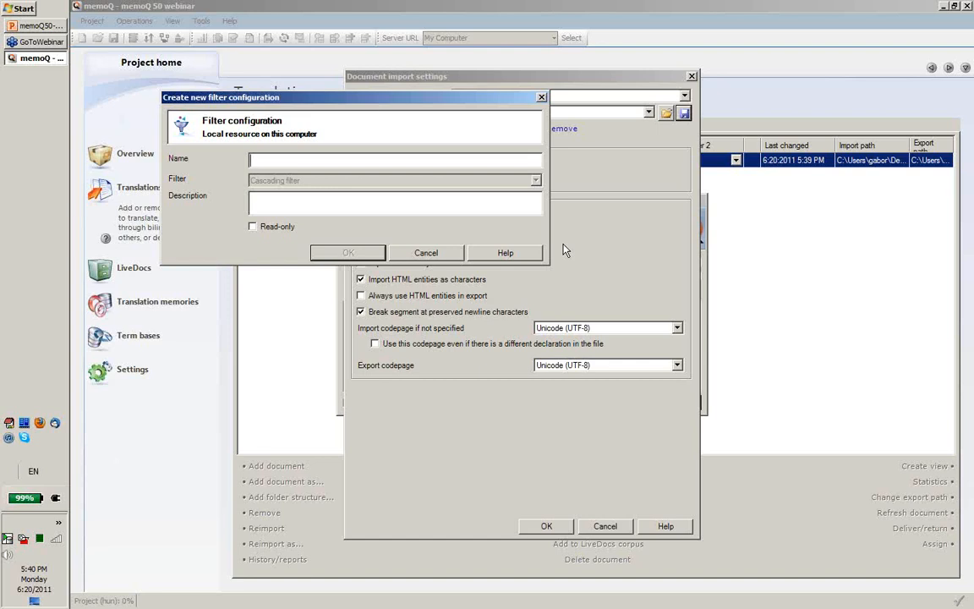
type("Excel+HTML")
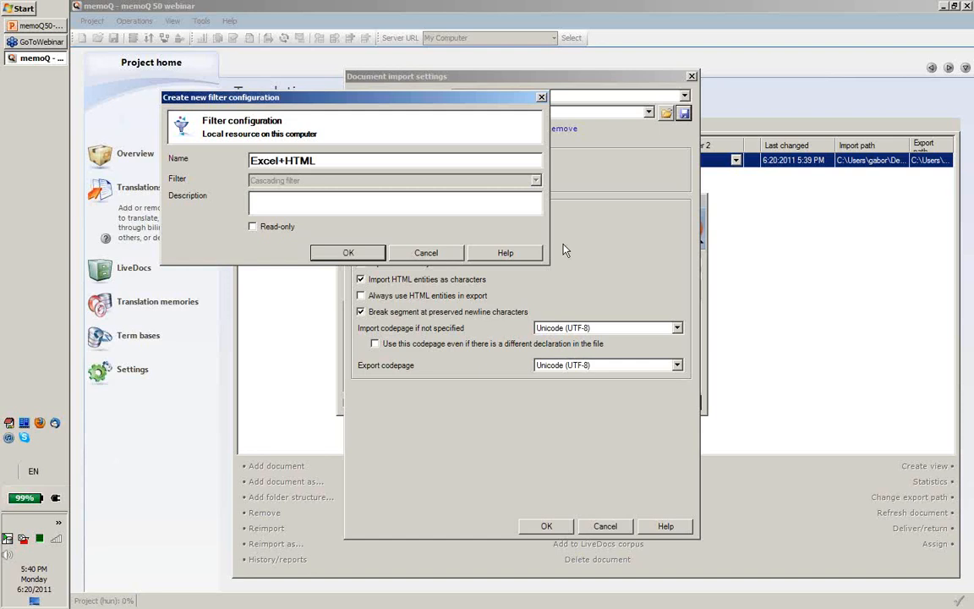
key("Return")
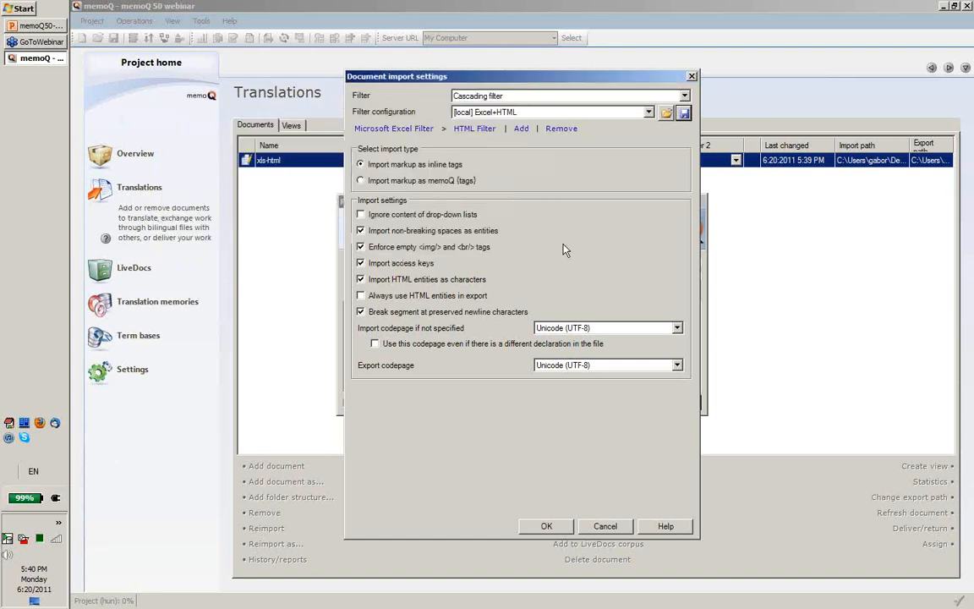
Step: Run the reimport of xls-html with the cascading filter, open the document to check its segments and tags, and close it
left_click(545, 526)
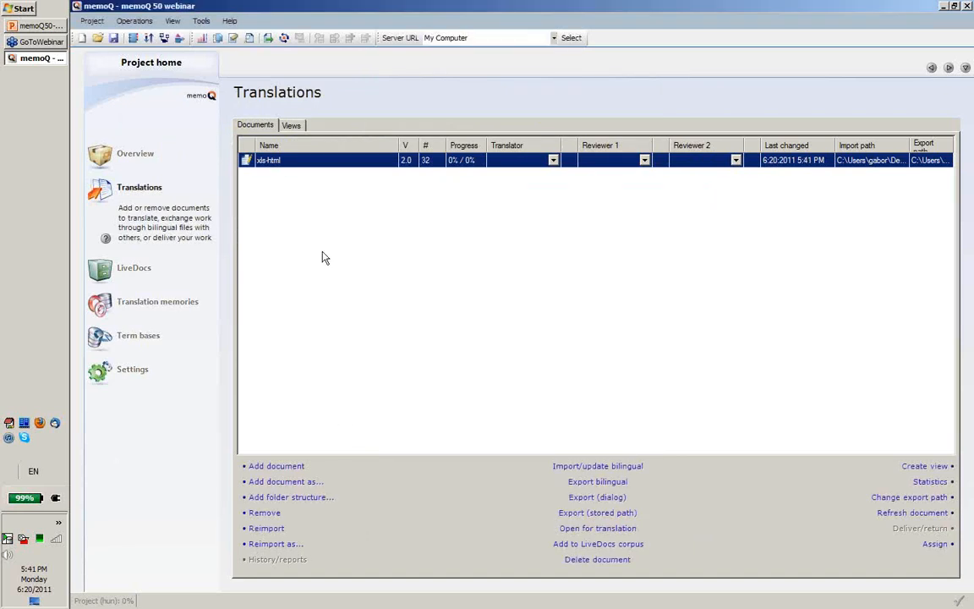
double_click(279, 161)
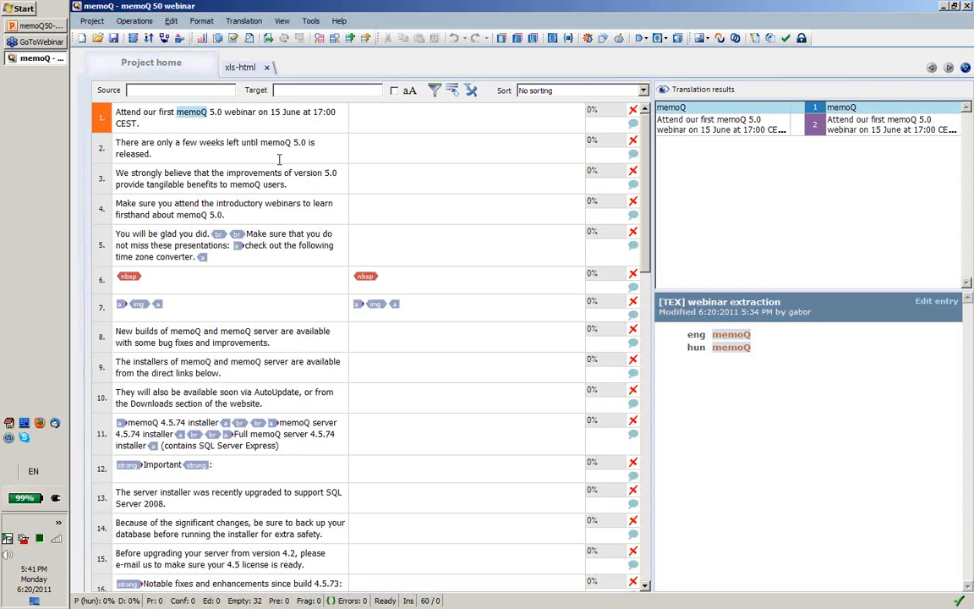
left_click(268, 69)
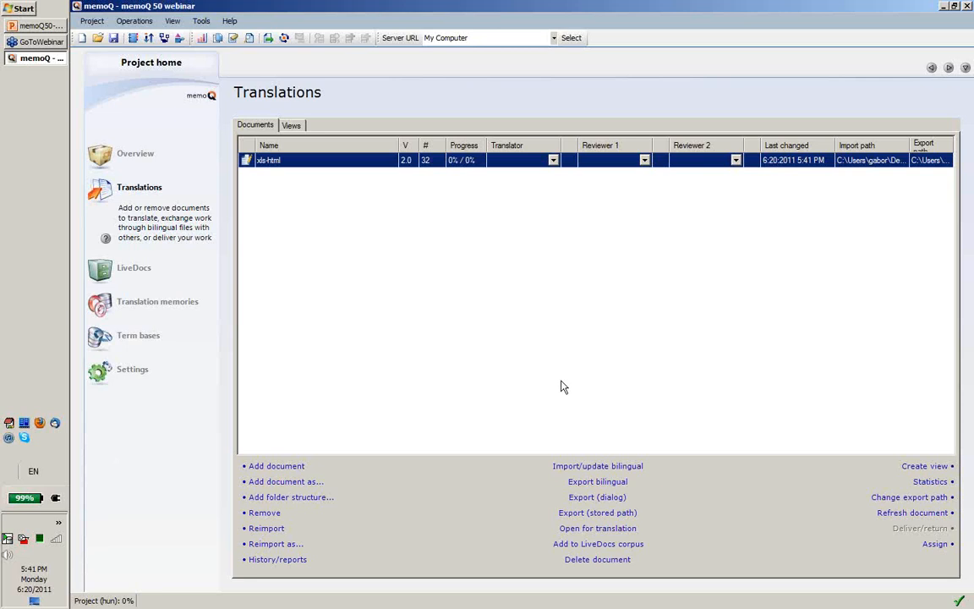
Step: Import ResFx.eng.resx with the .NET resource filter (XML), and open ResFx.eng at segment 3 to examine its text
left_click(301, 484)
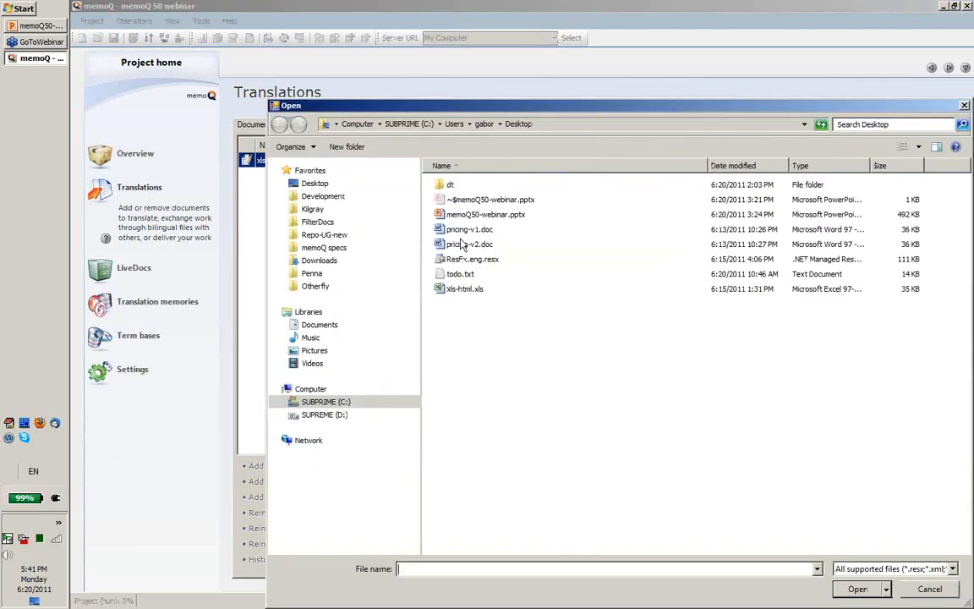
double_click(470, 259)
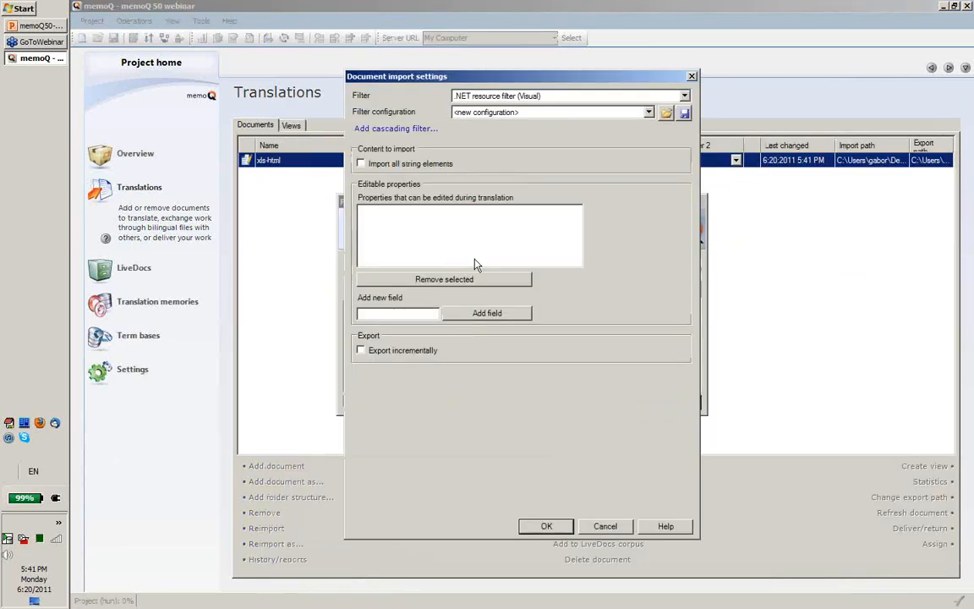
left_click(684, 98)
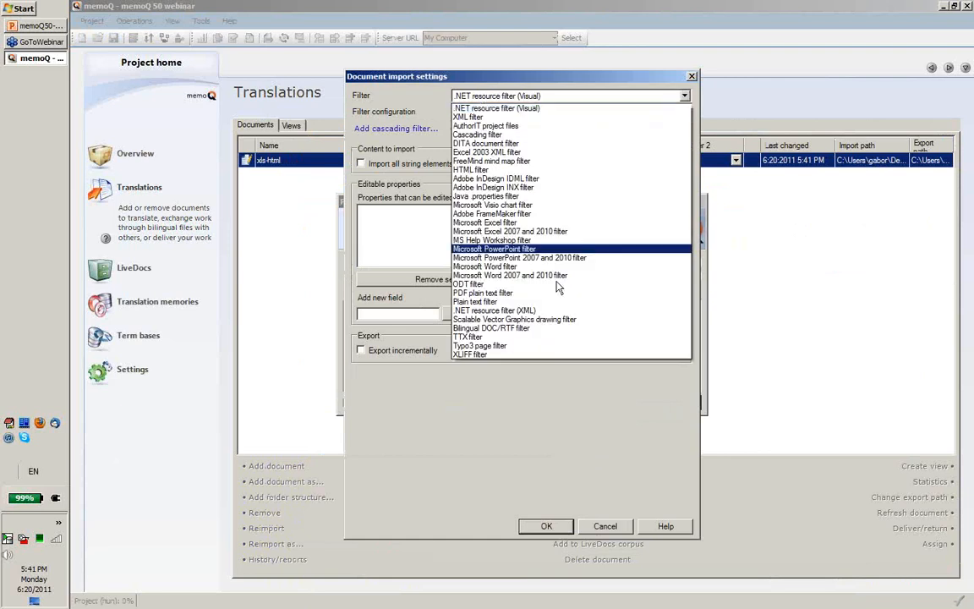
left_click(507, 310)
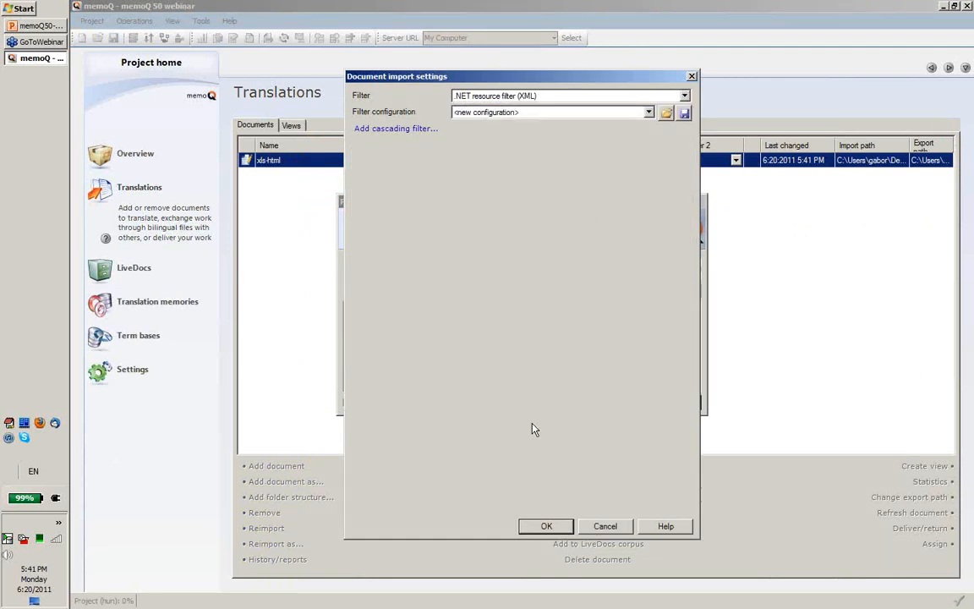
left_click(534, 529)
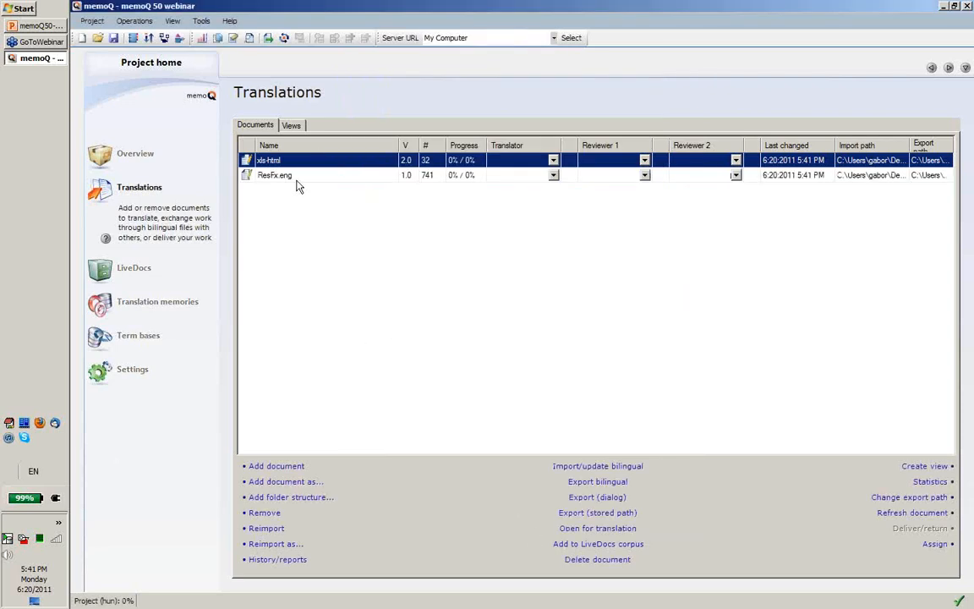
double_click(296, 177)
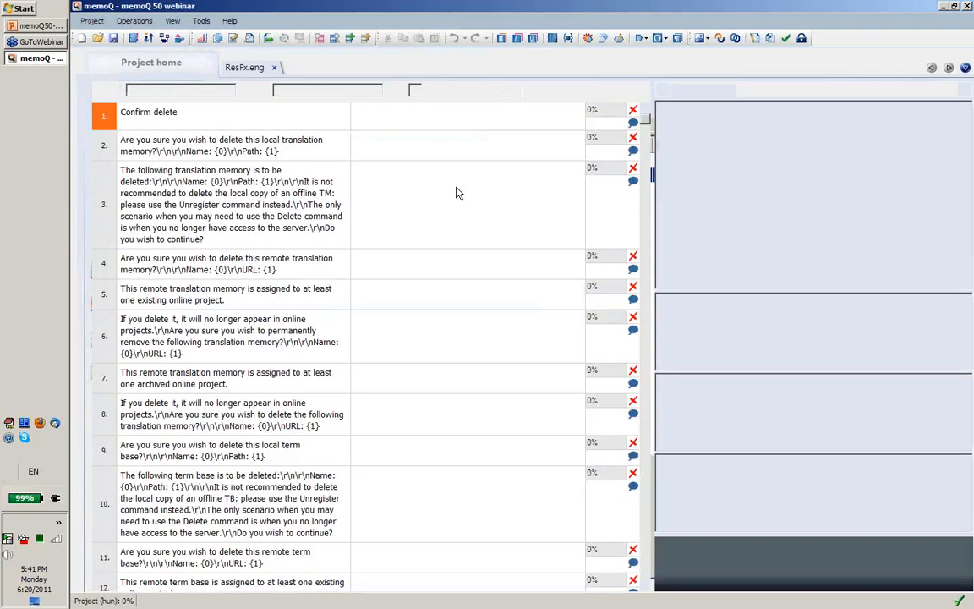
left_click(455, 194)
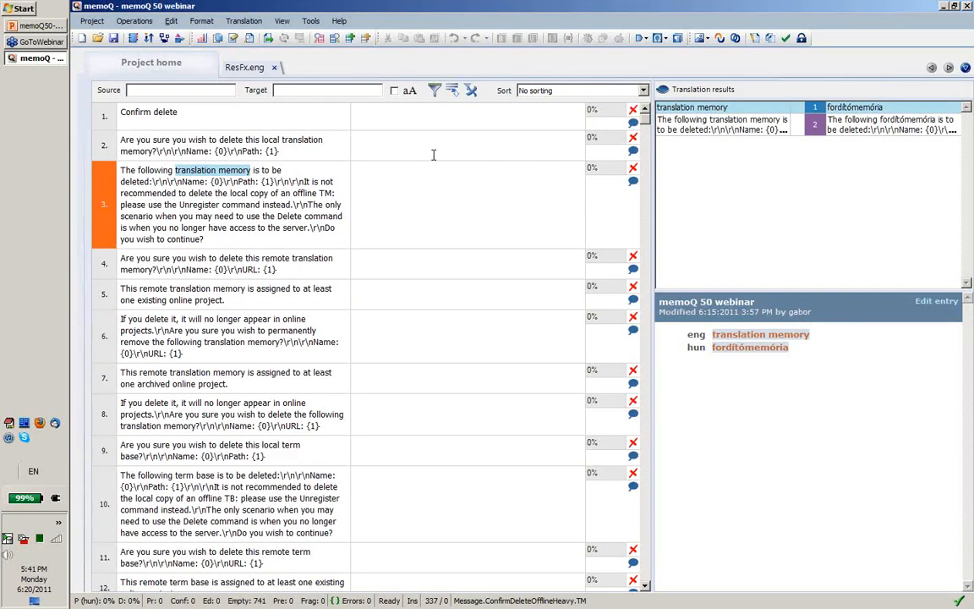
Step: Examine the \r\n line-break codes and the {0} placeholder in segment 2 of ResFx.eng
left_click(432, 155)
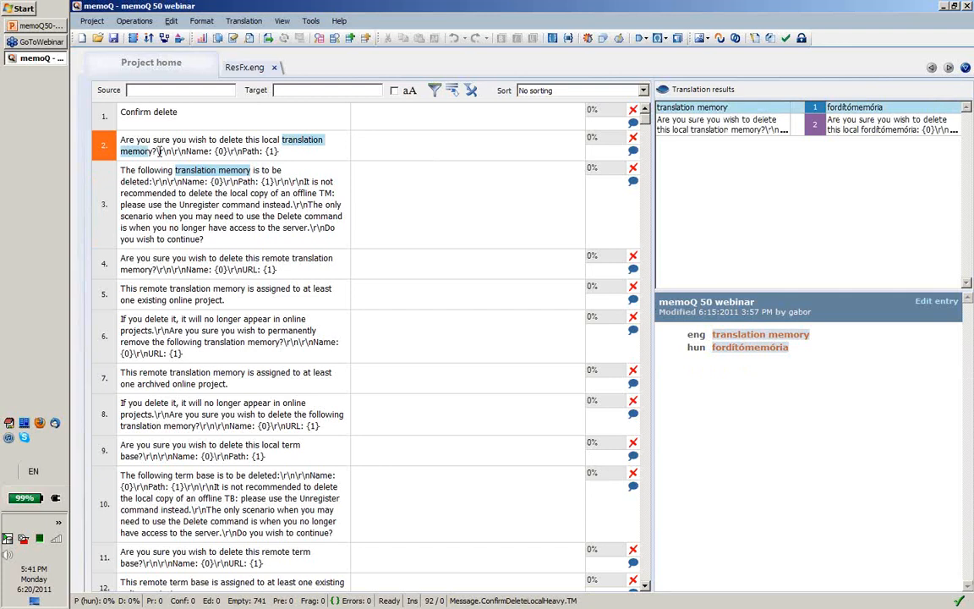
left_click_drag(156, 151, 219, 163)
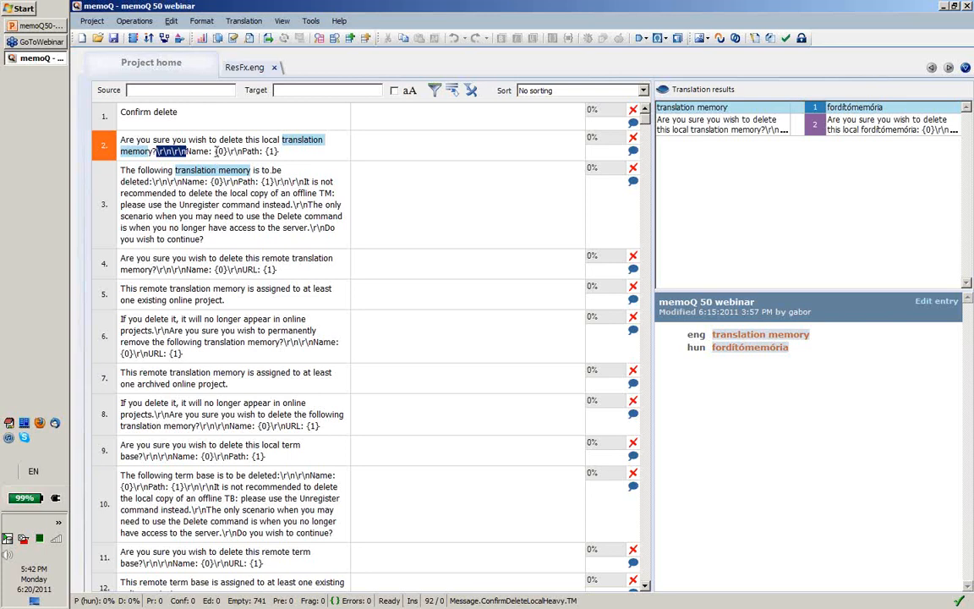
left_click_drag(215, 152, 228, 151)
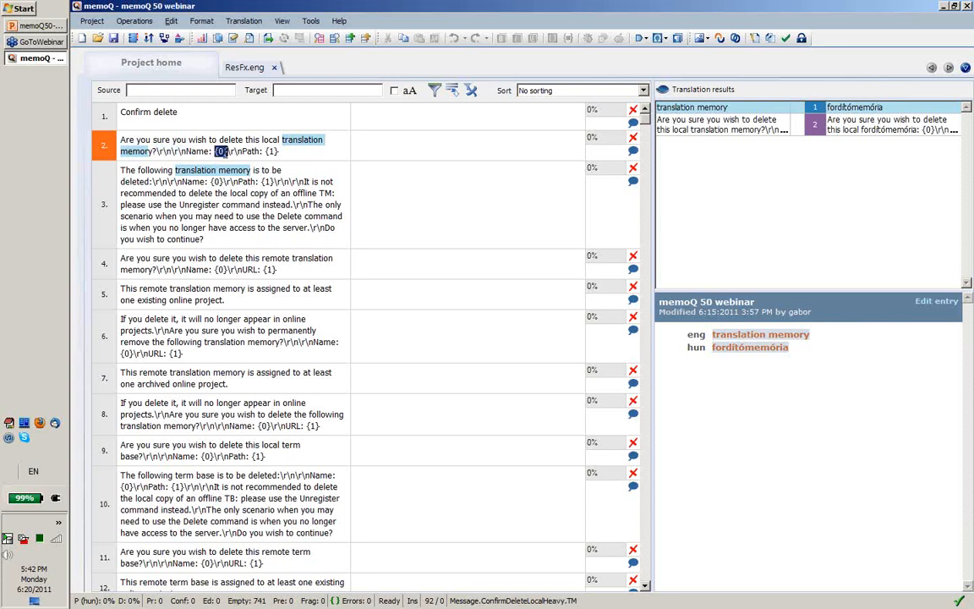
left_click(227, 153)
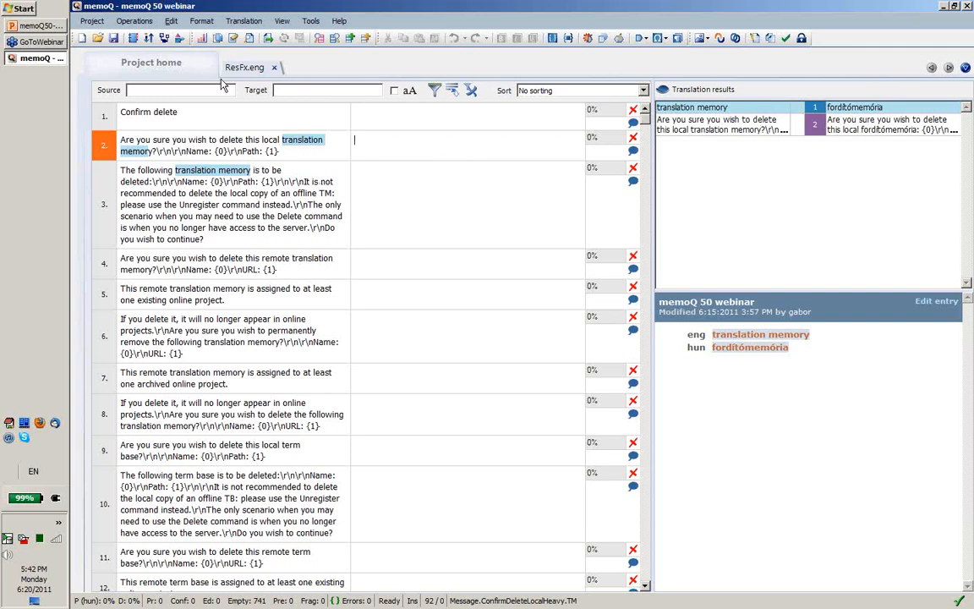
Step: Open the Regex Tagger for the document and add an empty-tag rule for \\r\\n with the display text br
left_click(200, 22)
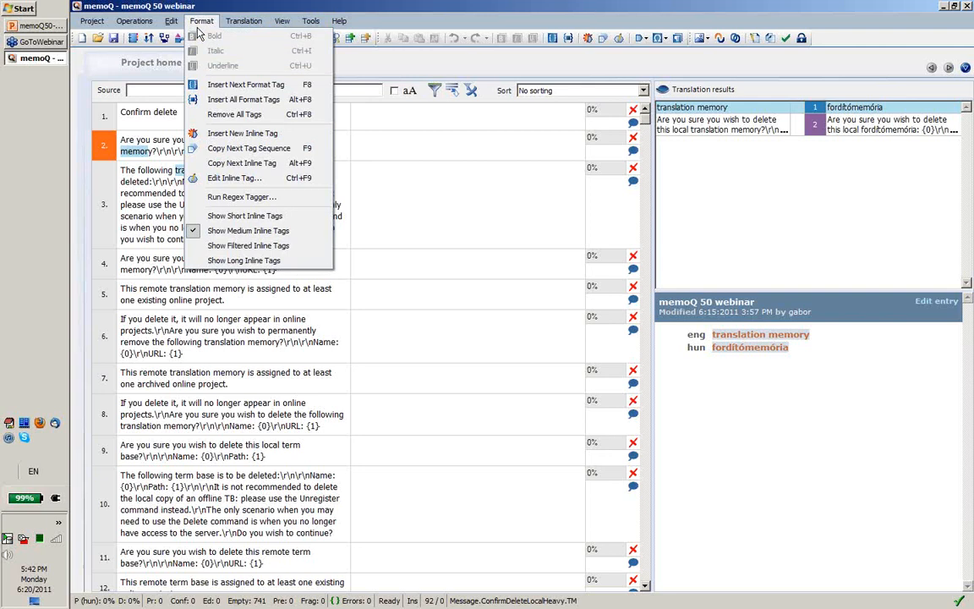
left_click(227, 198)
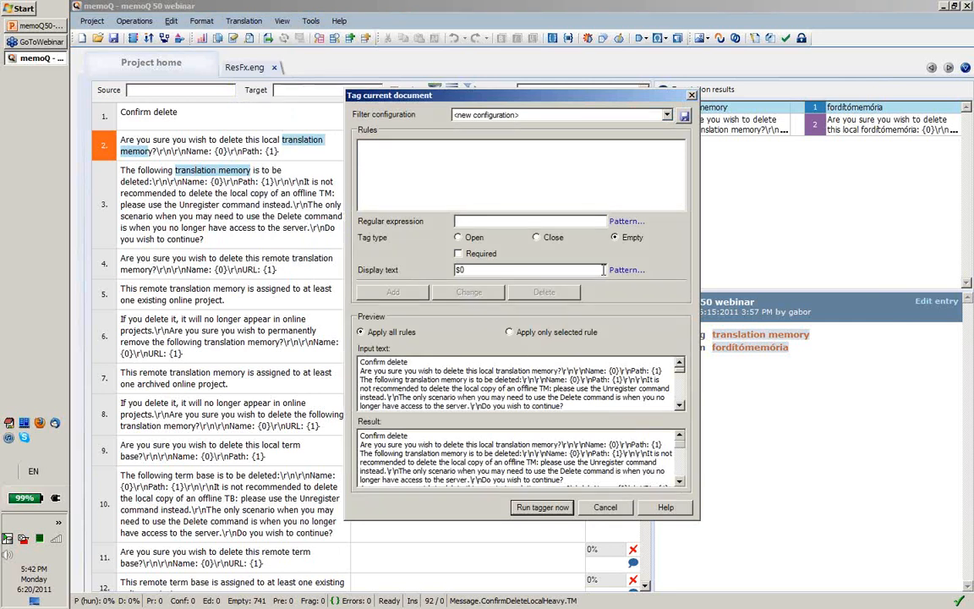
left_click(624, 224)
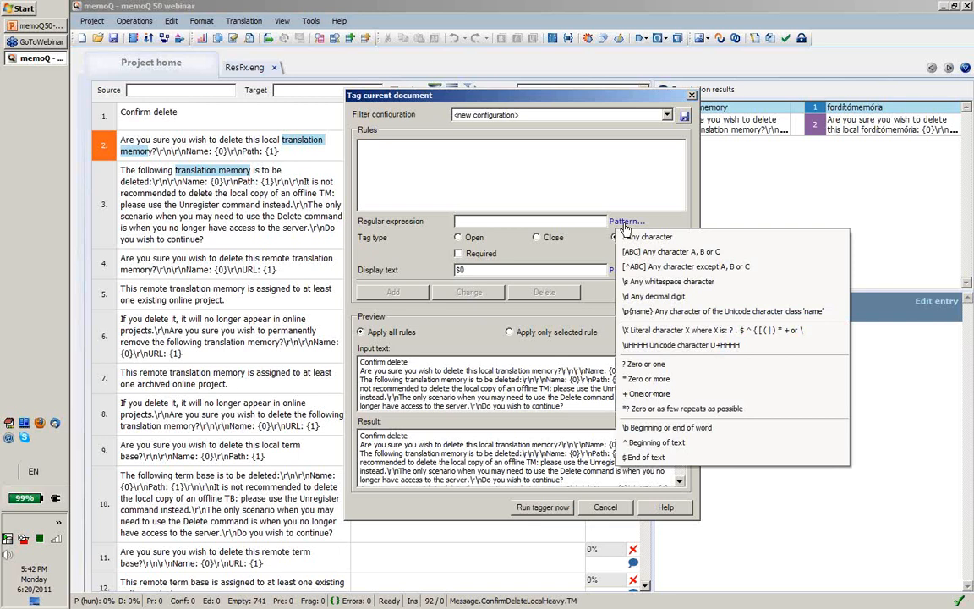
left_click(548, 223)
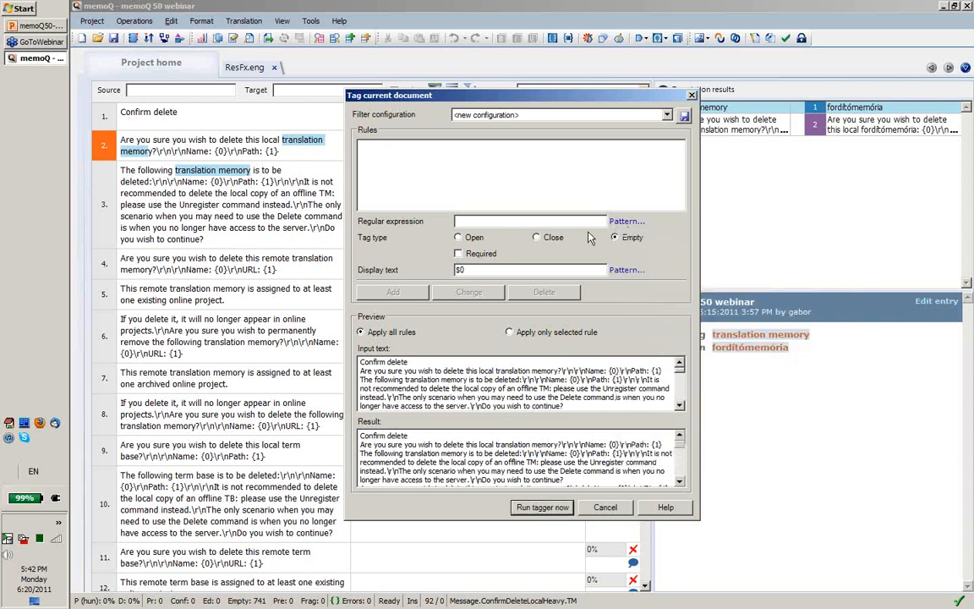
type("\\r\\\\n")
left_click(474, 270)
double_click(474, 270)
type("br")
left_click(393, 292)
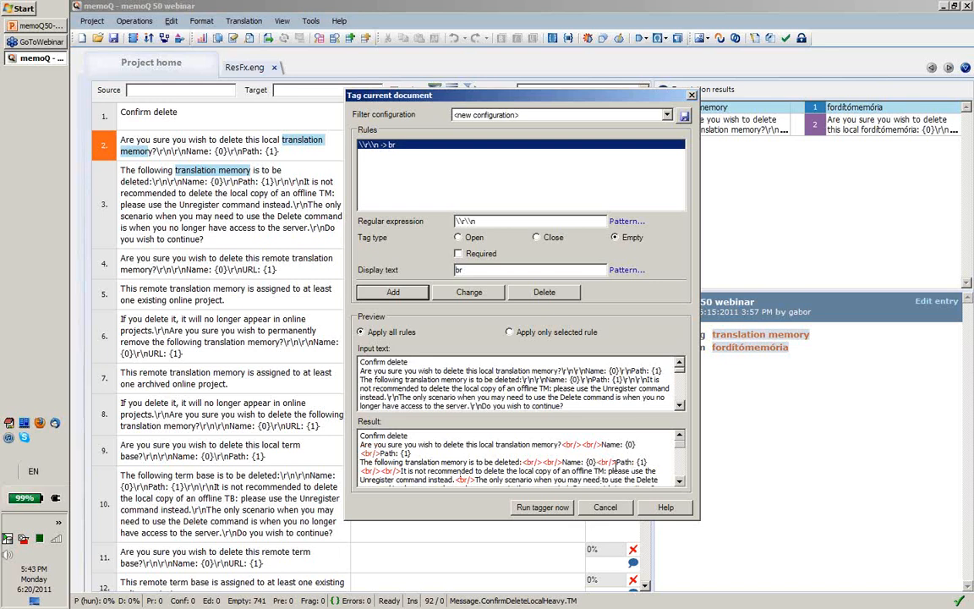
left_click_drag(562, 445, 584, 444)
left_click(585, 444)
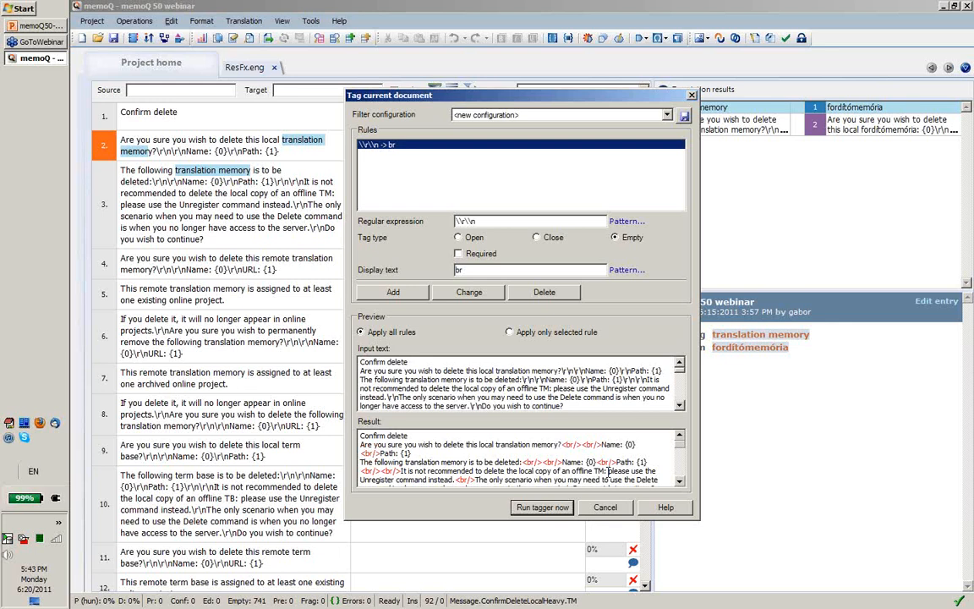
Step: Set the regular expression for the numbered placeholders to \{([0-9]+)\}
left_click_drag(513, 220, 412, 220)
type("\\{((")
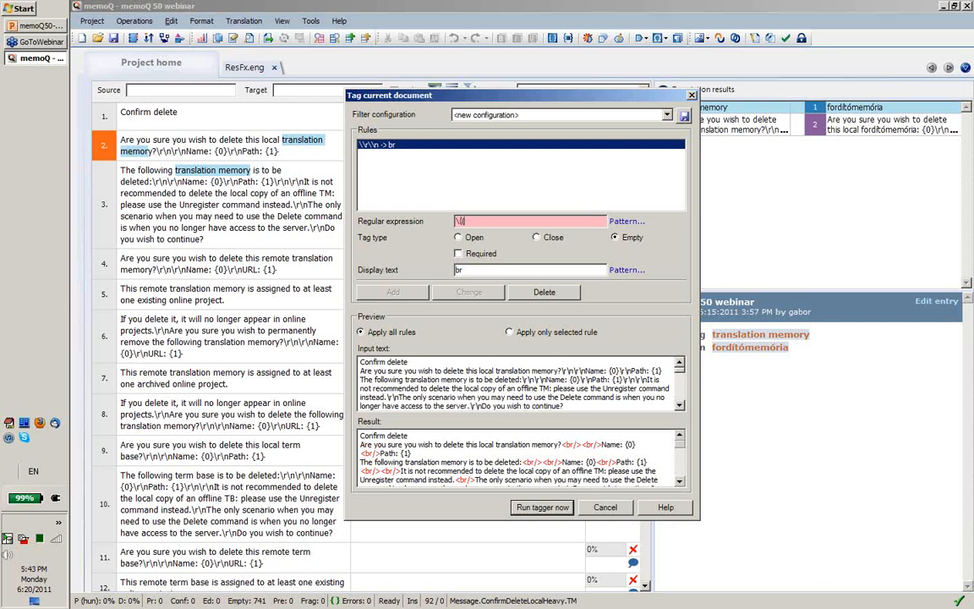
type("))d")
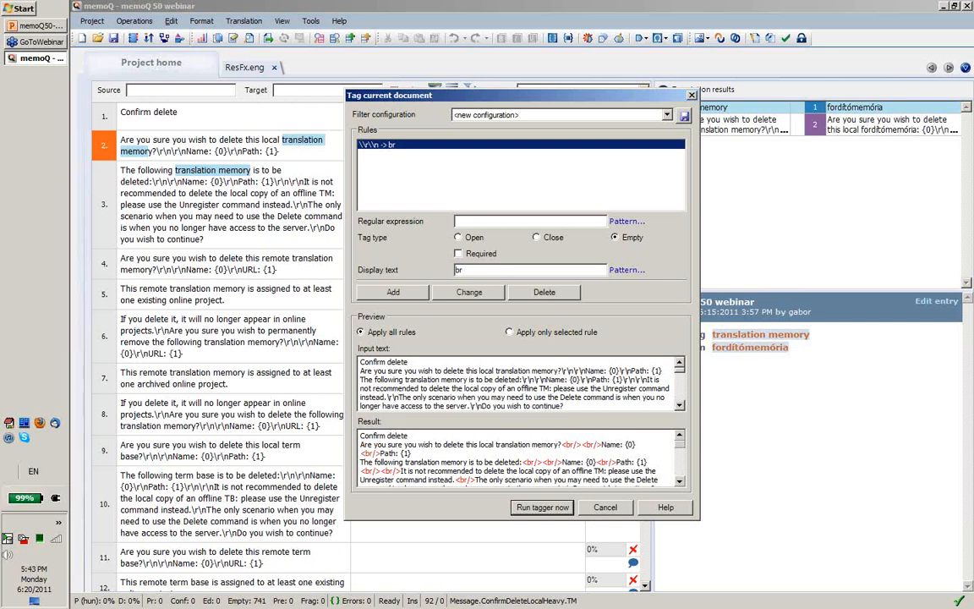
type("-9")
type("+")
type("\\}")
Step: Make the placeholder tag required, set its display text to ph$1, and add it as a second rule
left_click(457, 254)
left_click_drag(478, 271, 378, 270)
type("ph")
left_click(626, 269)
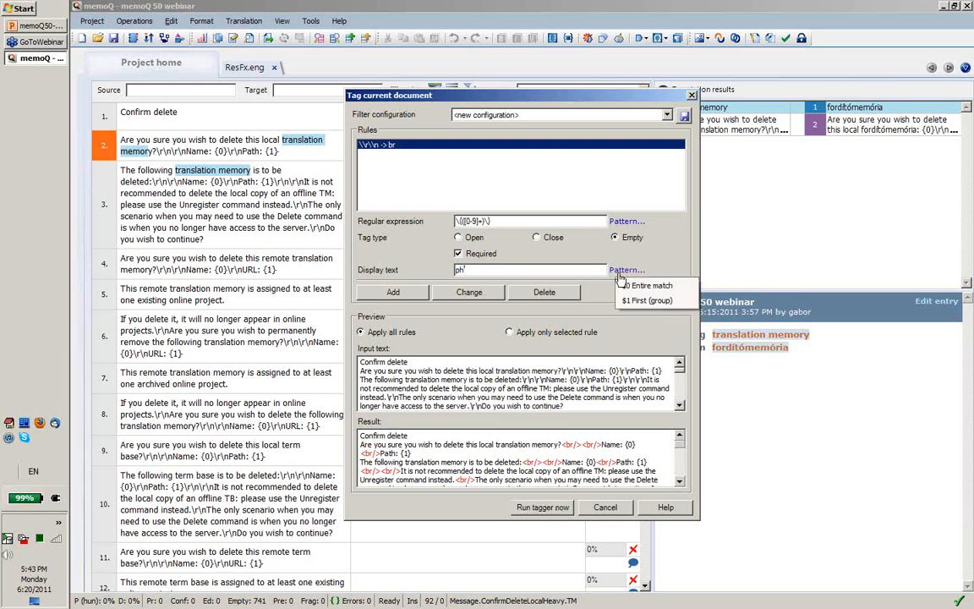
left_click(638, 301)
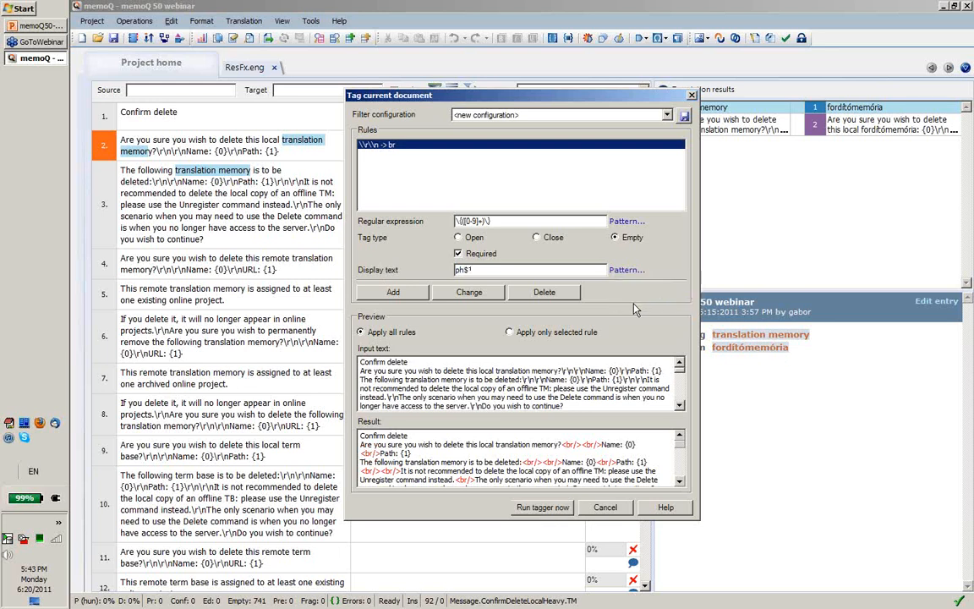
left_click(382, 293)
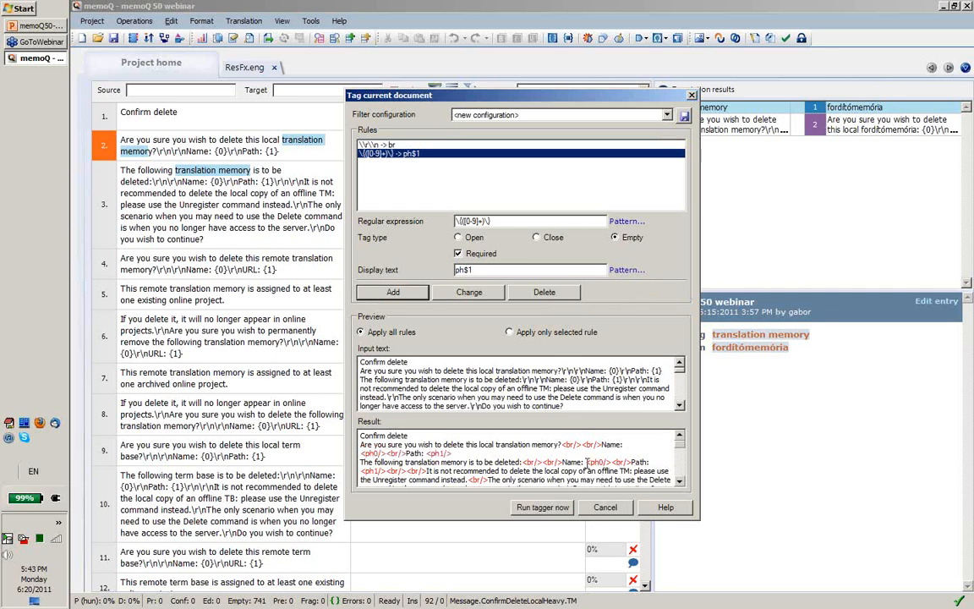
left_click_drag(587, 464, 611, 470)
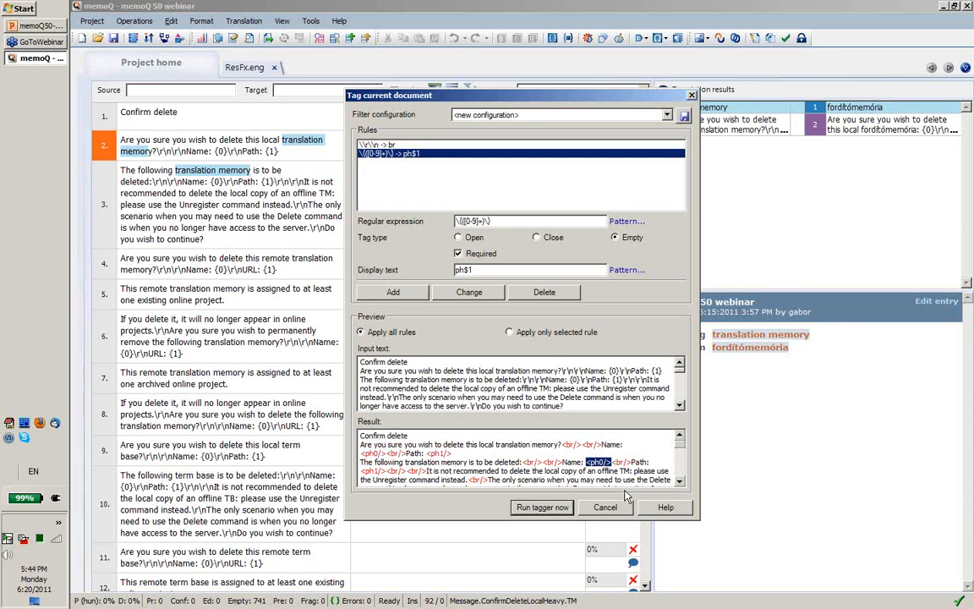
Step: Save the two tagging rules as a filter configuration named "SW placeholders"
left_click(540, 508)
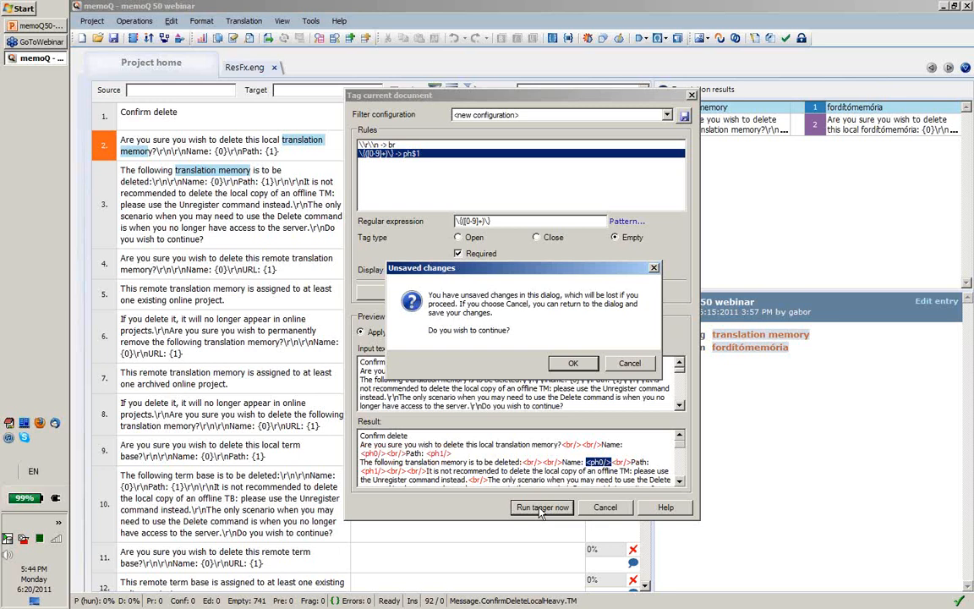
left_click(628, 364)
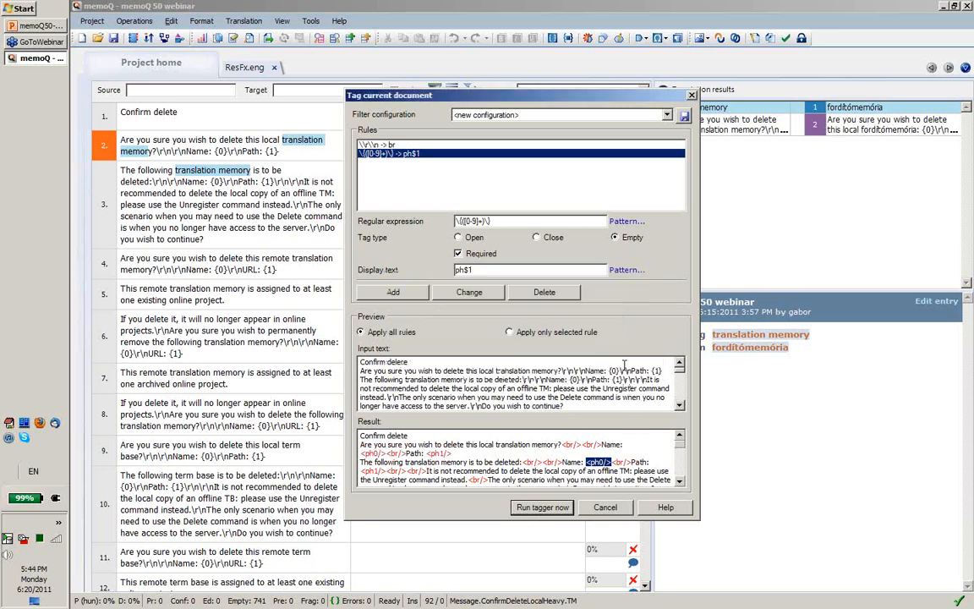
left_click(684, 116)
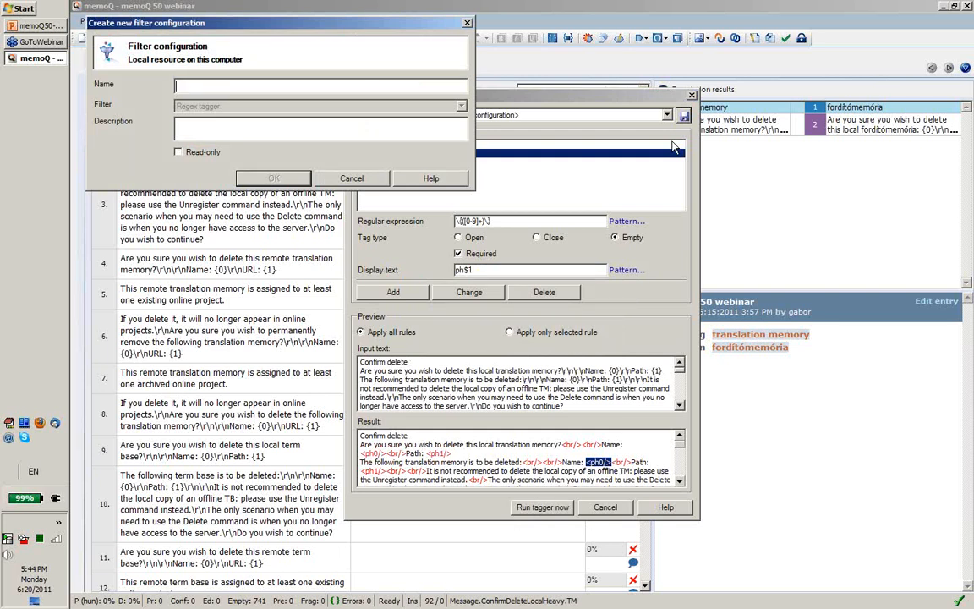
type("SW placehold")
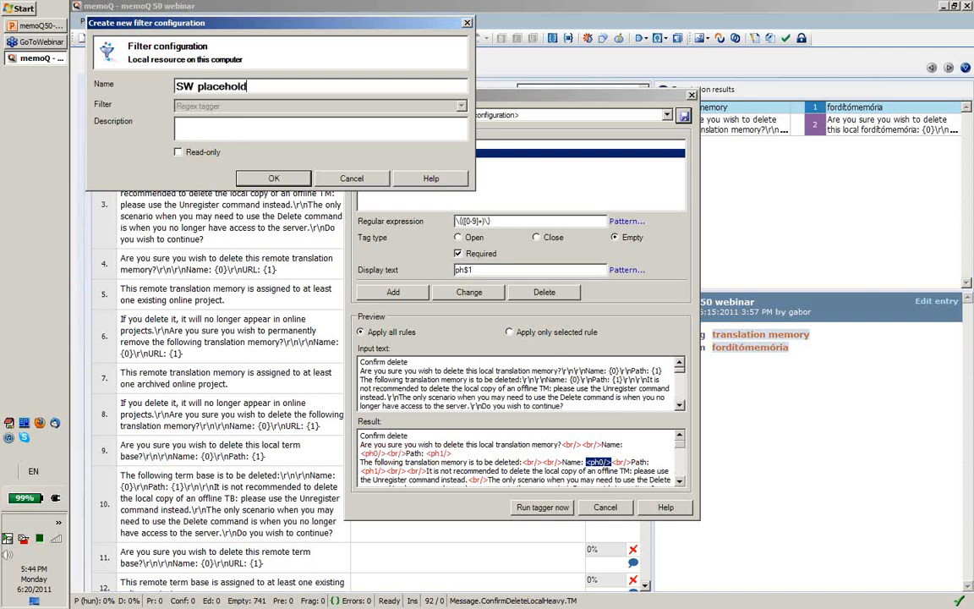
type("ers")
key("Return")
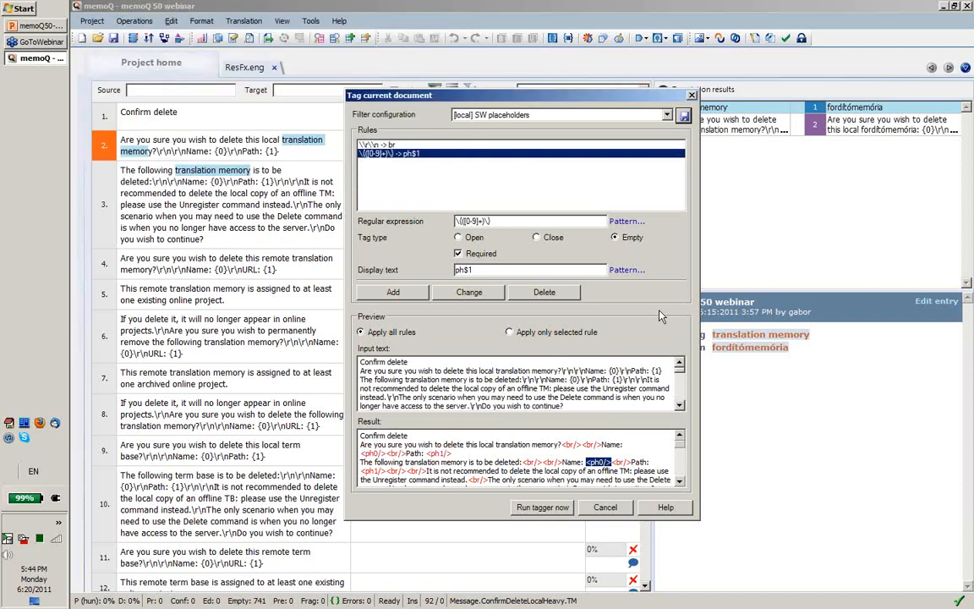
Step: Run the tagger on ResFx.eng with the saved rules, undo the tagging, and close the document
left_click(545, 507)
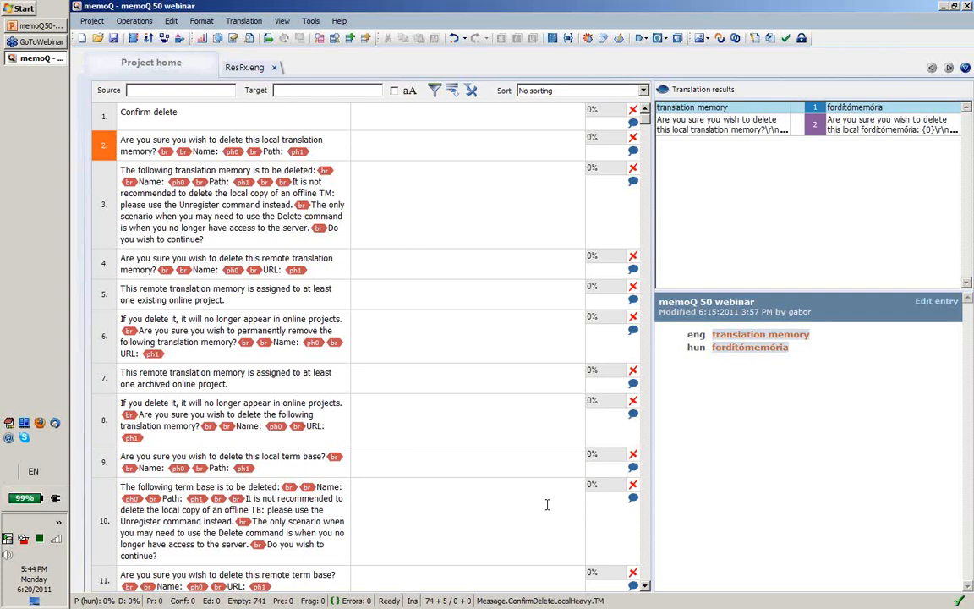
key("ctrl+z")
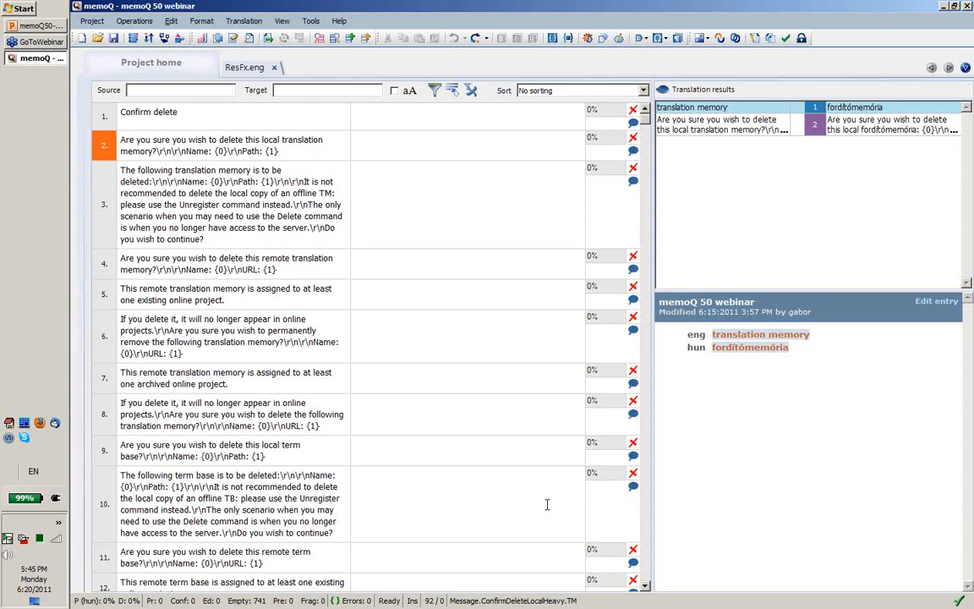
left_click(274, 67)
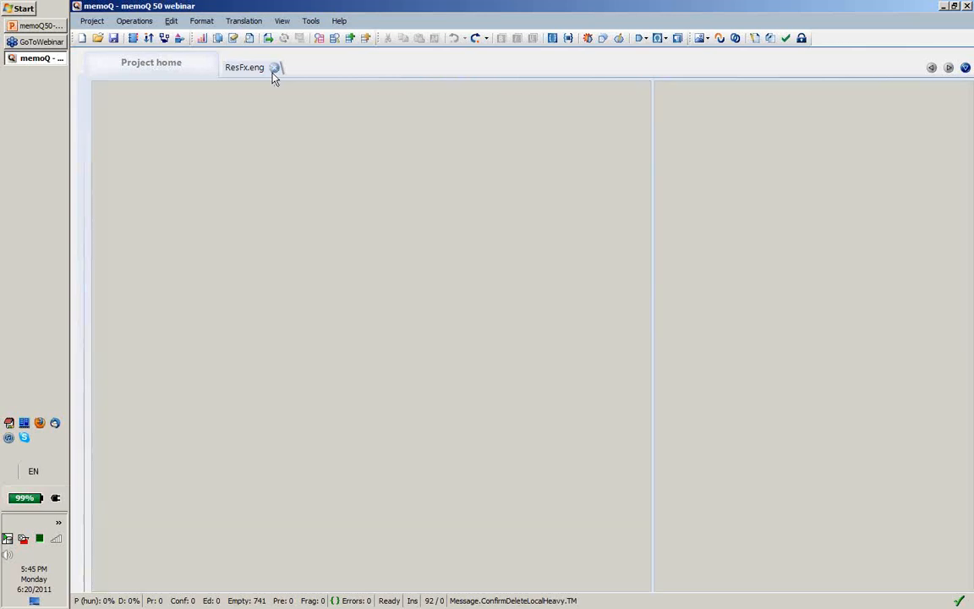
Step: Start reimporting ResFx.eng with changed settings from the same source file, using the .NET resource filter (XML)
right_click(283, 175)
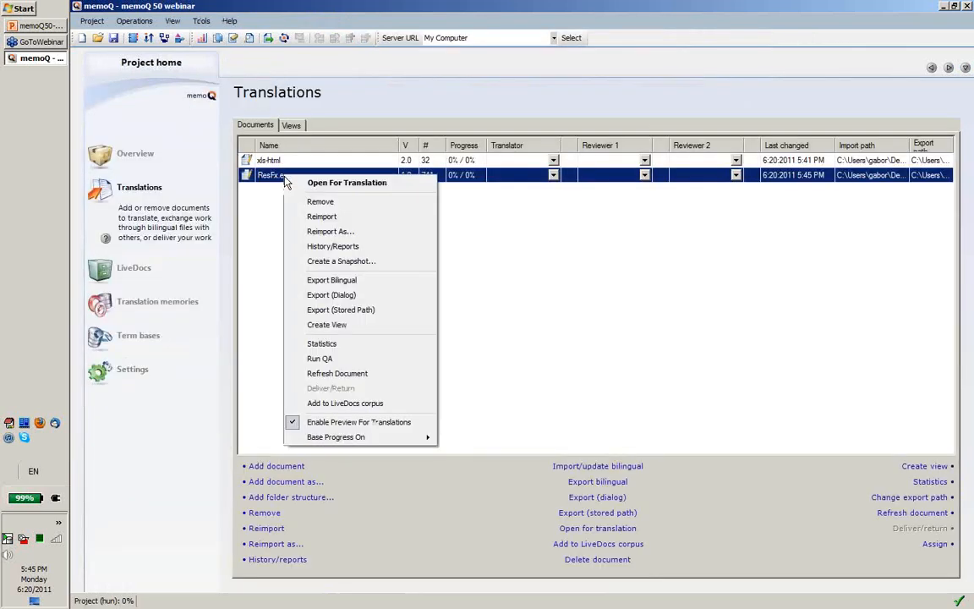
left_click(318, 233)
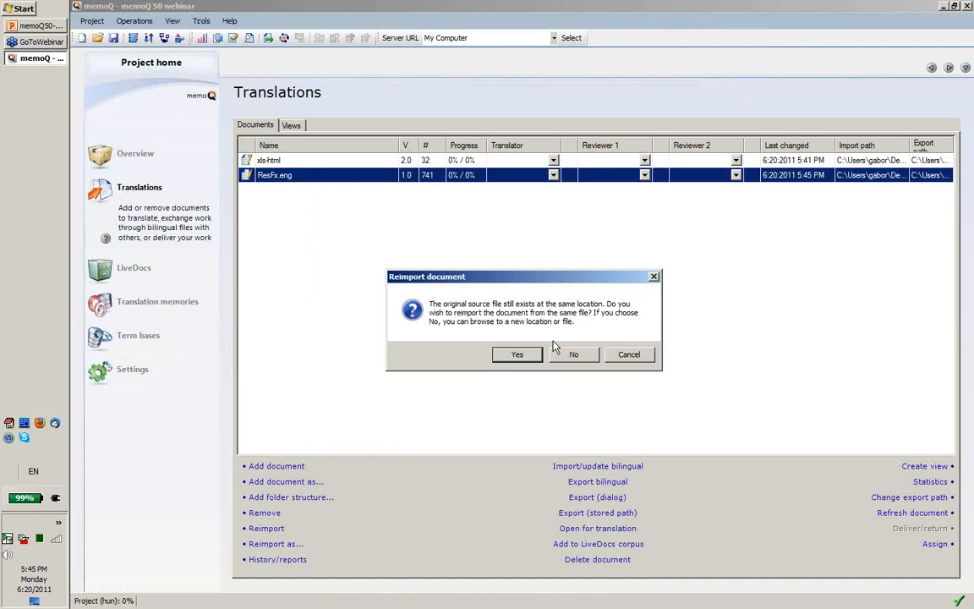
left_click(526, 359)
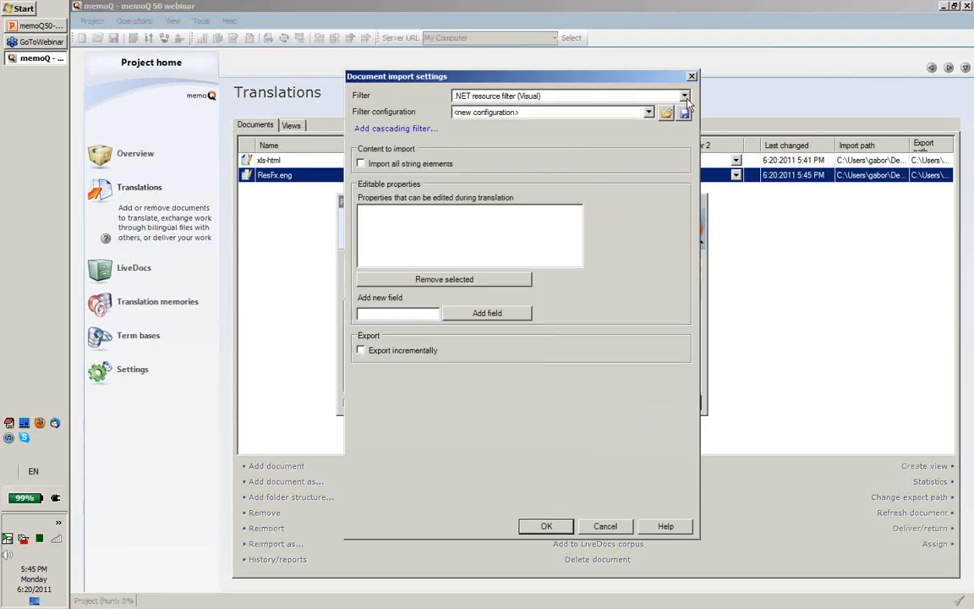
left_click(614, 95)
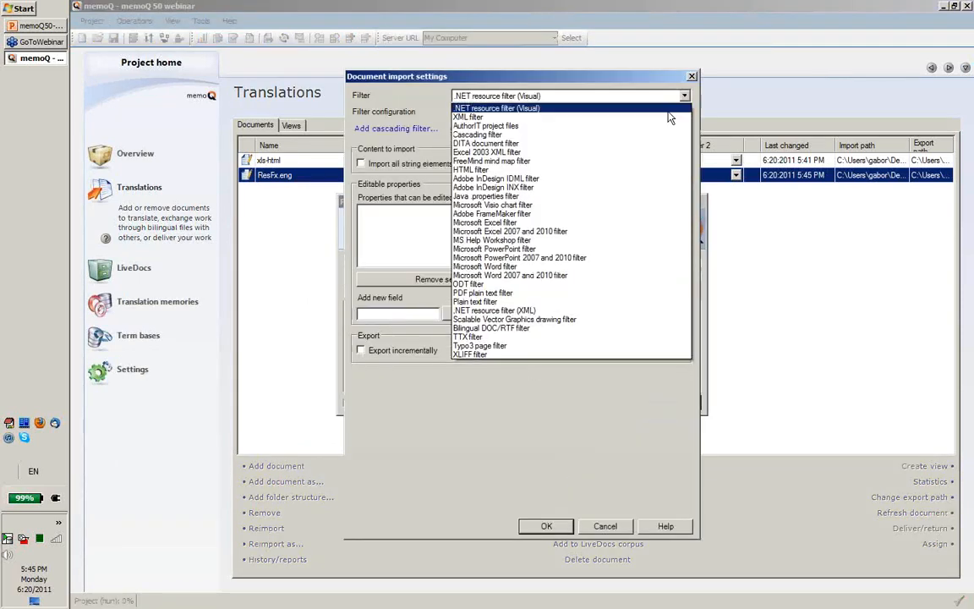
left_click(503, 311)
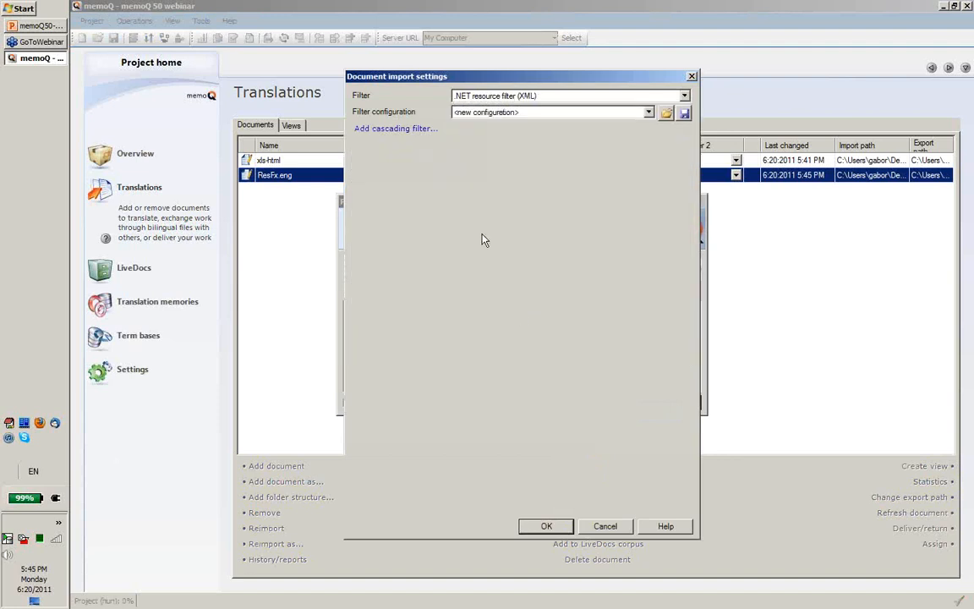
Step: Add the Regex tagger with the SW placeholders configuration as a cascading filter, and cancel the reimport
left_click(393, 131)
left_click(510, 294)
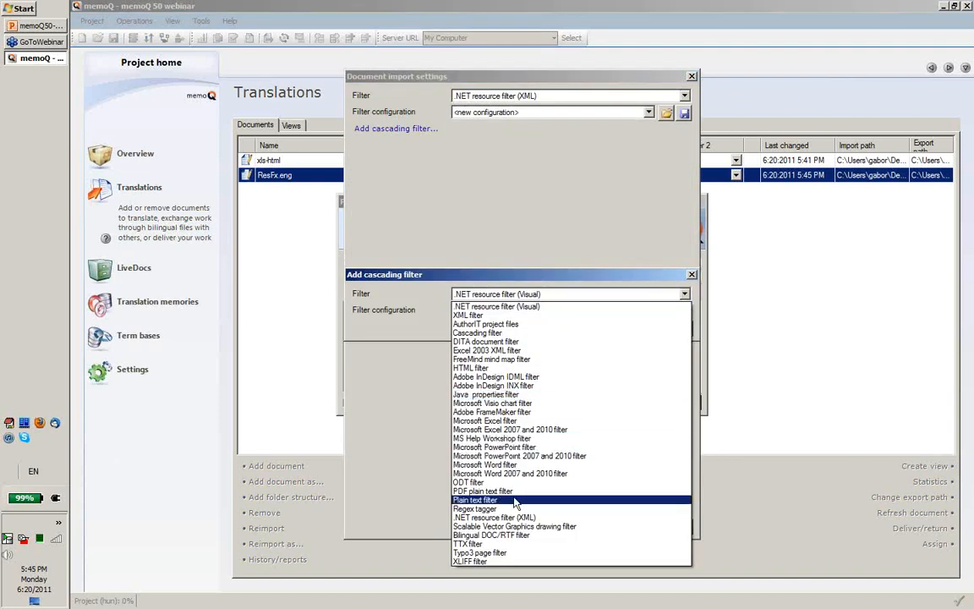
left_click(475, 508)
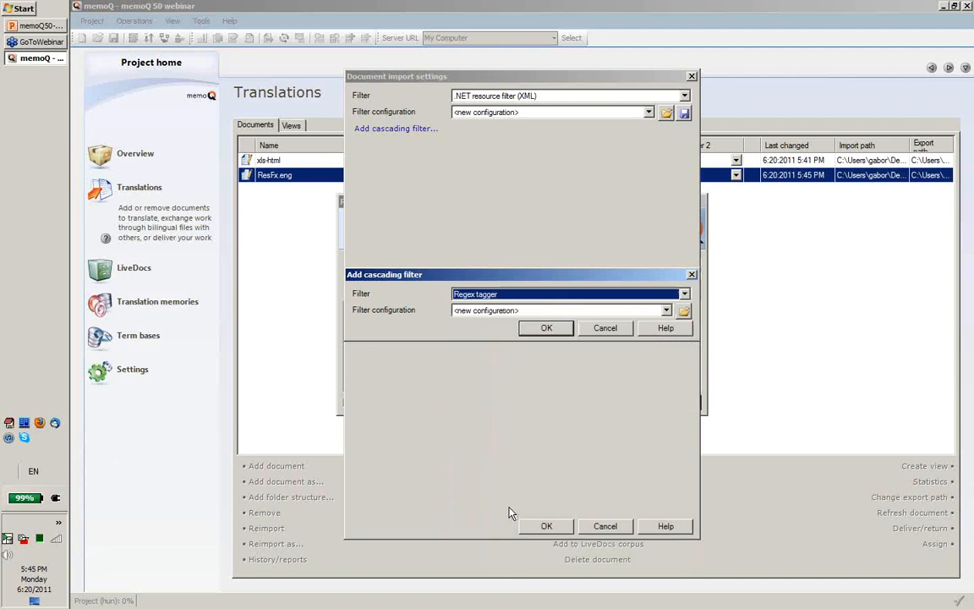
left_click(536, 311)
left_click(530, 331)
left_click(533, 330)
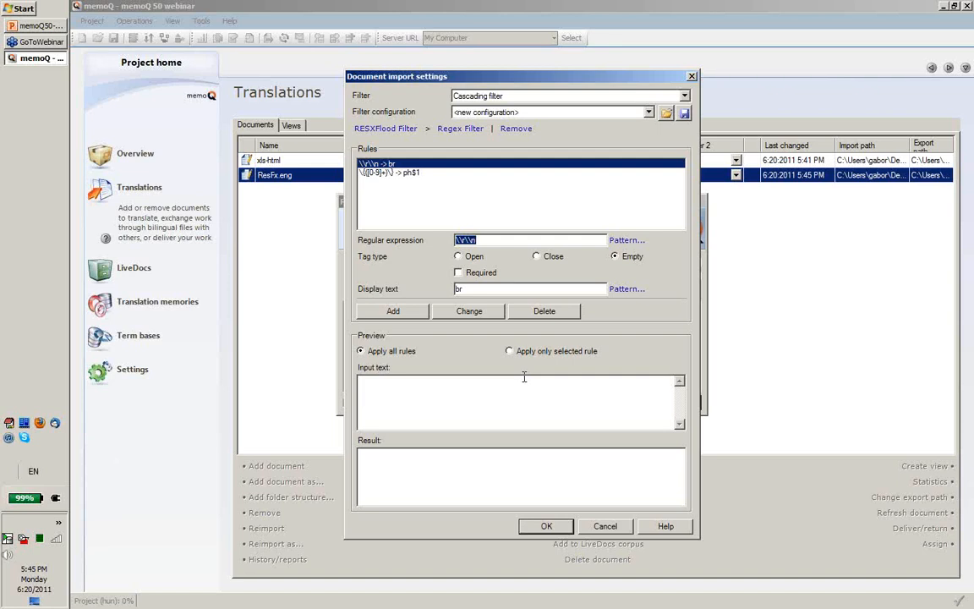
left_click(605, 526)
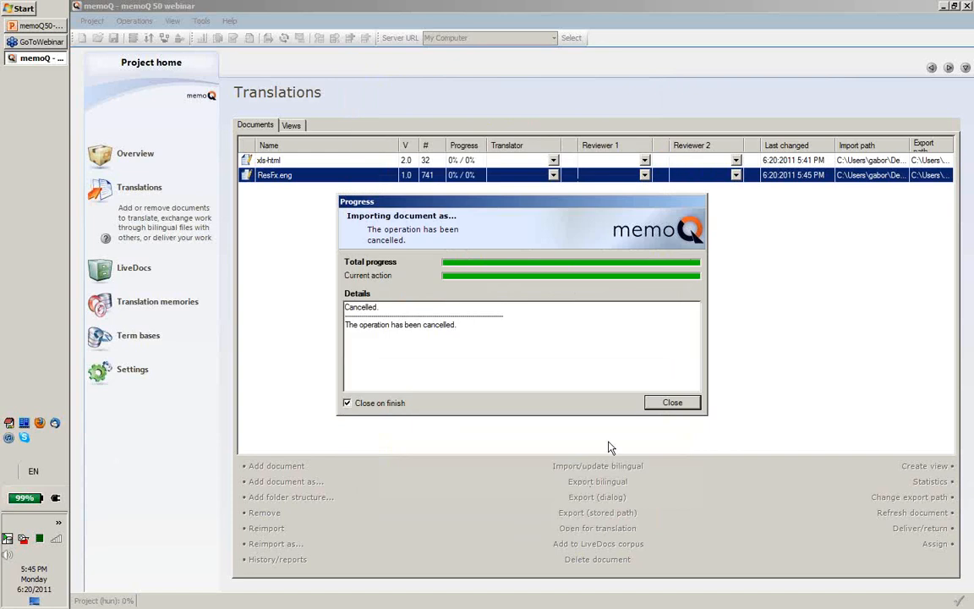
left_click(664, 403)
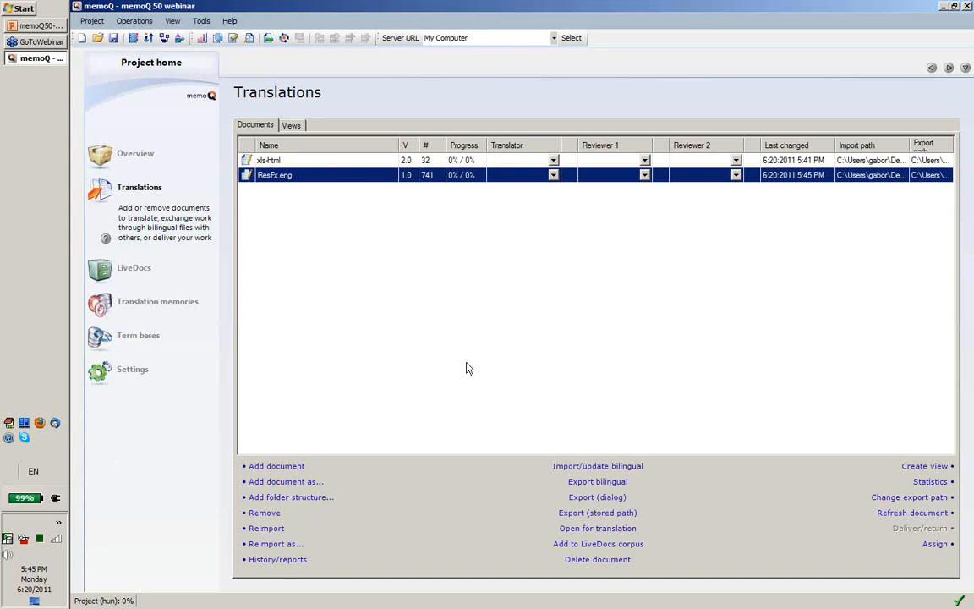
Step: Close the current project and list the projects on the kilgray.doesntexist.com server
left_click(92, 20)
left_click(117, 80)
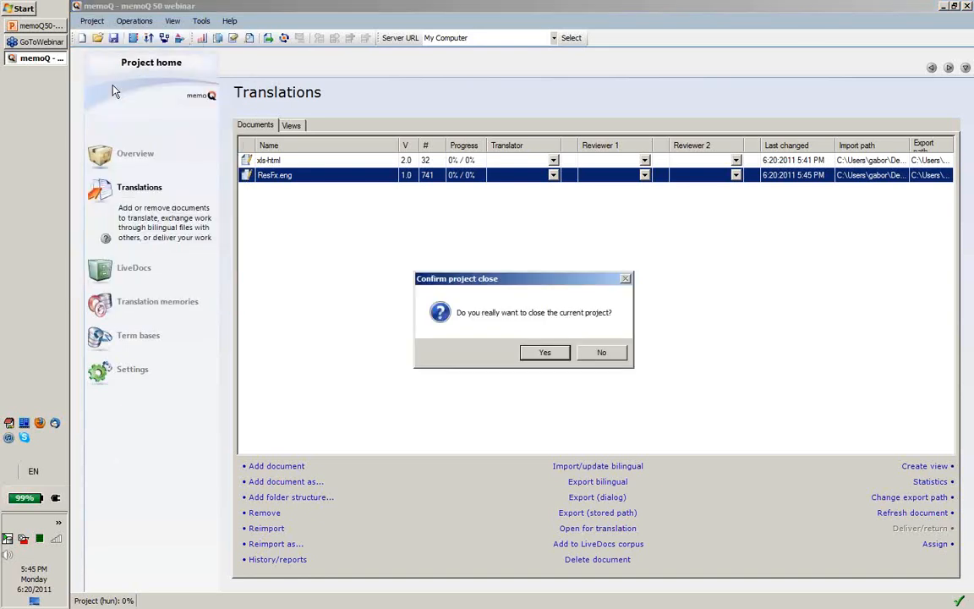
left_click(541, 352)
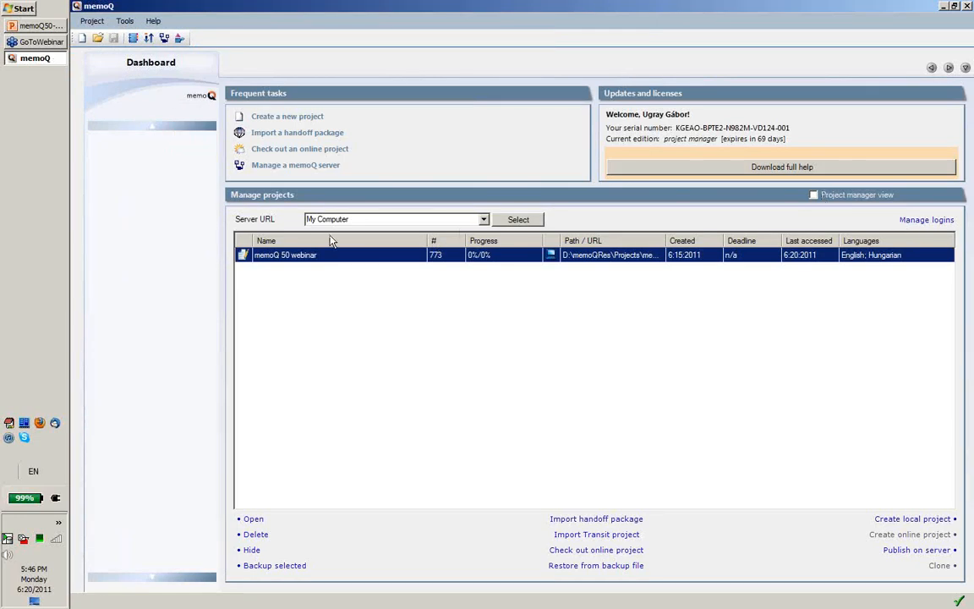
left_click(483, 220)
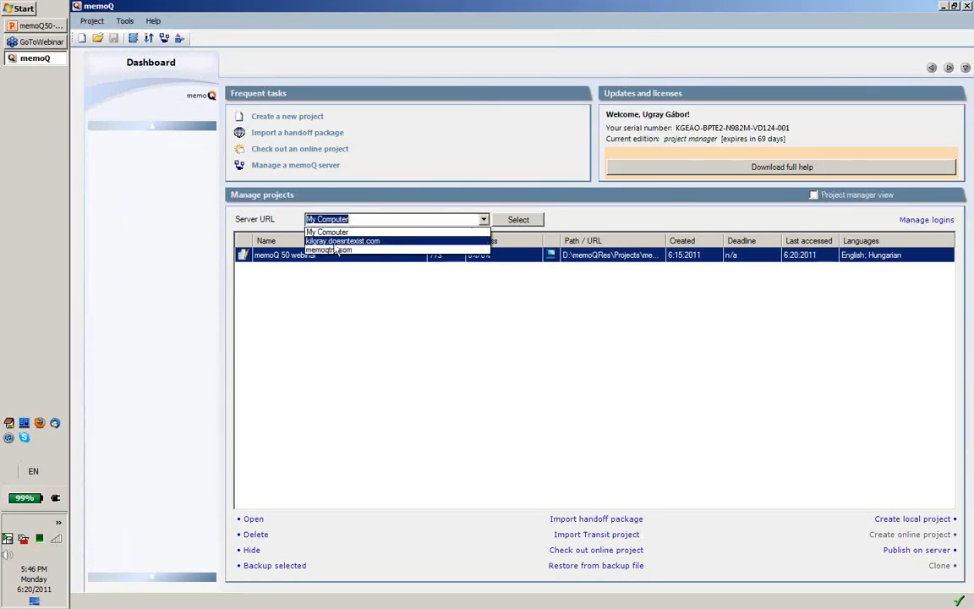
left_click(355, 239)
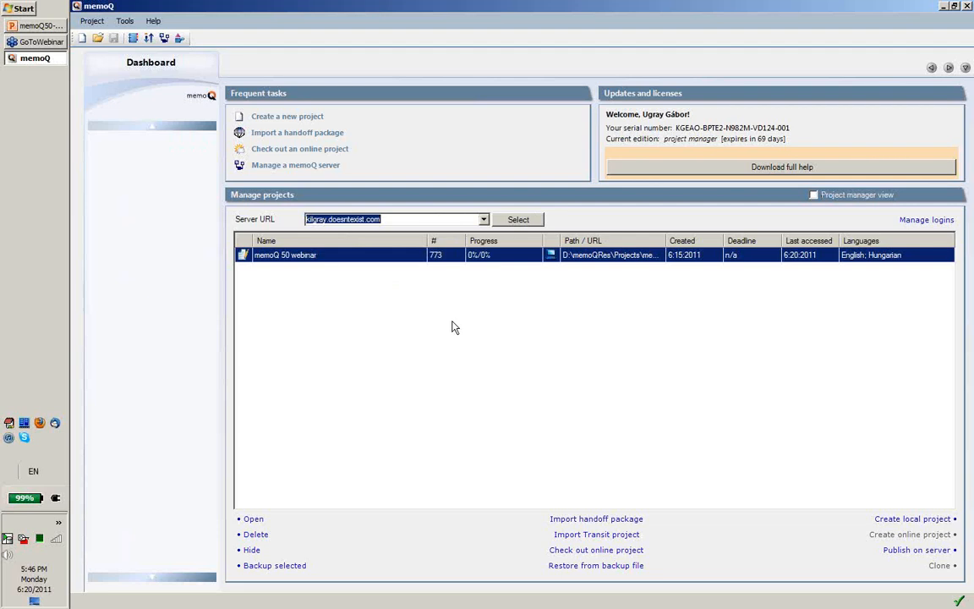
left_click(520, 222)
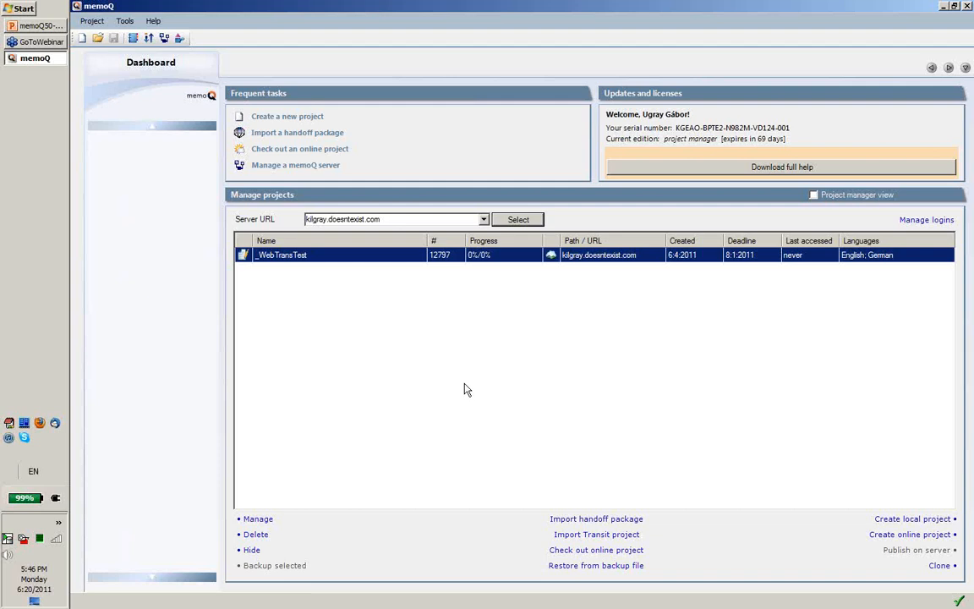
Step: Open the _WebTransTest online project, review its overview and reports, and close the project window
double_click(288, 256)
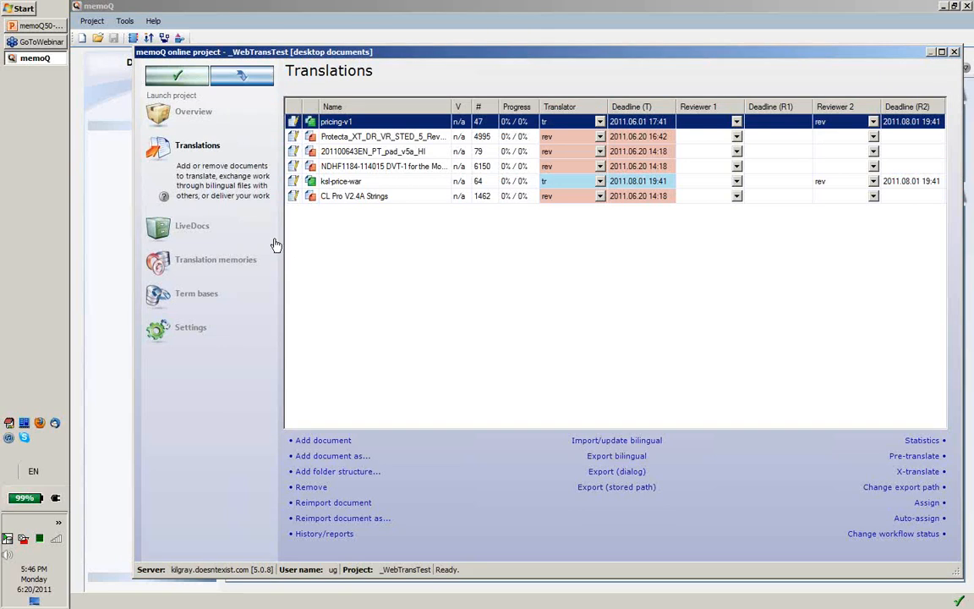
left_click(203, 125)
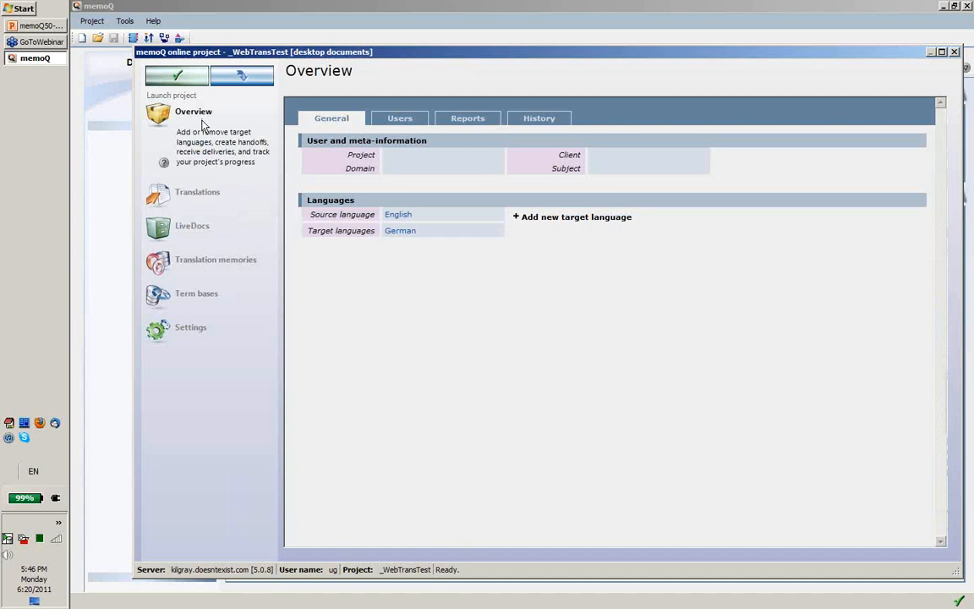
left_click(472, 123)
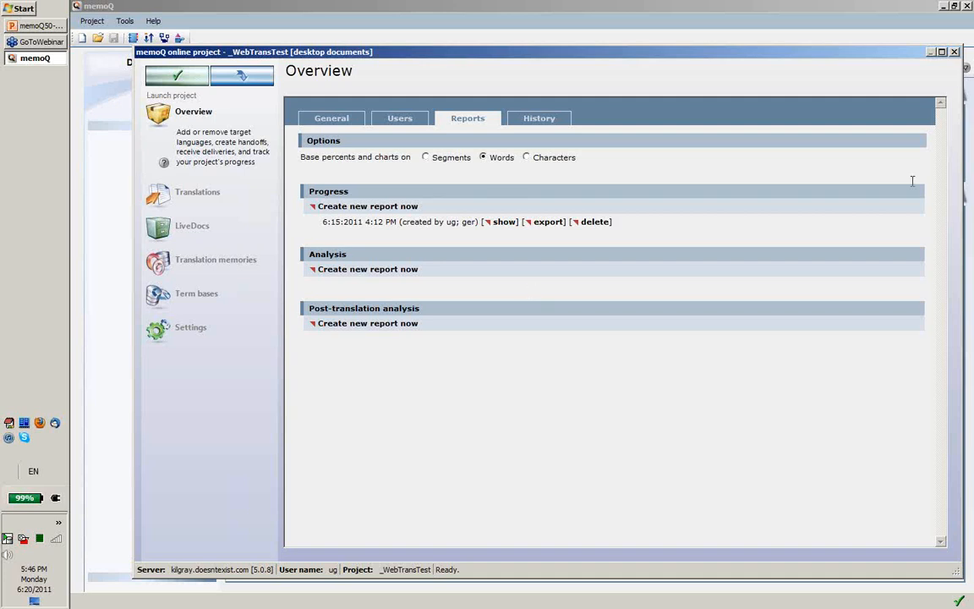
left_click(954, 53)
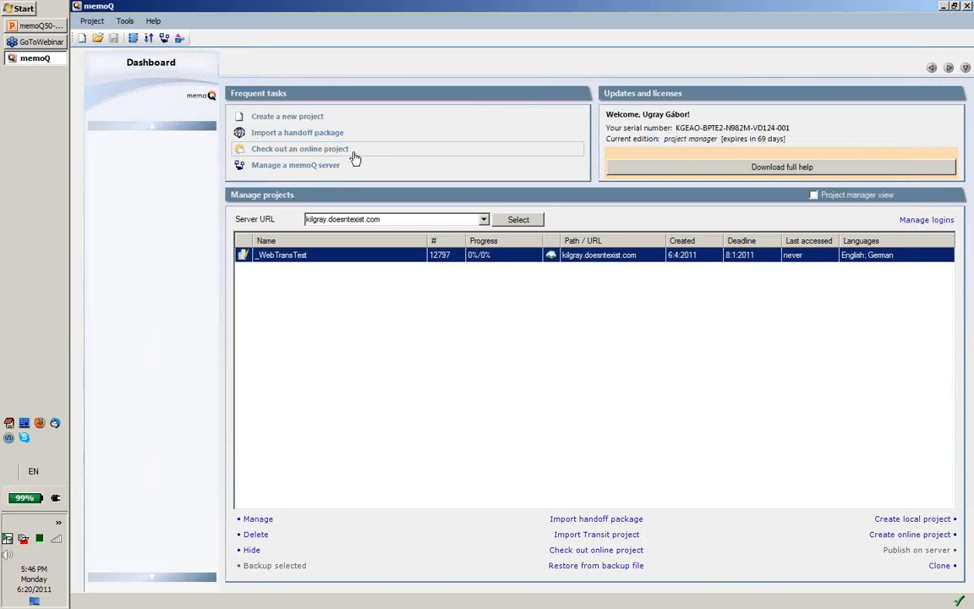
Step: Switch to Firefox, load the memoQWeb login page, and log in with the translator's user name and password
left_click(52, 421)
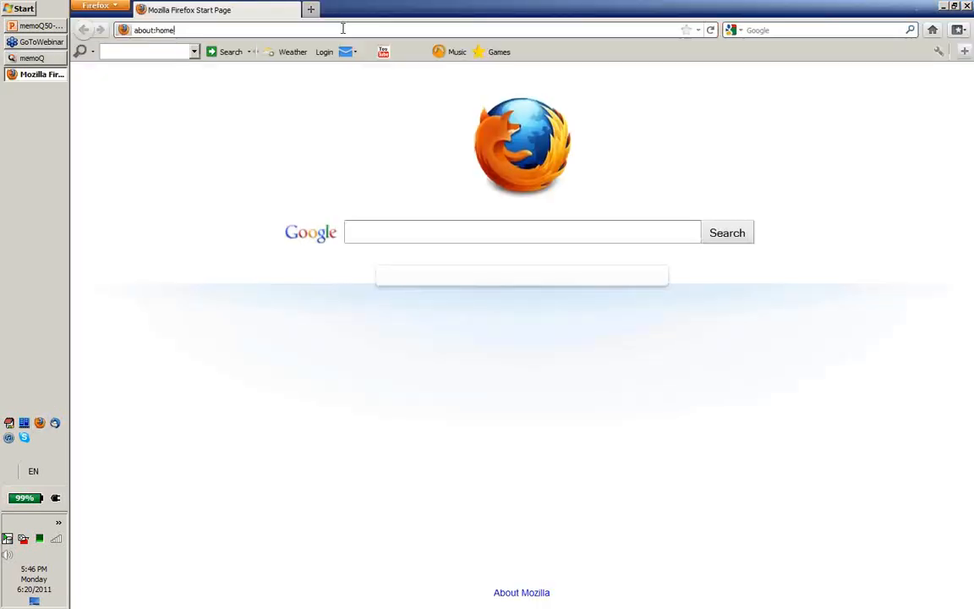
type("mqw")
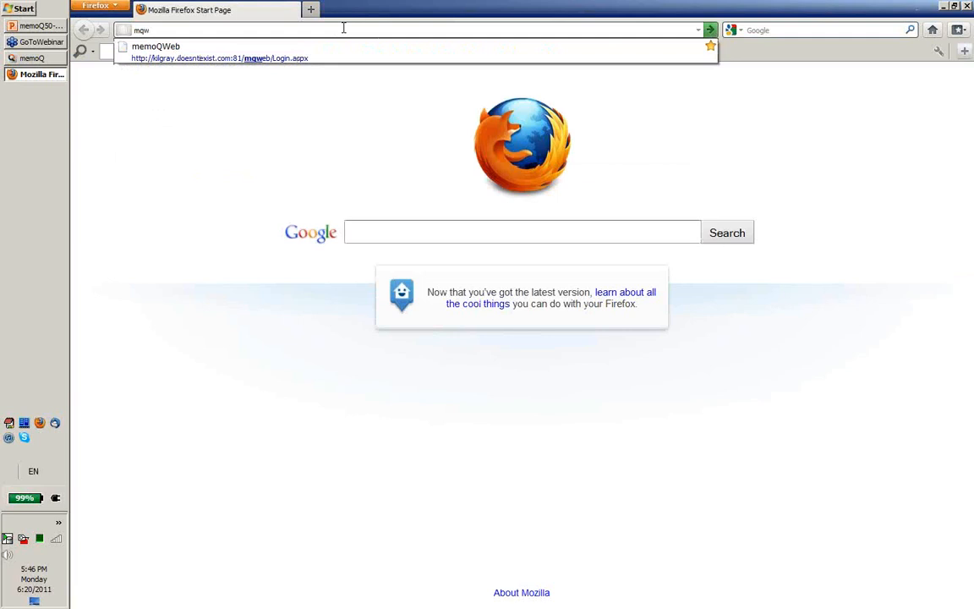
key("Down")
key("Return")
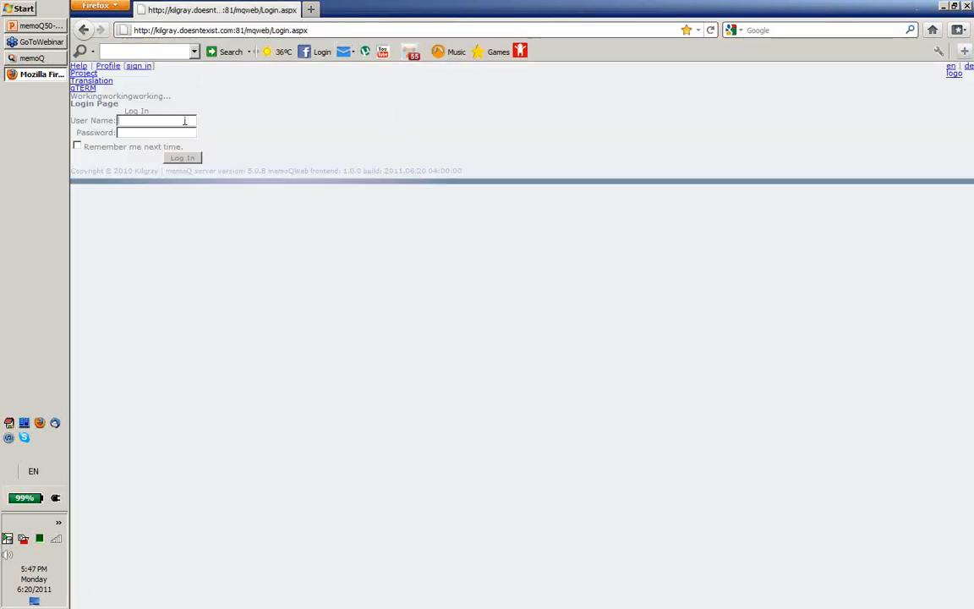
type("tr")
key("Tab")
type("*****")
key("Return")
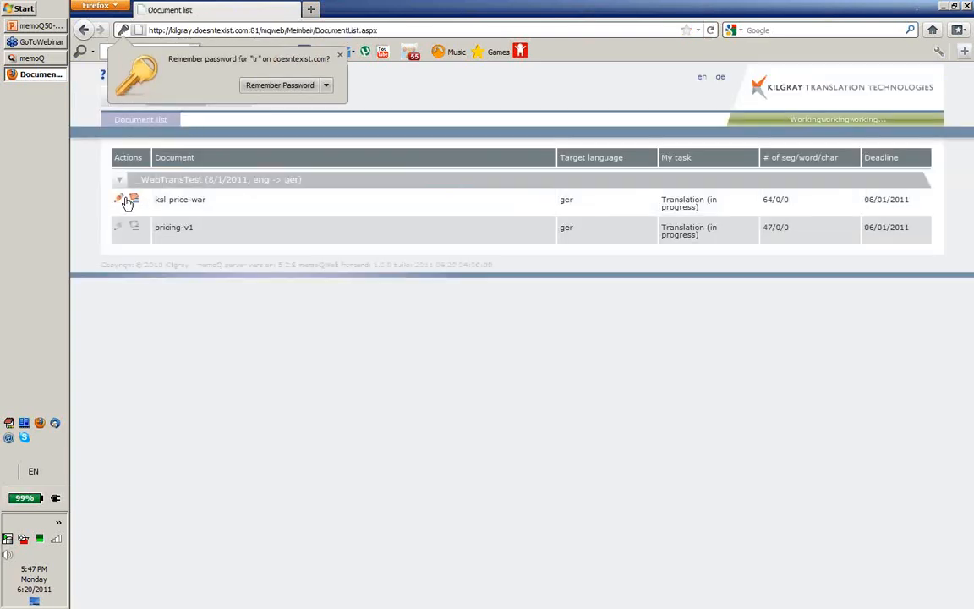
Step: Open ksl-price-war for translation, widen the translation results pane, and confirm segment 1 with the text "kjdj f"
left_click(123, 201)
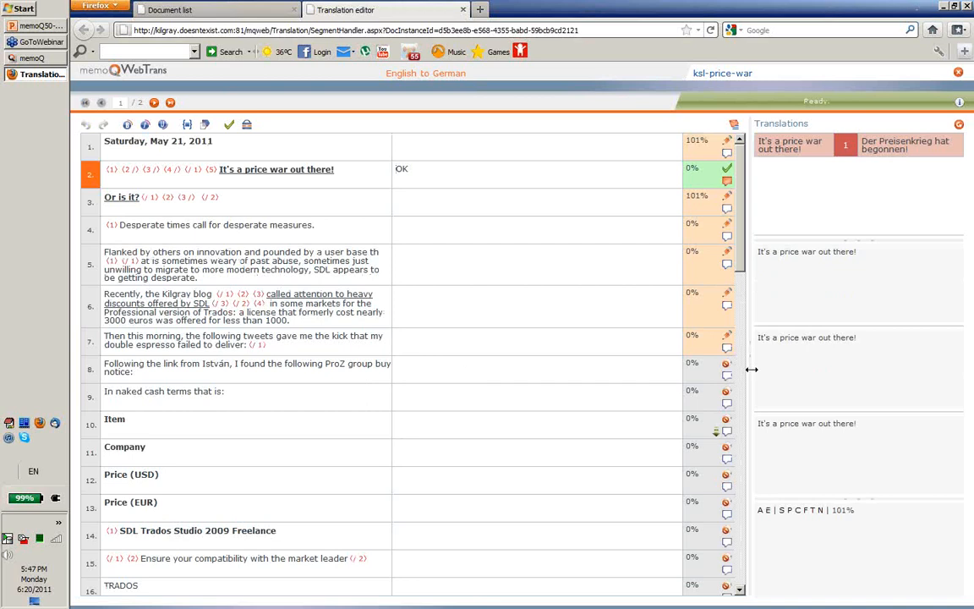
left_click_drag(751, 369, 728, 368)
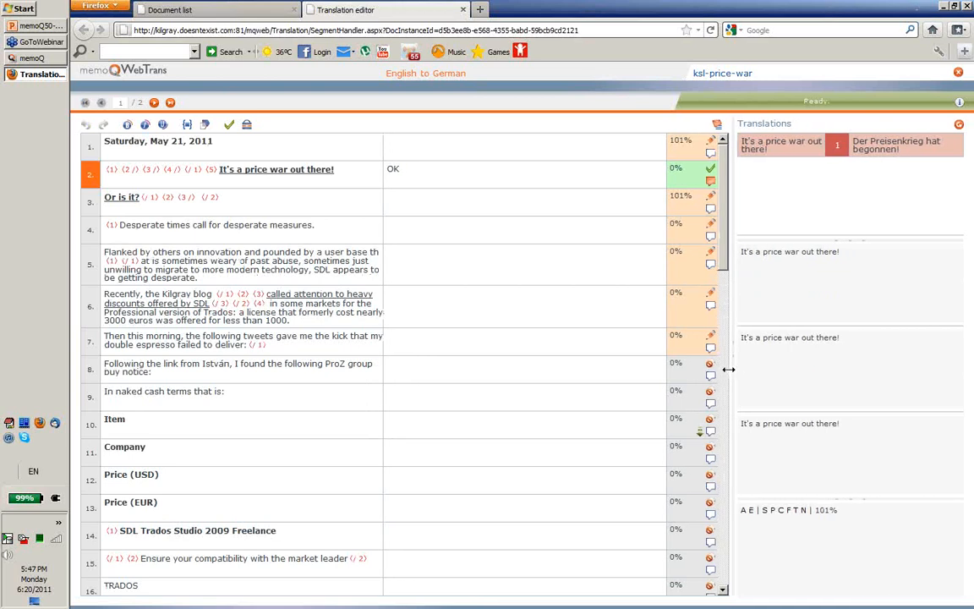
left_click(522, 151)
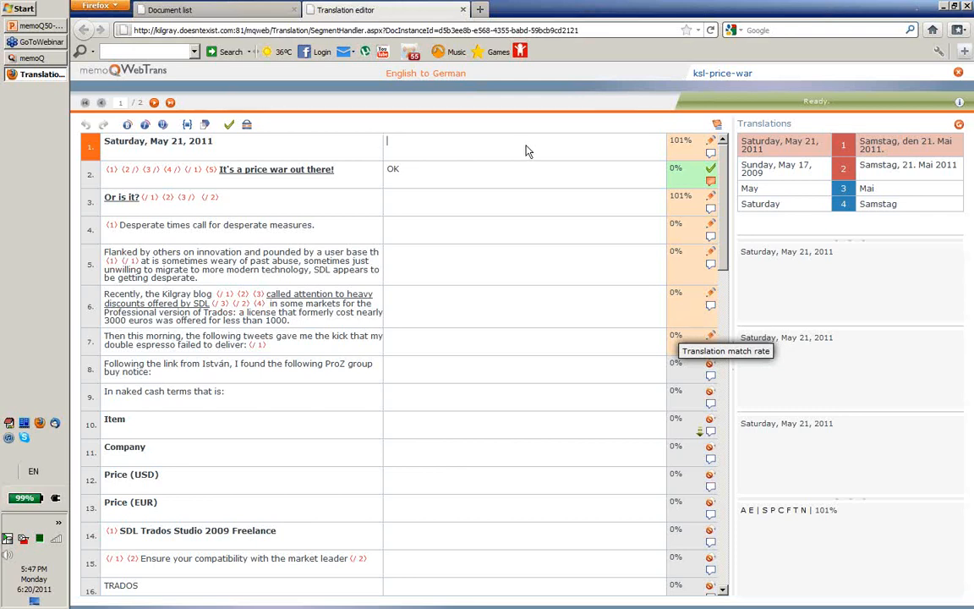
left_click(771, 190)
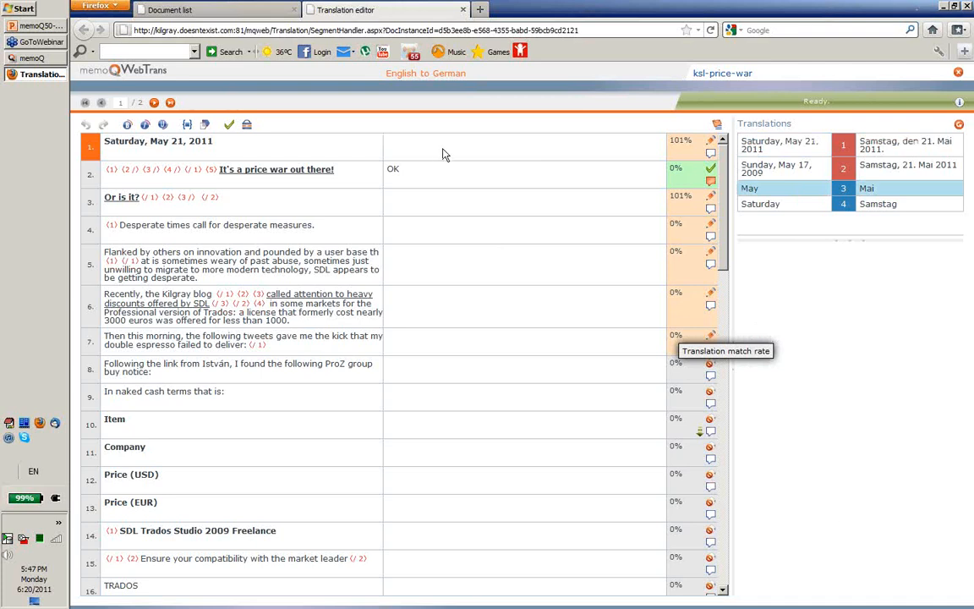
type("kjdj {")
key("ctrl+Return")
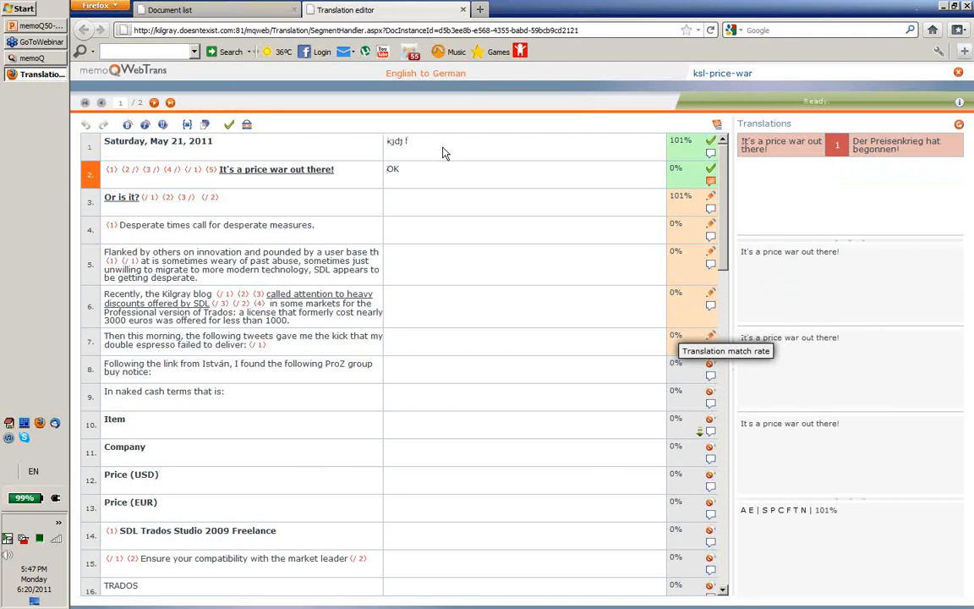
Step: Close the web editor and browser, and open the memoQ 50 webinar project from My Computer in memoQ
left_click(462, 10)
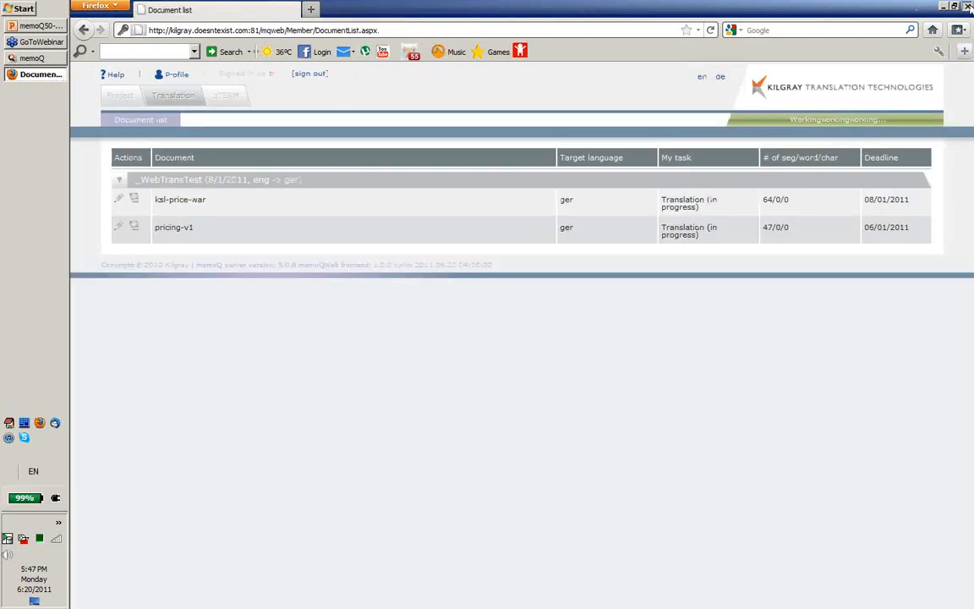
key("ctrl+w")
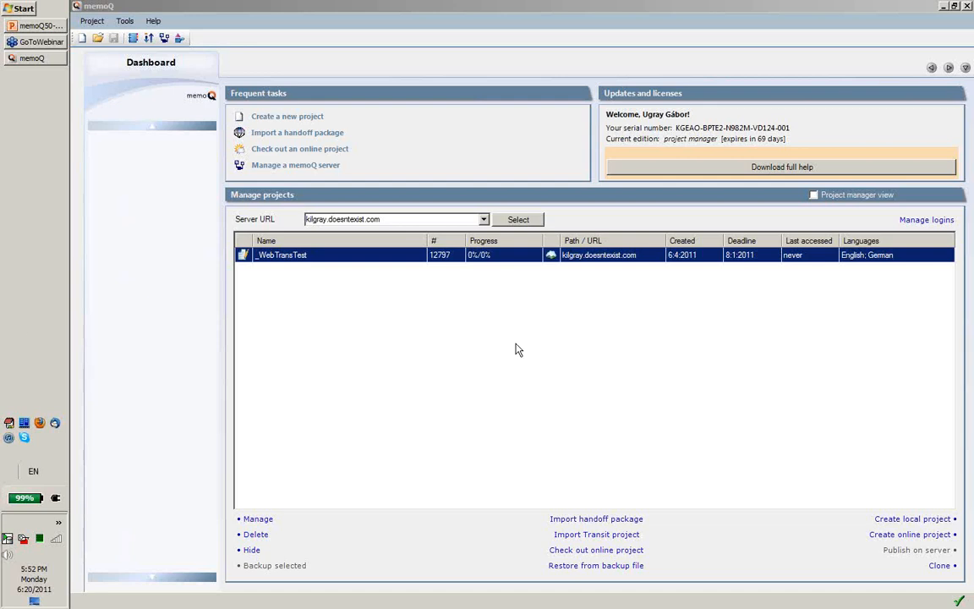
left_click(422, 219)
left_click(478, 243)
left_click(511, 219)
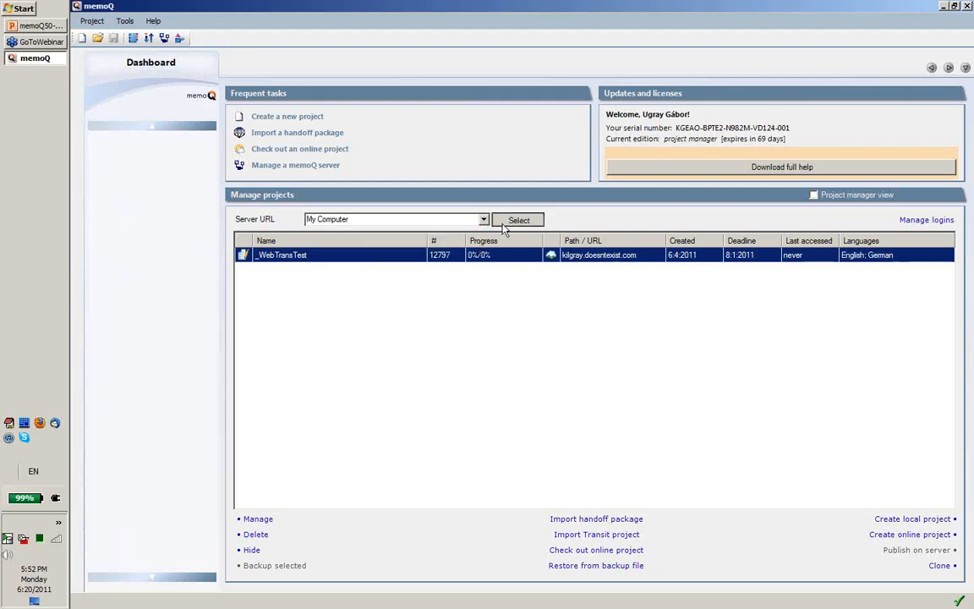
double_click(330, 260)
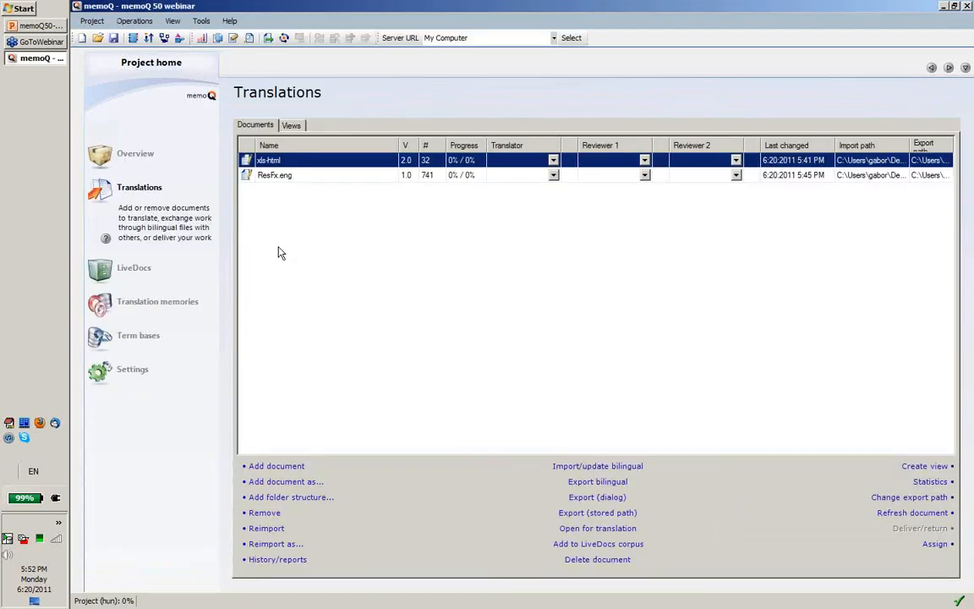
Step: Open the existing "webinar extraction" term extraction session
left_click(122, 21)
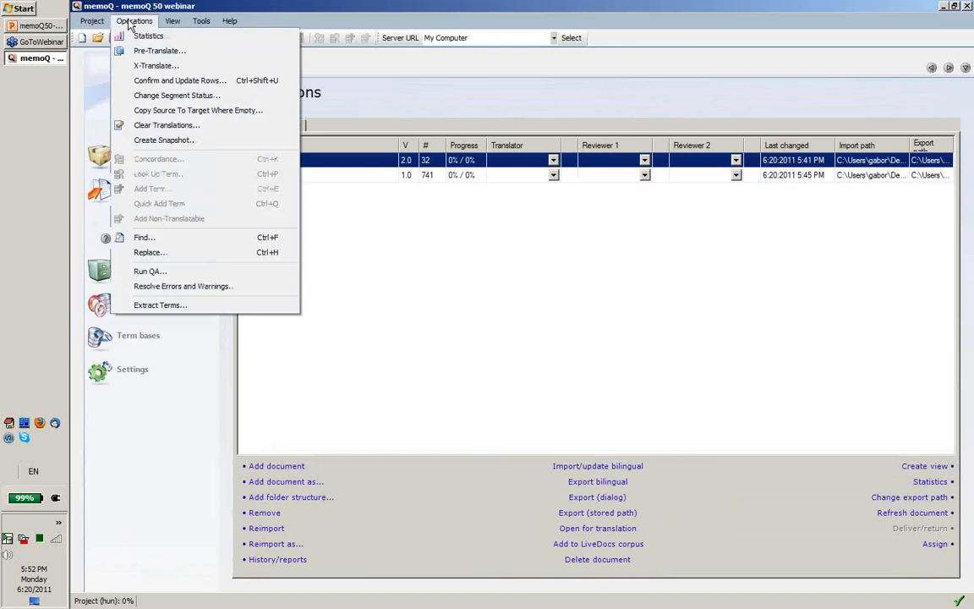
left_click(180, 313)
double_click(235, 124)
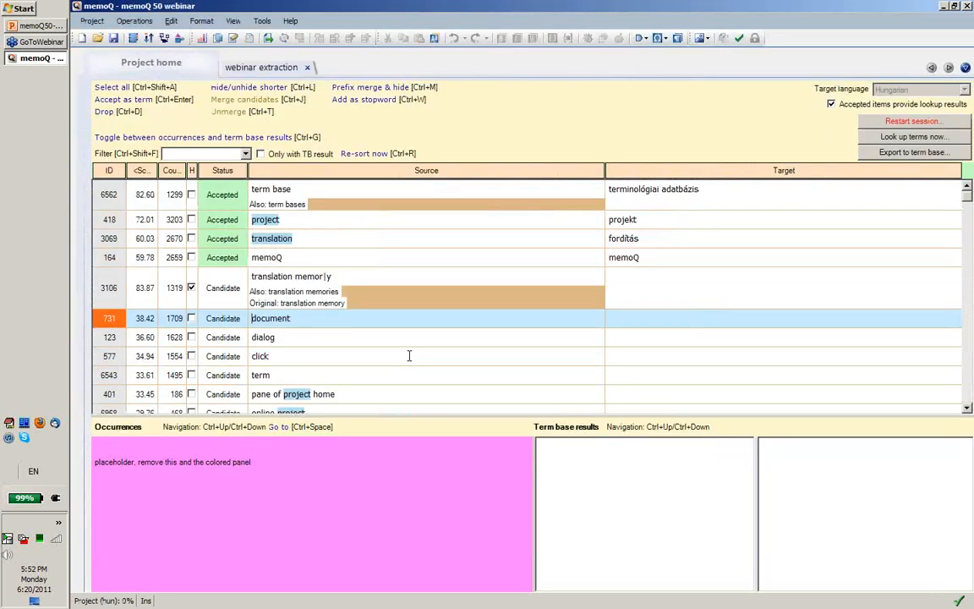
Step: Check which term base is available for exporting the accepted terms, and close the export settings without exporting
left_click(919, 155)
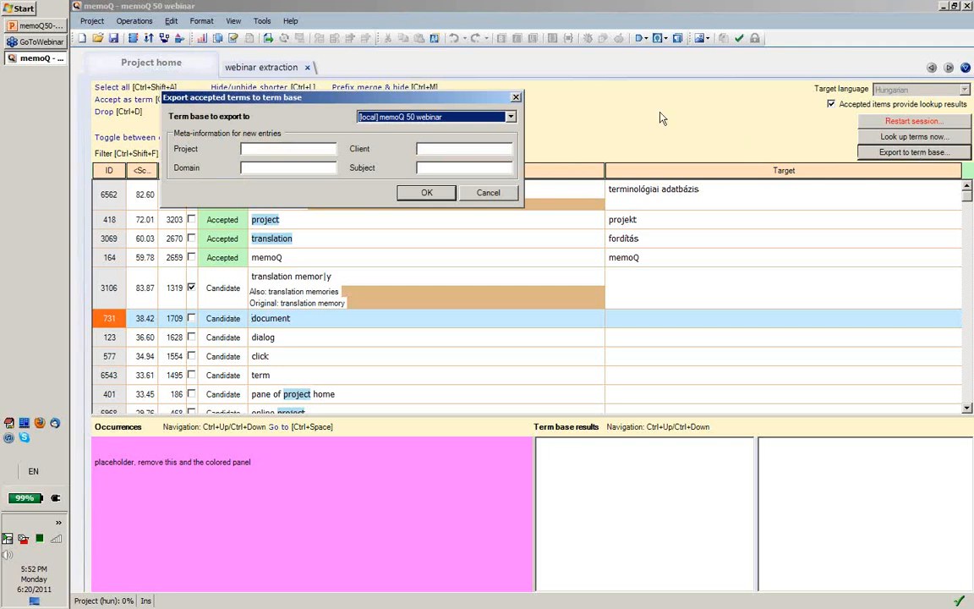
left_click(510, 117)
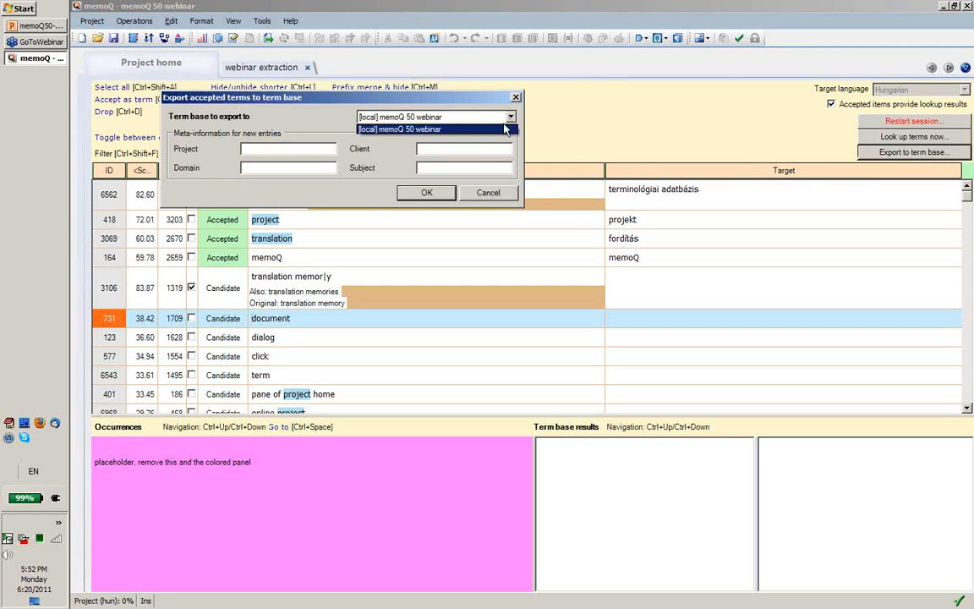
left_click(503, 128)
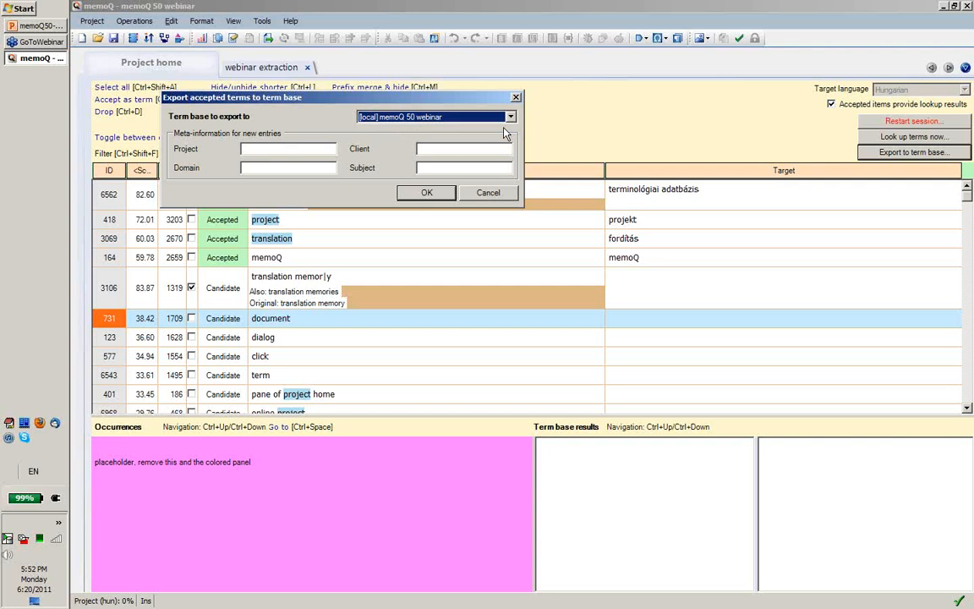
left_click(488, 194)
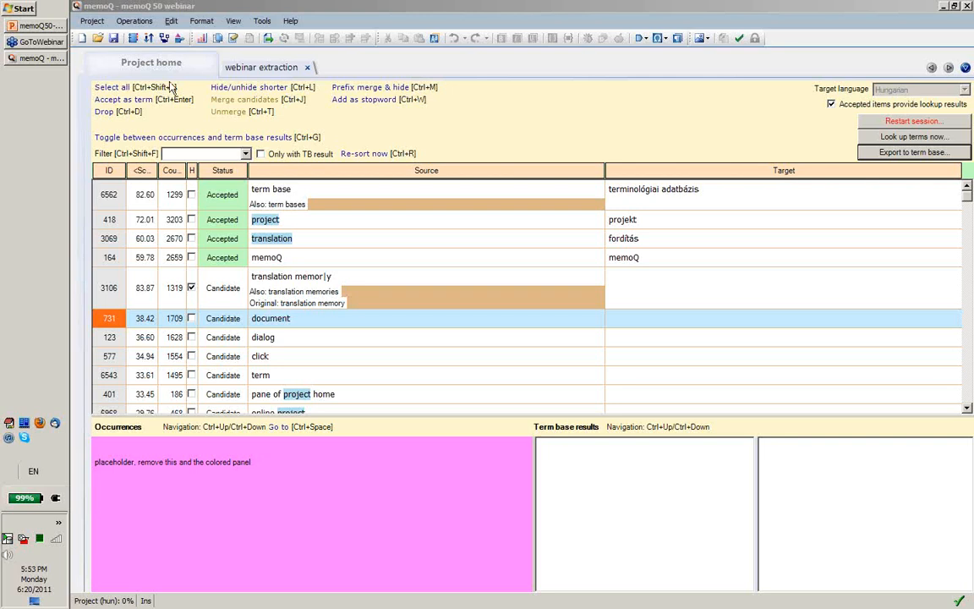
Step: Open ResFx.eng for translation, view the options for creating a term base entry from segment 1, and cancel
left_click(150, 63)
double_click(283, 175)
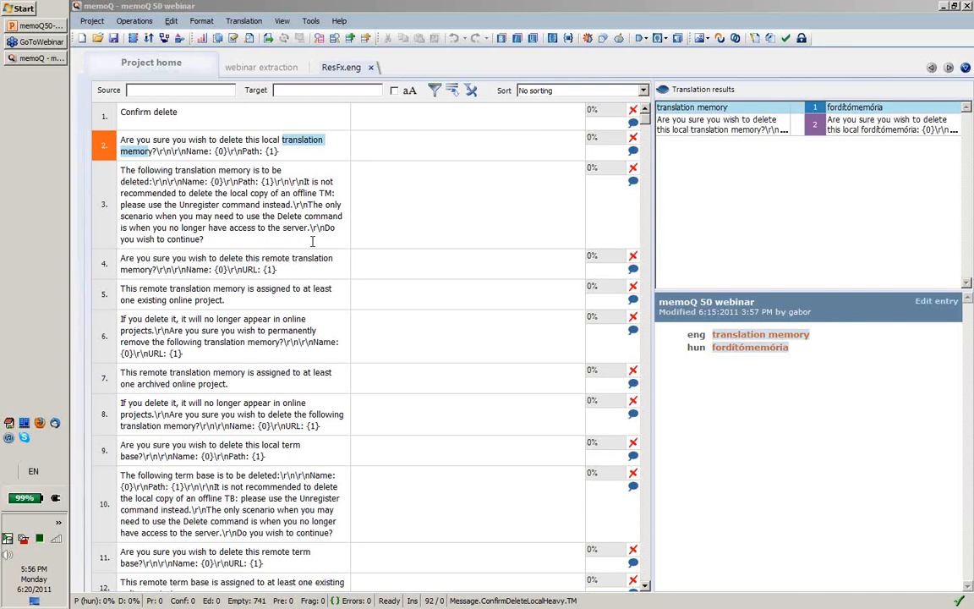
left_click(382, 125)
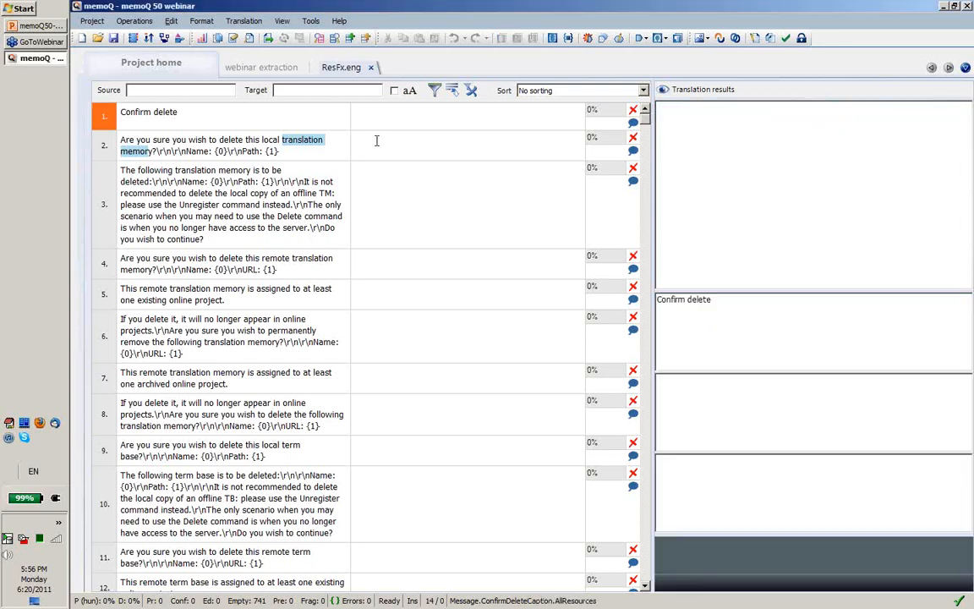
key("ctrl+e")
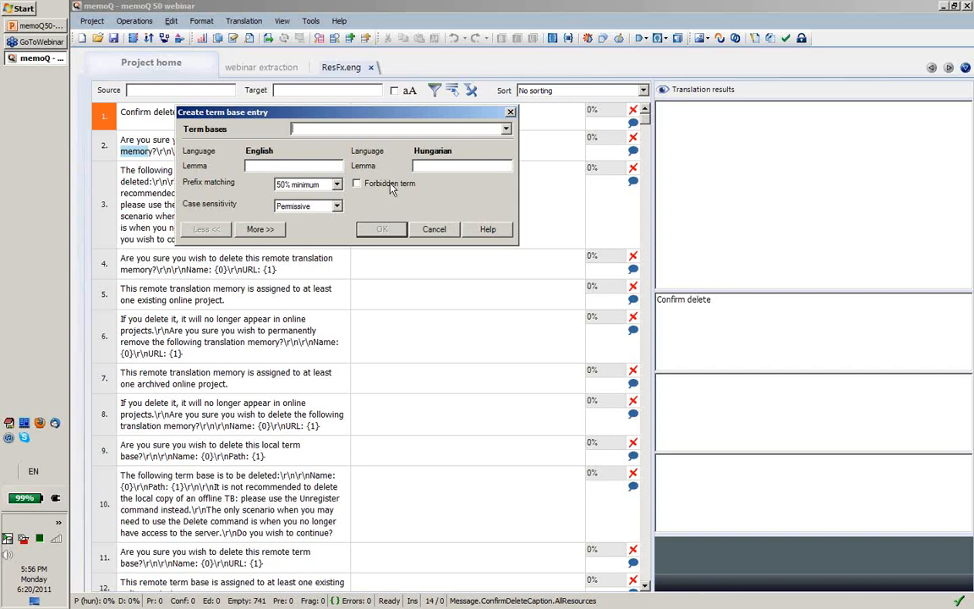
left_click(427, 233)
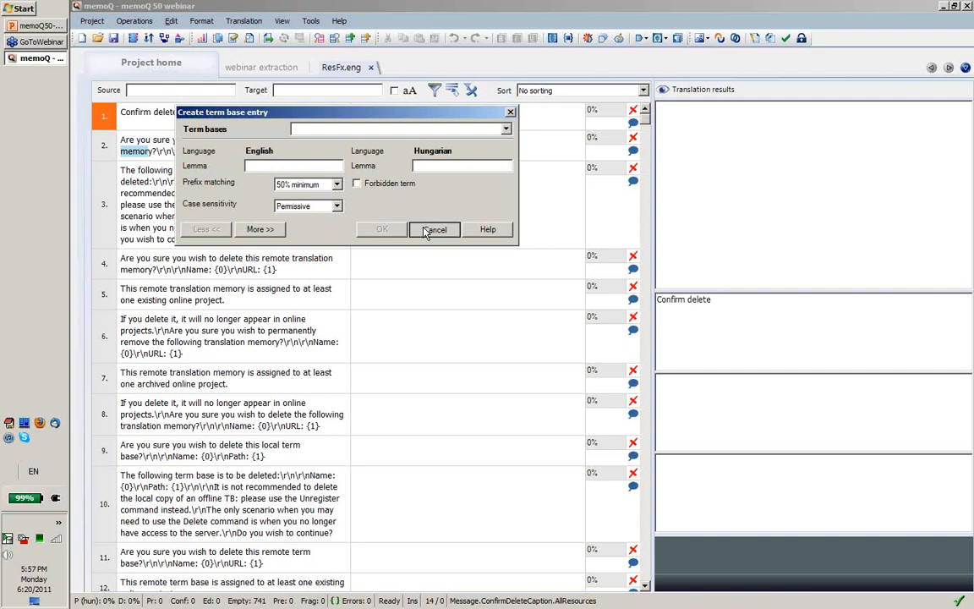